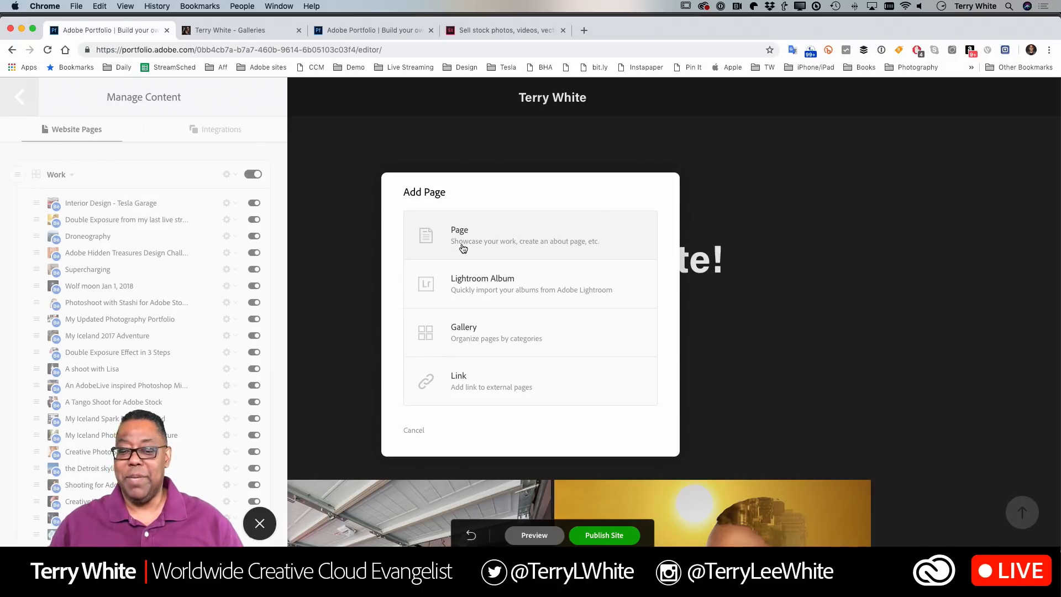
- Create a new gallery named My Work
{"action": "left_click", "coordinate": [471, 347]}
{"action": "left_click", "coordinate": [509, 296]}
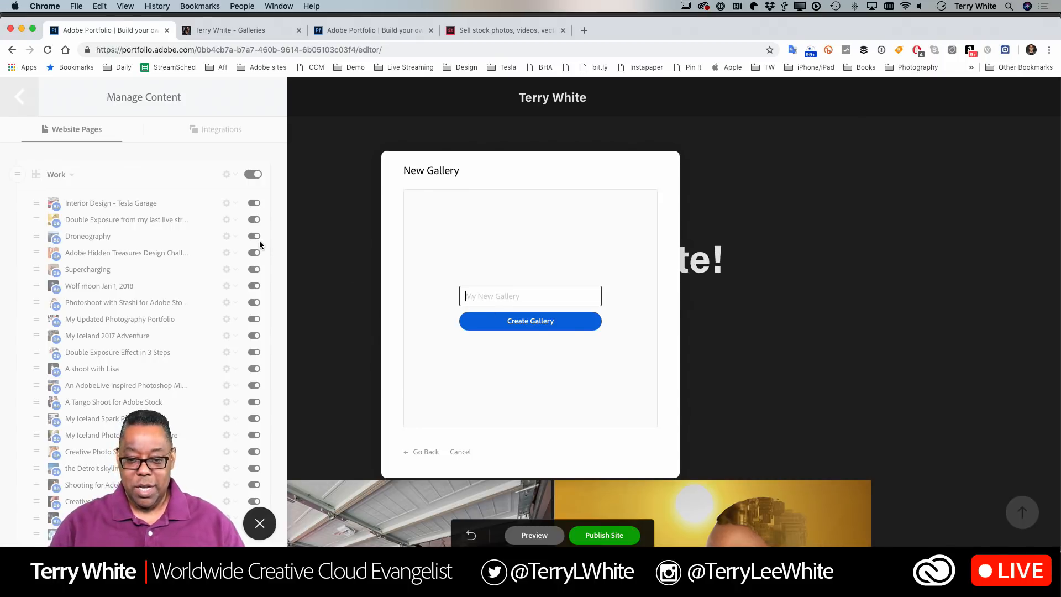
{"action": "type", "text": "My Work"}
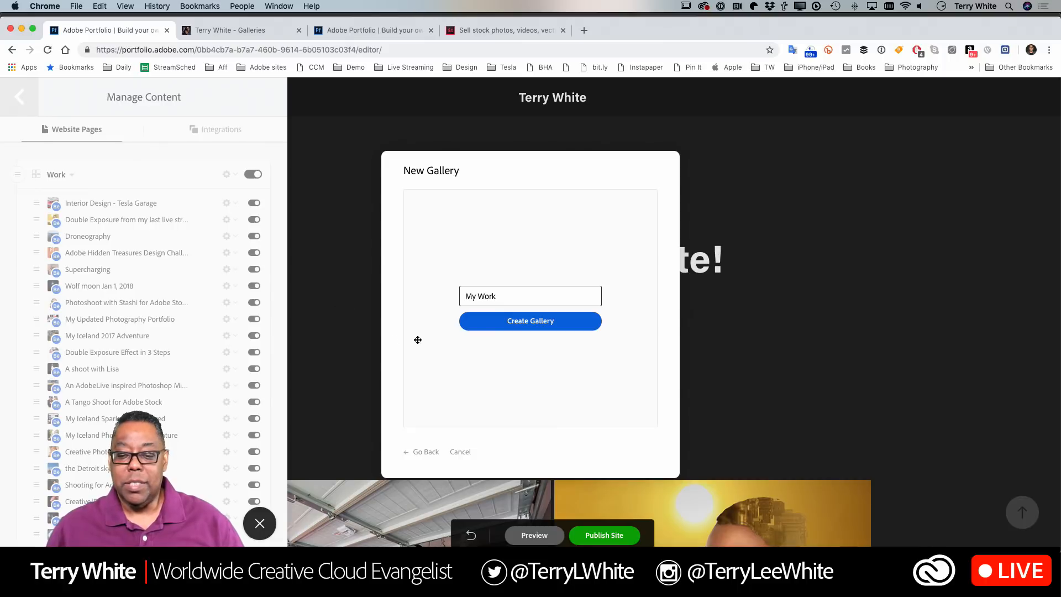
{"action": "left_click", "coordinate": [522, 331]}
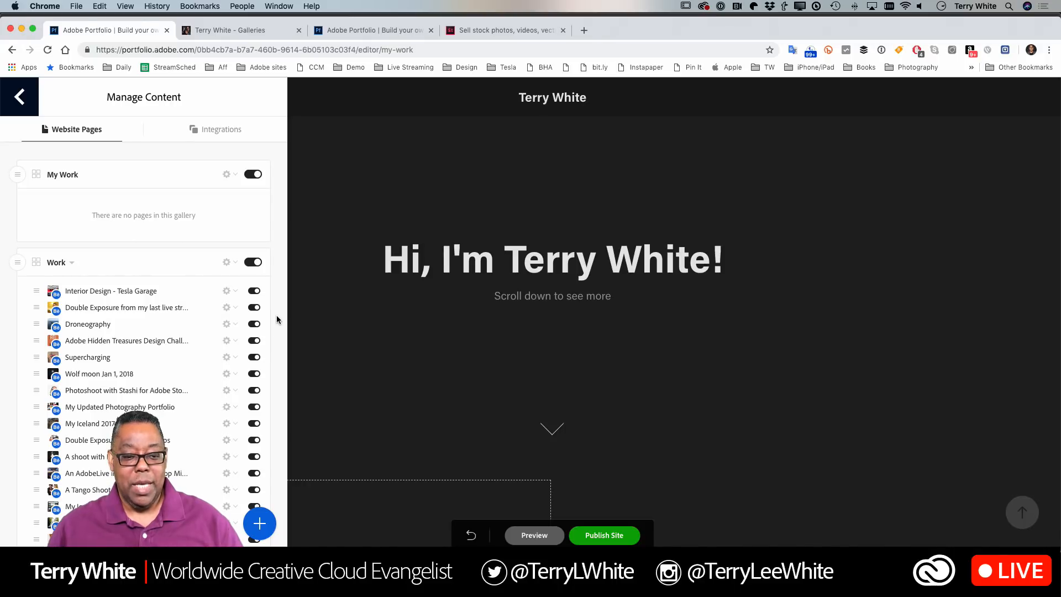
- Add a page to the My Work gallery by importing the Lightroom album 7 Things Demo from the Demo folder
{"action": "left_click", "coordinate": [304, 319]}
{"action": "scroll", "coordinate": [398, 368], "scroll_direction": "down", "scroll_amount": 4}
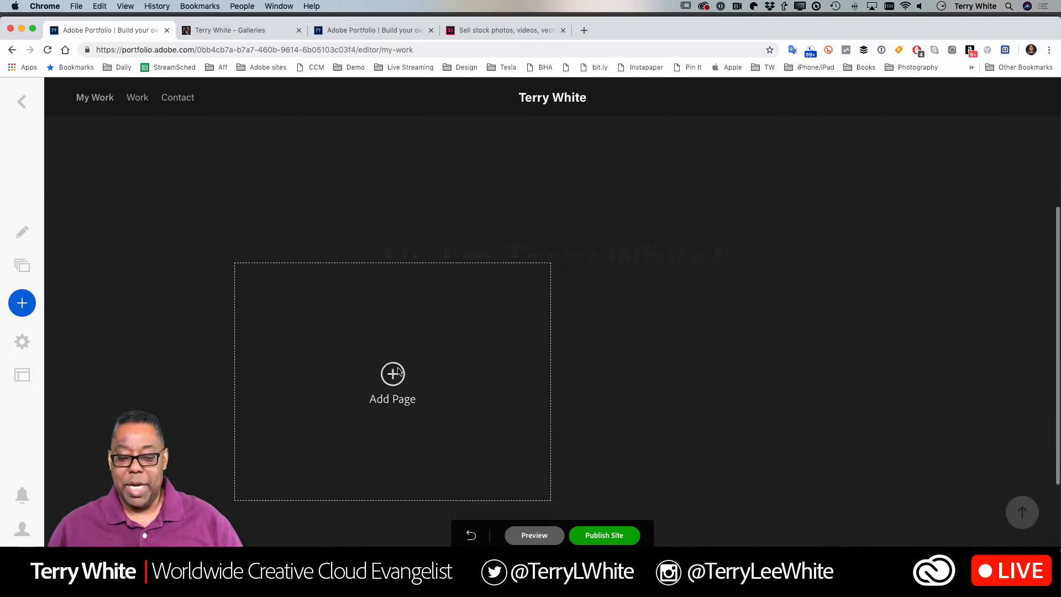
{"action": "scroll", "coordinate": [397, 372], "scroll_direction": "down", "scroll_amount": 3}
{"action": "scroll", "coordinate": [418, 363], "scroll_direction": "up", "scroll_amount": 2}
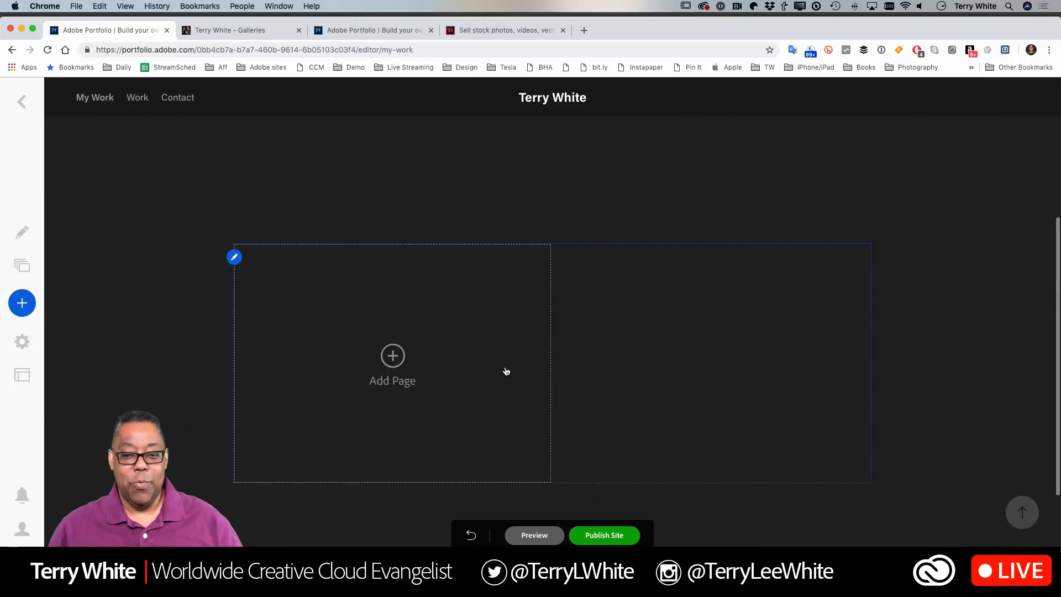
{"action": "left_click", "coordinate": [390, 357]}
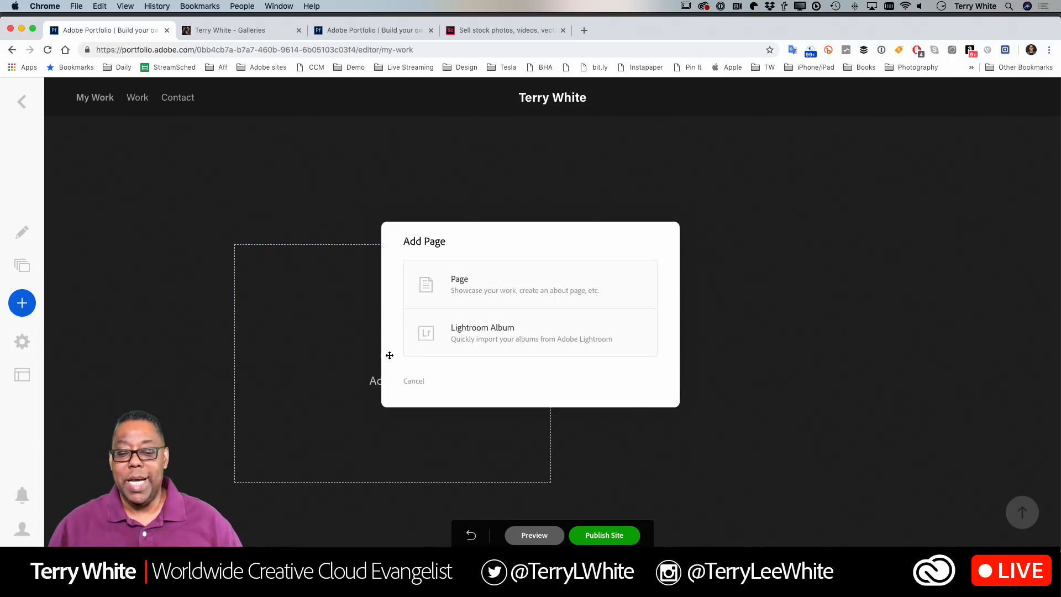
{"action": "left_click", "coordinate": [476, 338]}
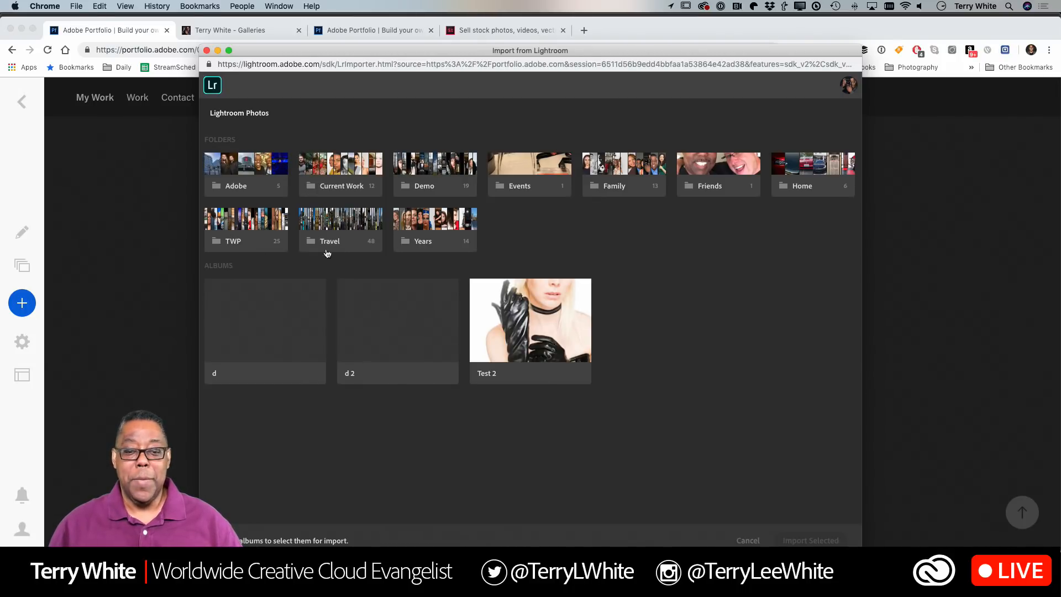
{"action": "left_click", "coordinate": [426, 188]}
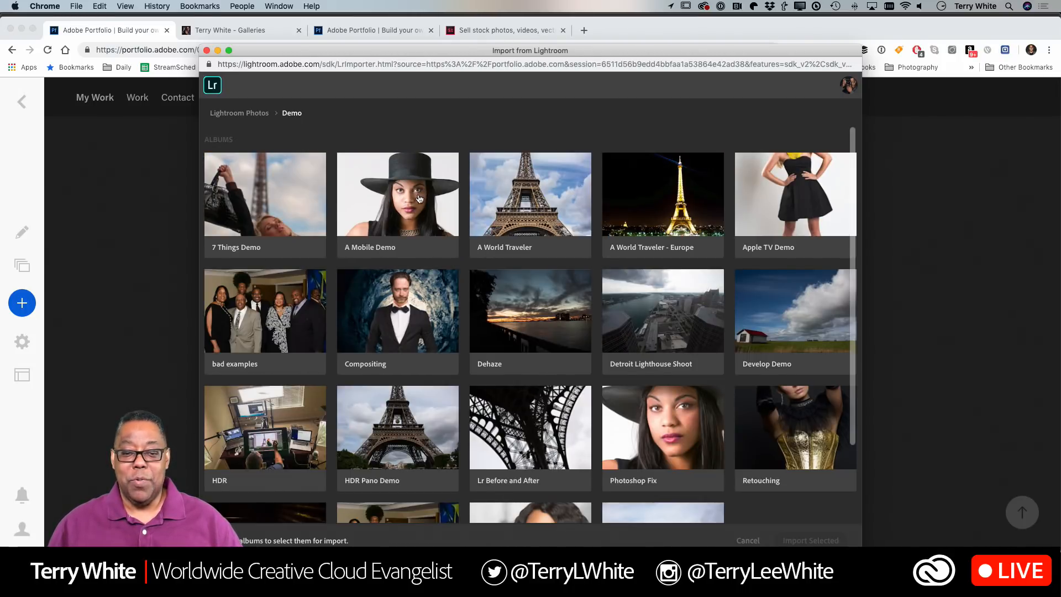
{"action": "left_click", "coordinate": [257, 214]}
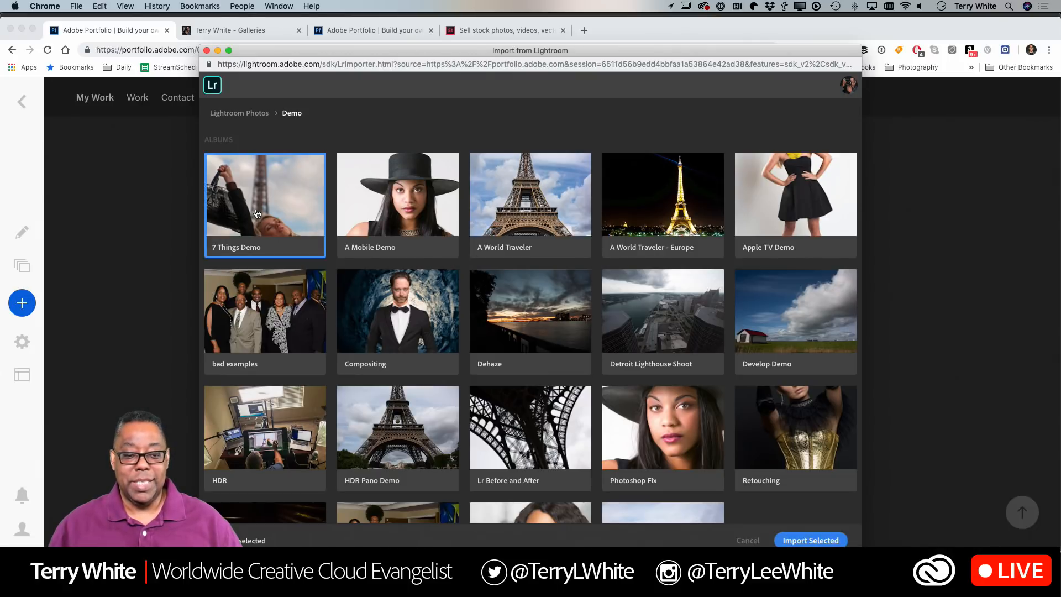
{"action": "left_click", "coordinate": [821, 542]}
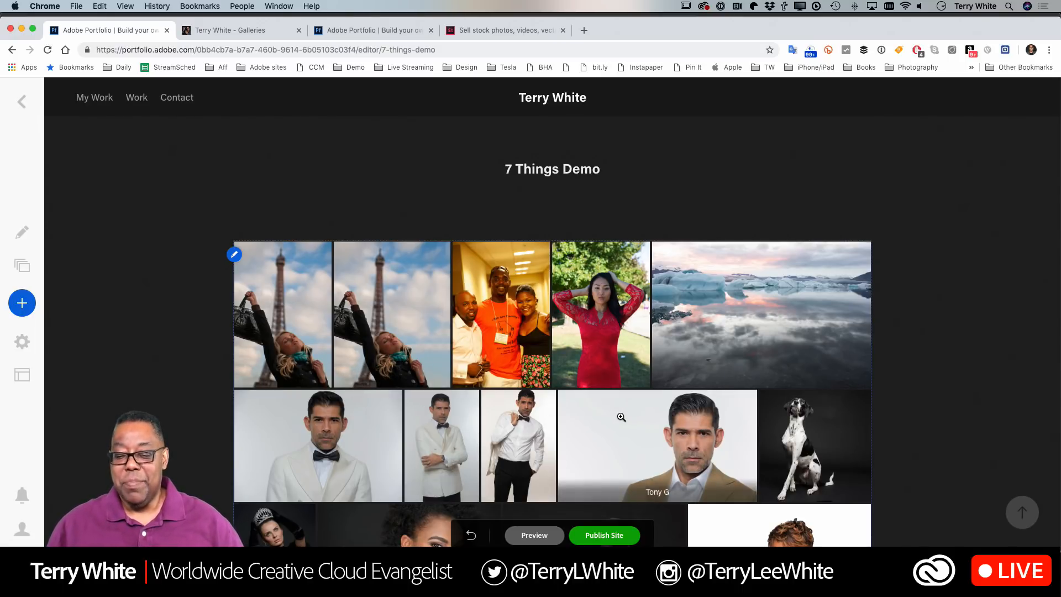
- Look through the photo grid of the 7 Things Demo page and examine the page's options in the site content list
{"action": "scroll", "coordinate": [621, 416], "scroll_direction": "down", "scroll_amount": 5}
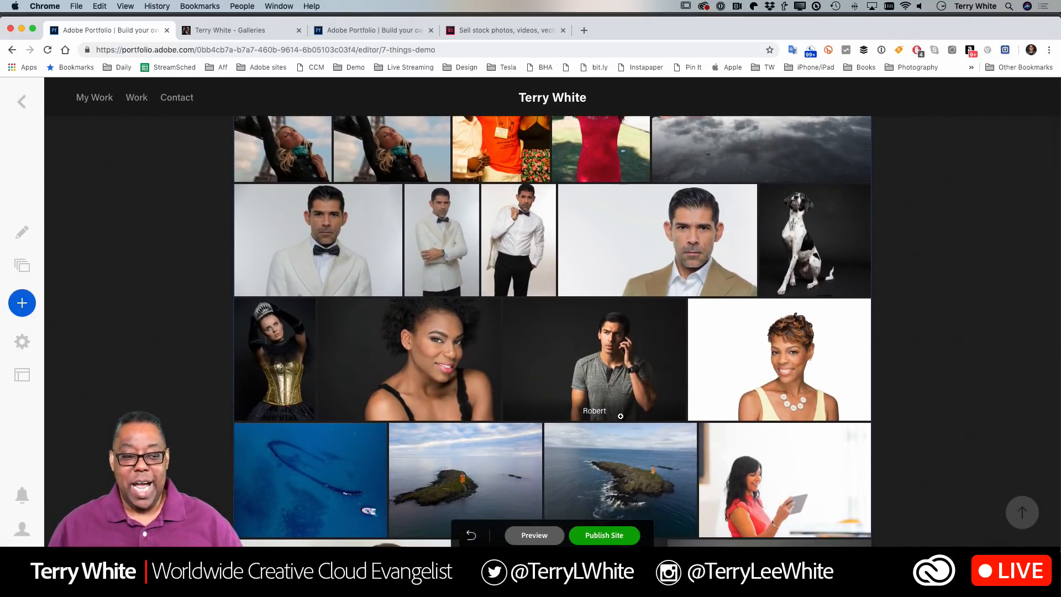
{"action": "scroll", "coordinate": [527, 288], "scroll_direction": "up", "scroll_amount": 2}
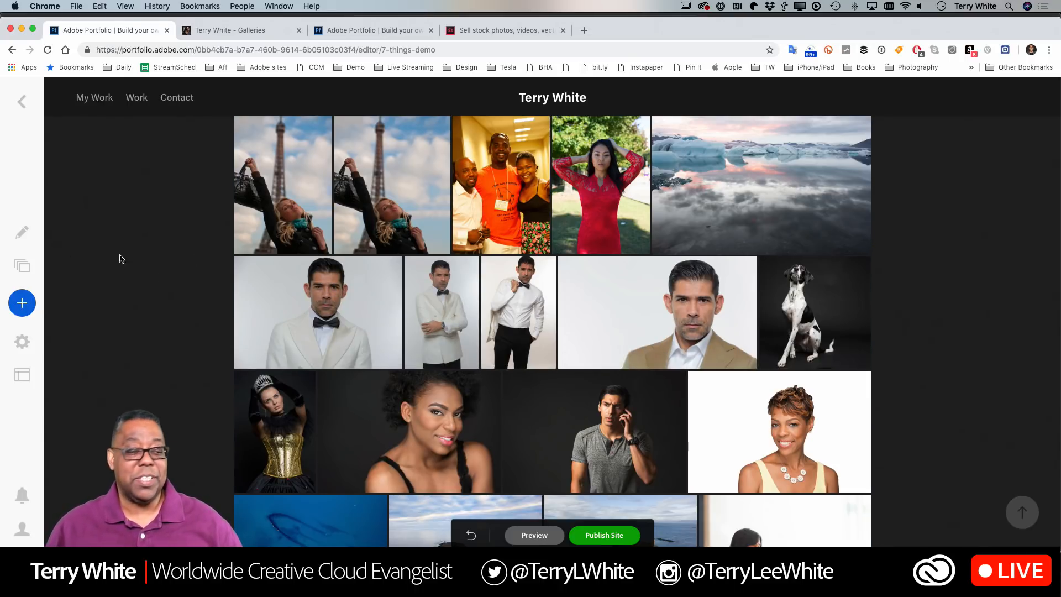
{"action": "left_click", "coordinate": [22, 266]}
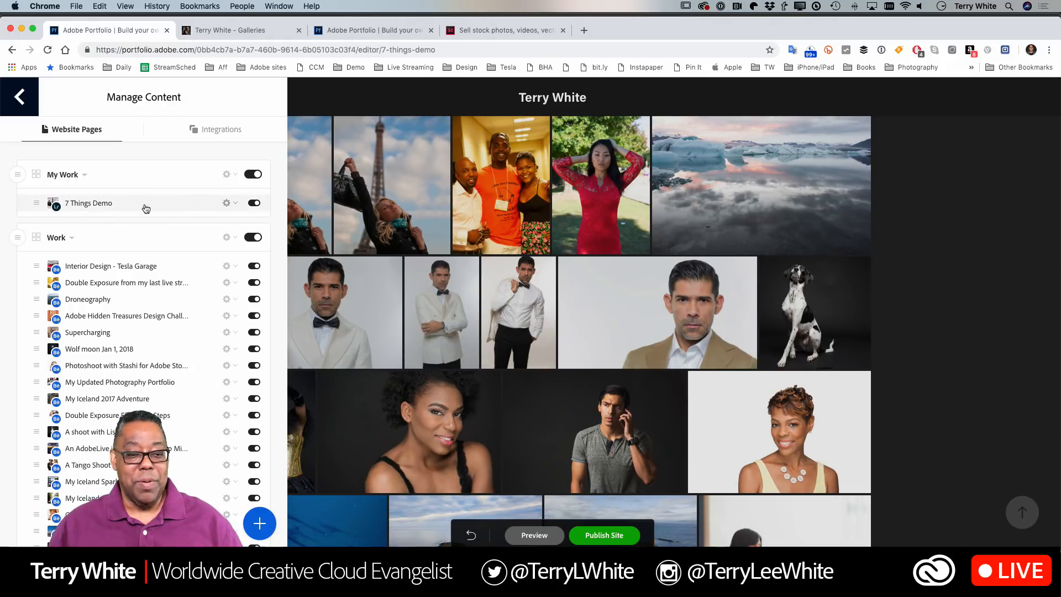
{"action": "left_click", "coordinate": [226, 203]}
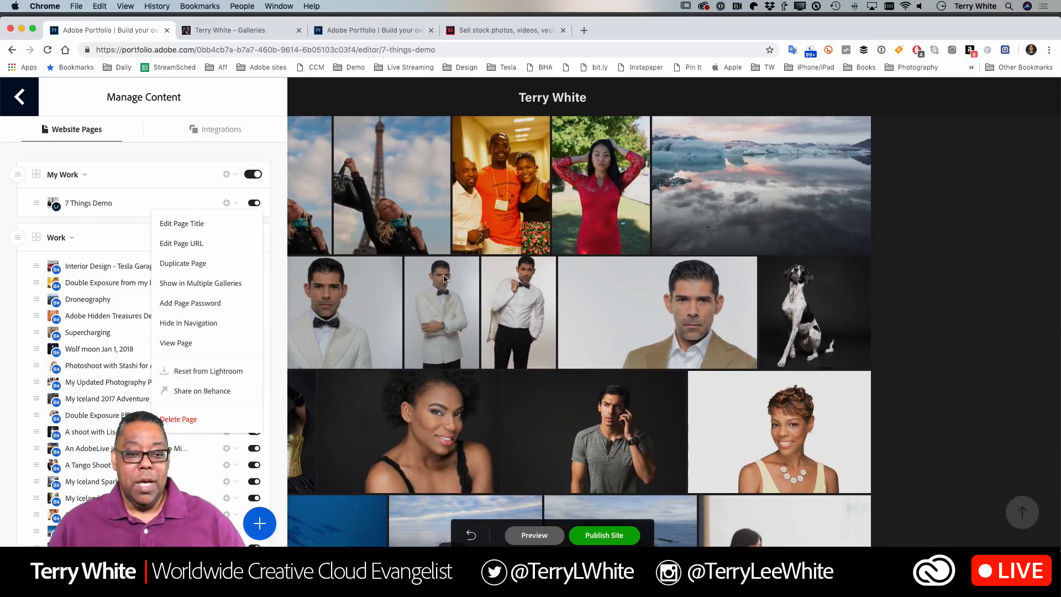
{"action": "left_click", "coordinate": [269, 254]}
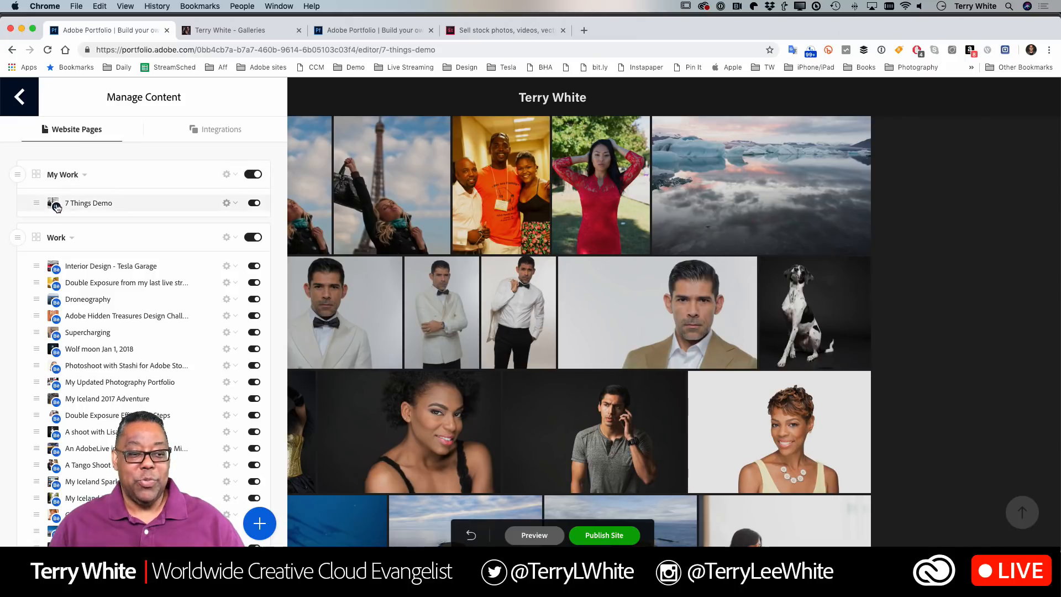
{"action": "left_click", "coordinate": [316, 207]}
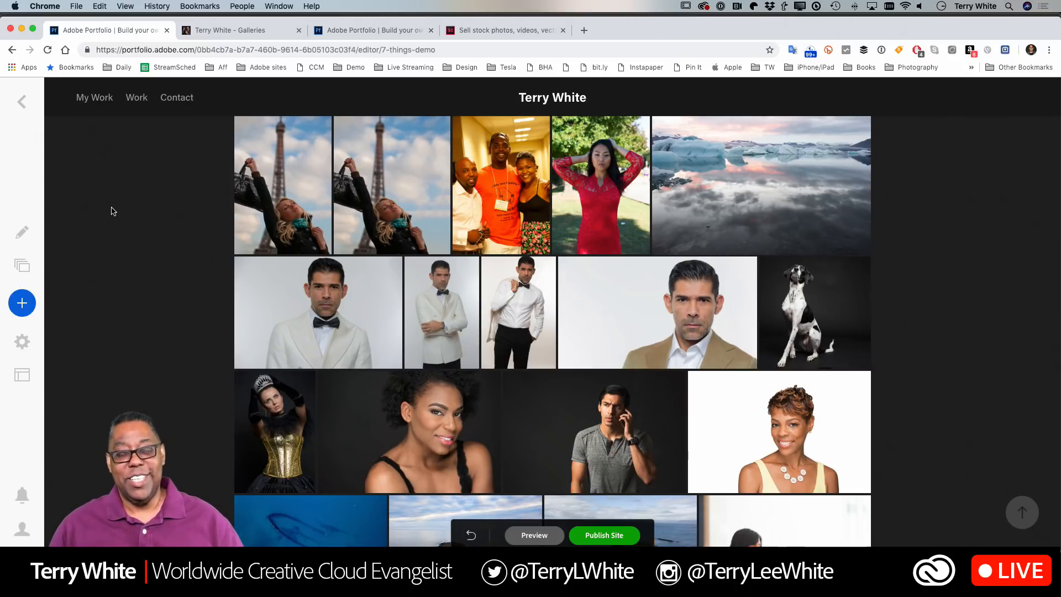
- Publish the site and decline sharing the 7 Things Demo page to Behance
{"action": "left_click", "coordinate": [603, 536]}
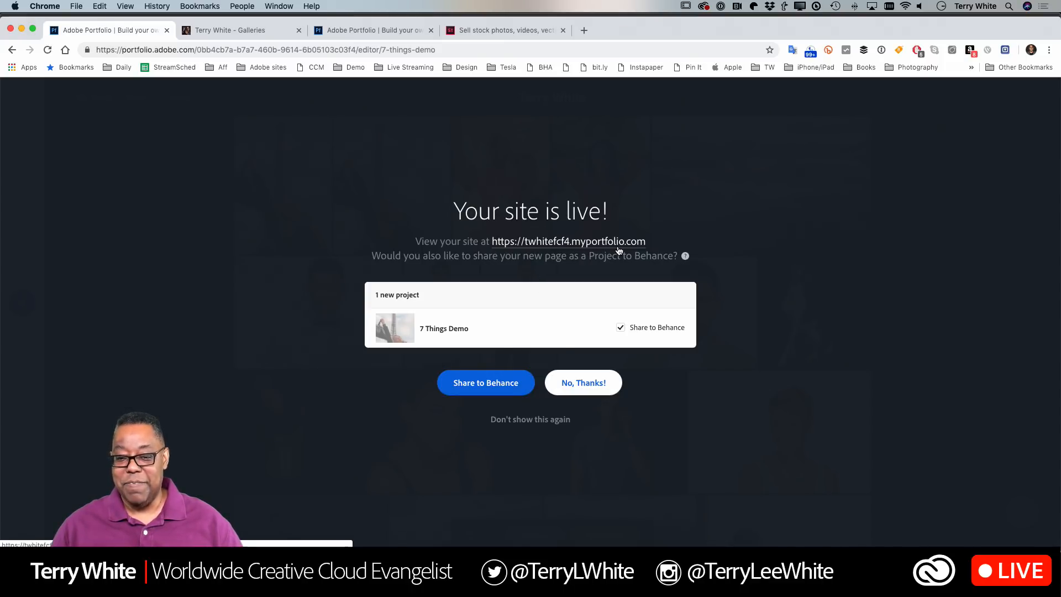
{"action": "left_click", "coordinate": [582, 383]}
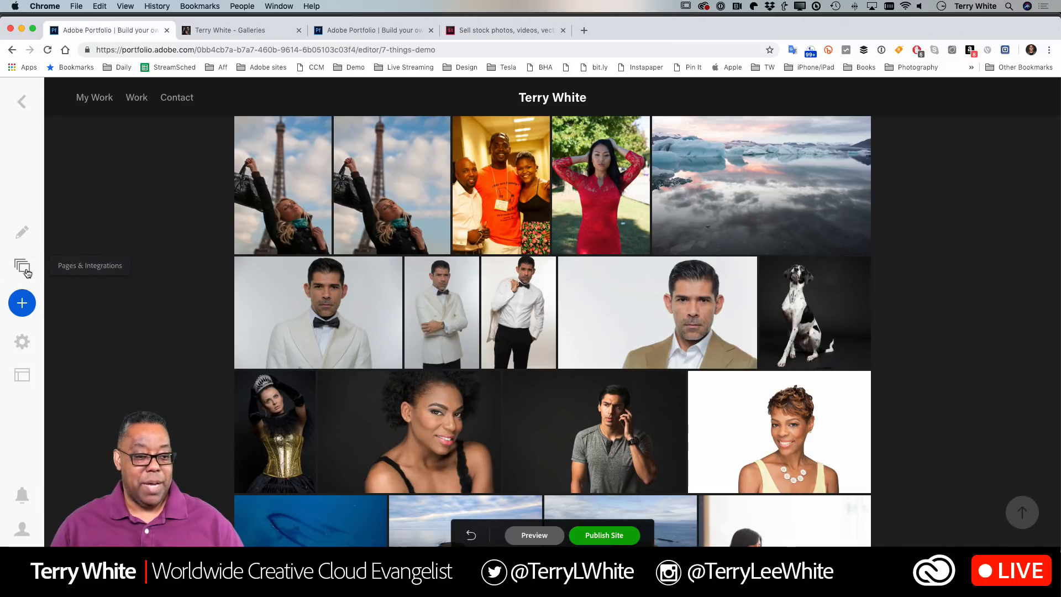
{"action": "left_click", "coordinate": [21, 342]}
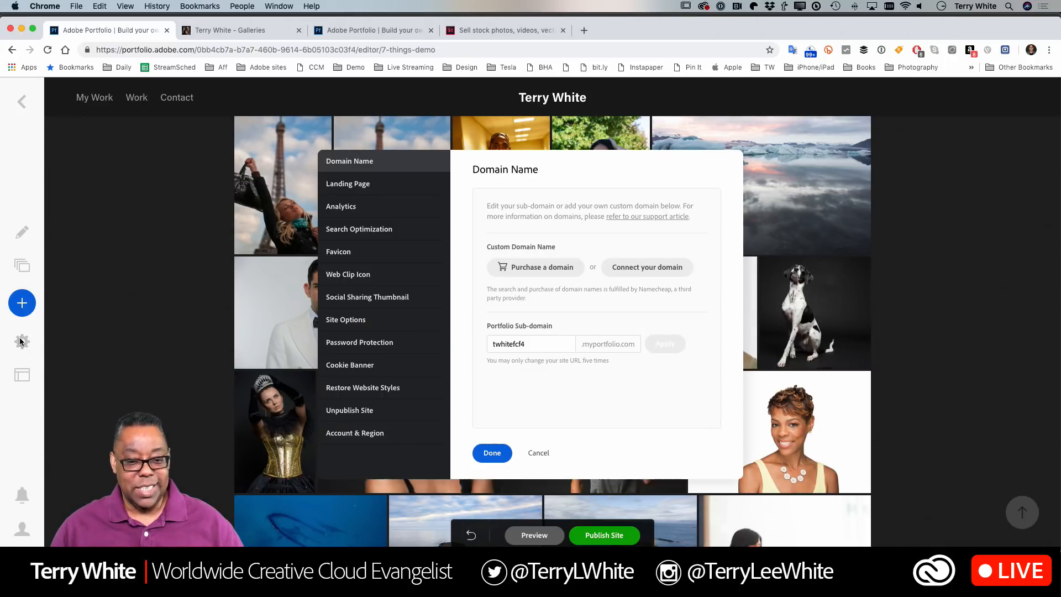
{"action": "left_click", "coordinate": [362, 185]}
{"action": "left_click", "coordinate": [514, 317]}
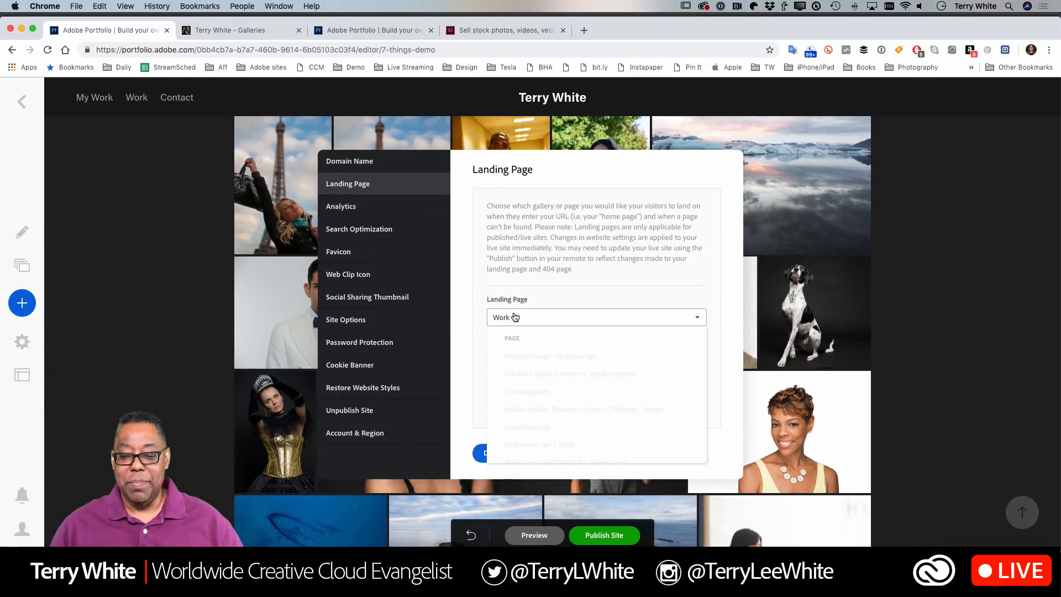
{"action": "left_click", "coordinate": [476, 354]}
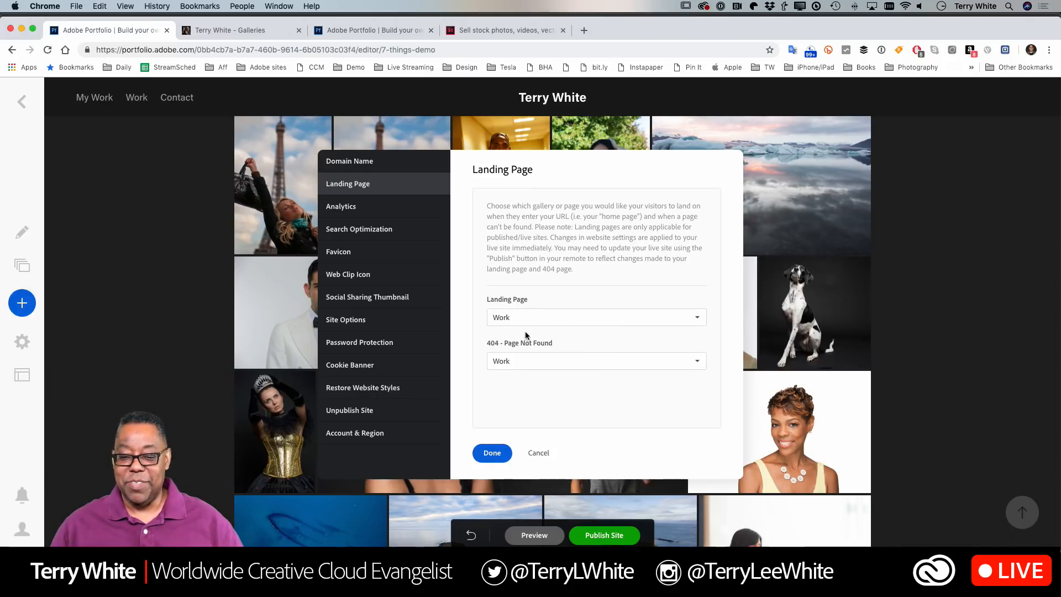
{"action": "left_click", "coordinate": [493, 454]}
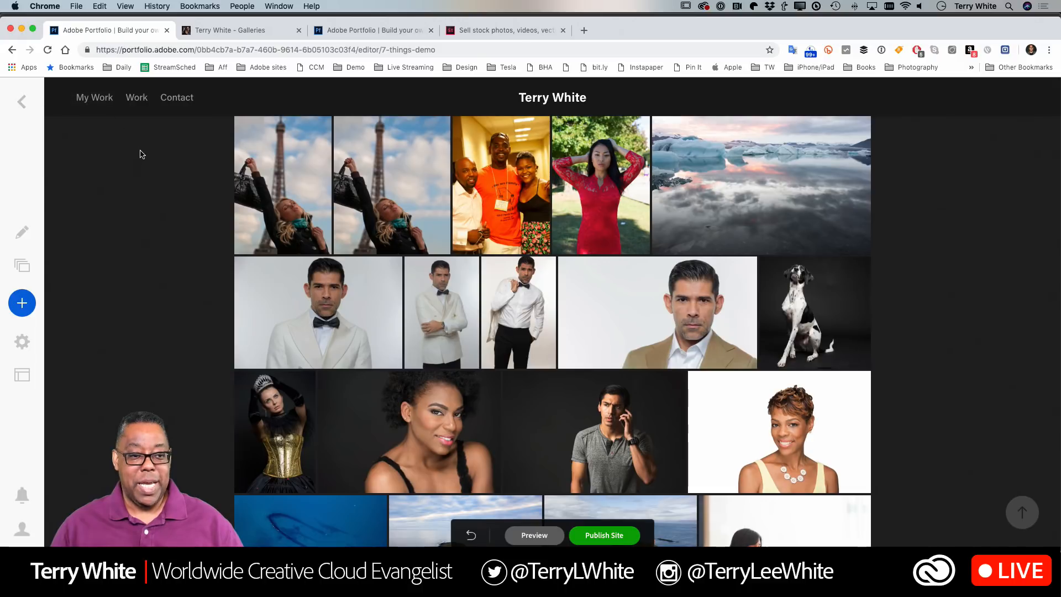
- Go to the My Work gallery and choose My Work as the landing page in the site settings
{"action": "left_click", "coordinate": [99, 100]}
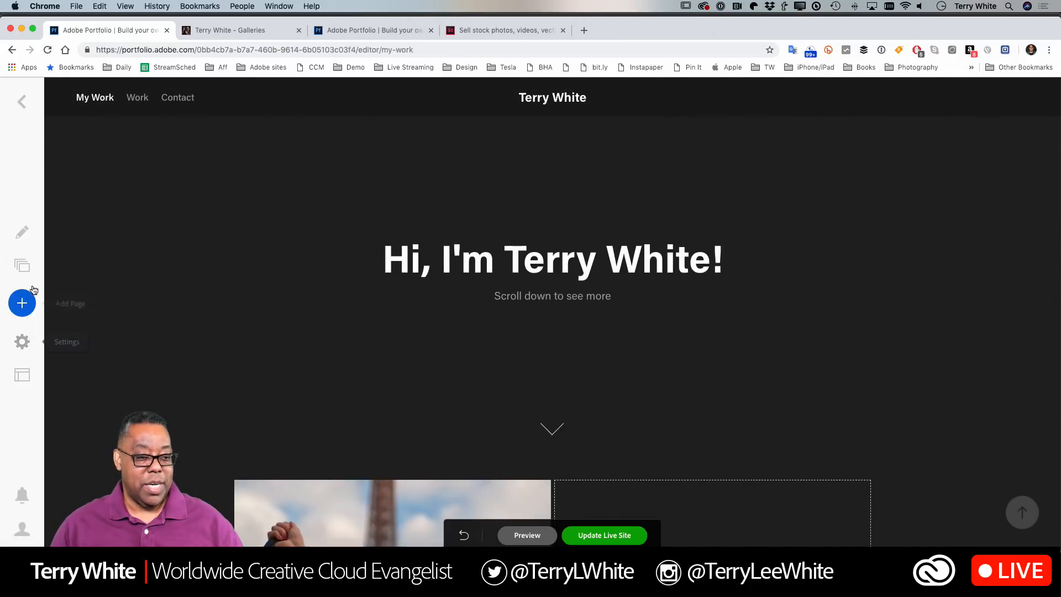
{"action": "left_click", "coordinate": [30, 352]}
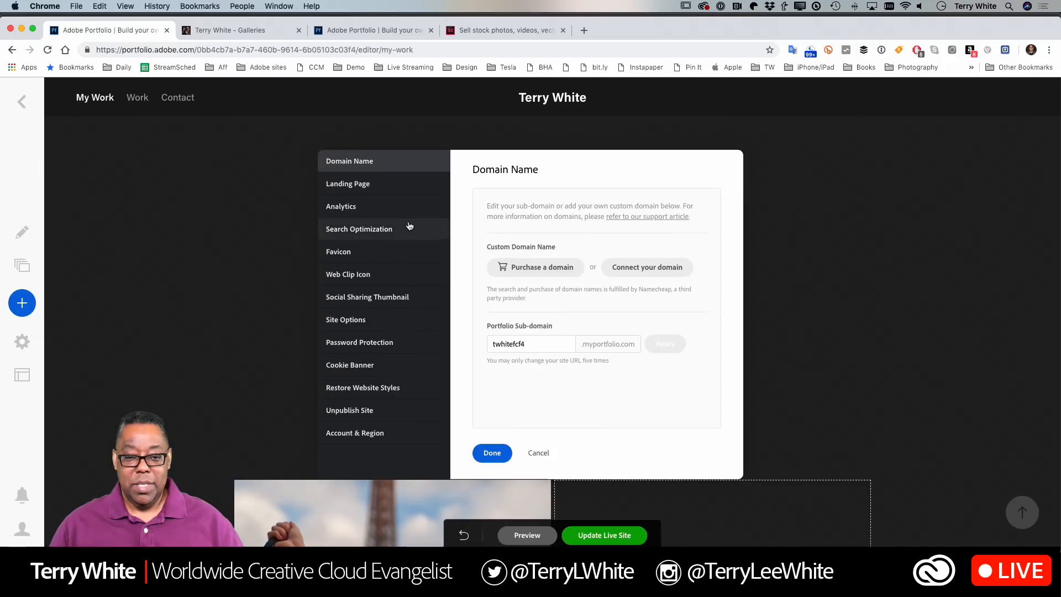
{"action": "left_click", "coordinate": [390, 185]}
{"action": "left_click", "coordinate": [541, 317]}
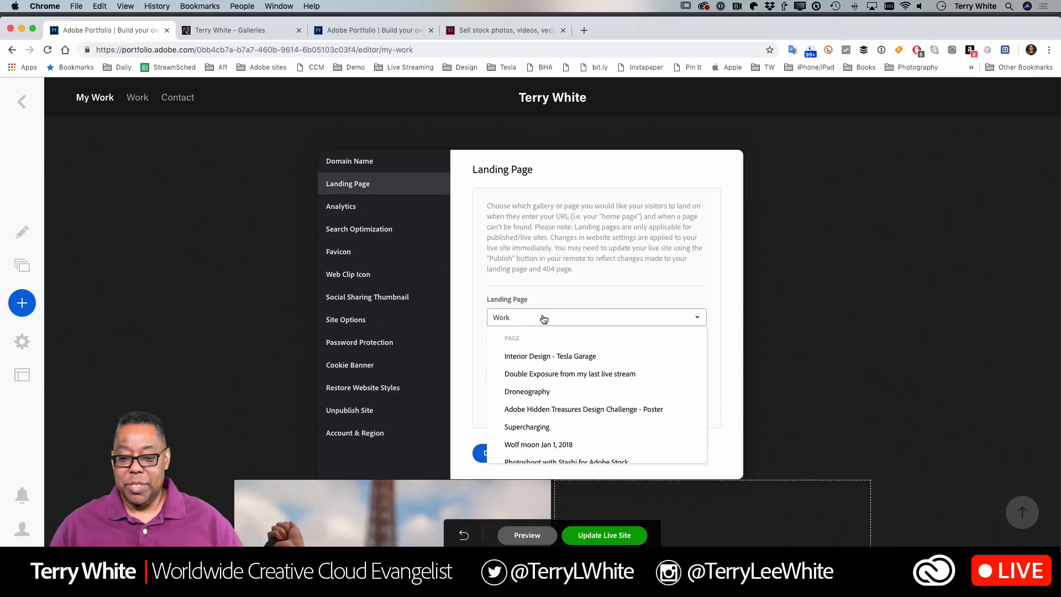
{"action": "scroll", "coordinate": [547, 395], "scroll_direction": "down", "scroll_amount": 5}
{"action": "scroll", "coordinate": [550, 397], "scroll_direction": "down", "scroll_amount": 10}
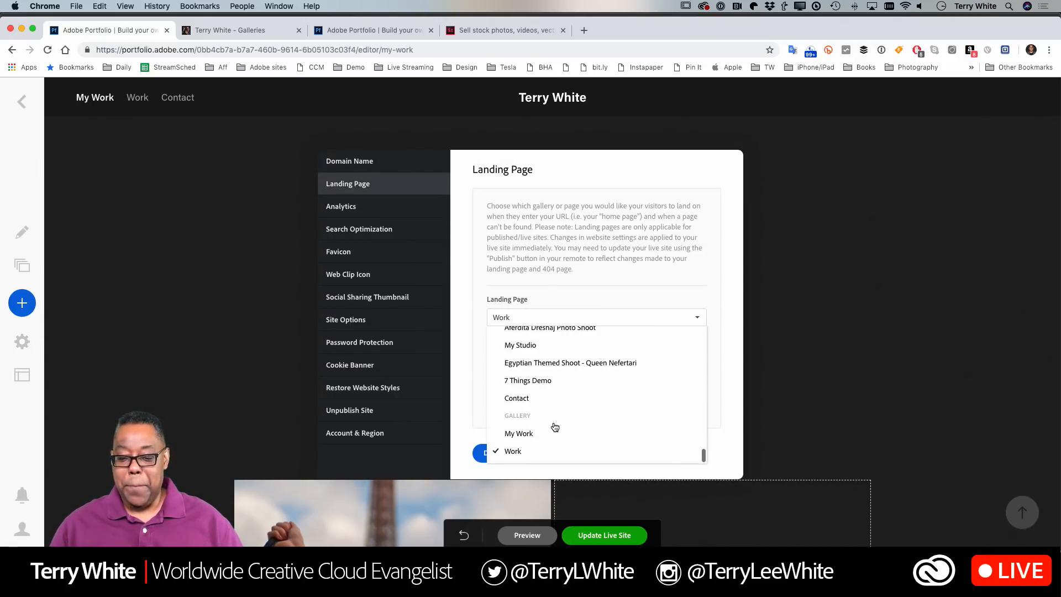
{"action": "left_click", "coordinate": [525, 435]}
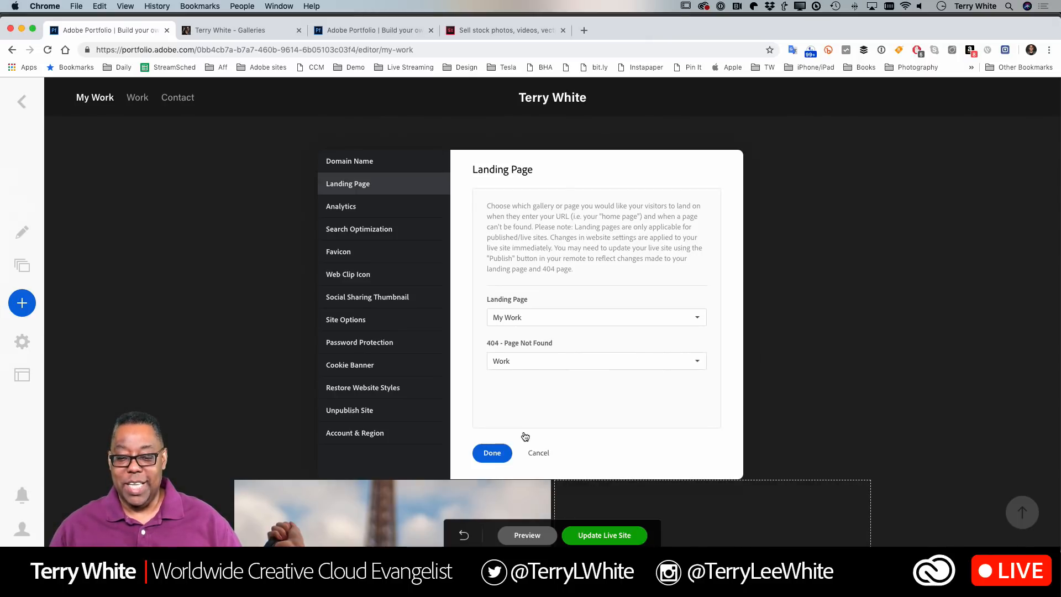
- Set the 404 - Page Not Found page to the My Work gallery and save the settings
{"action": "left_click", "coordinate": [498, 368]}
{"action": "scroll", "coordinate": [504, 426], "scroll_direction": "down", "scroll_amount": 10}
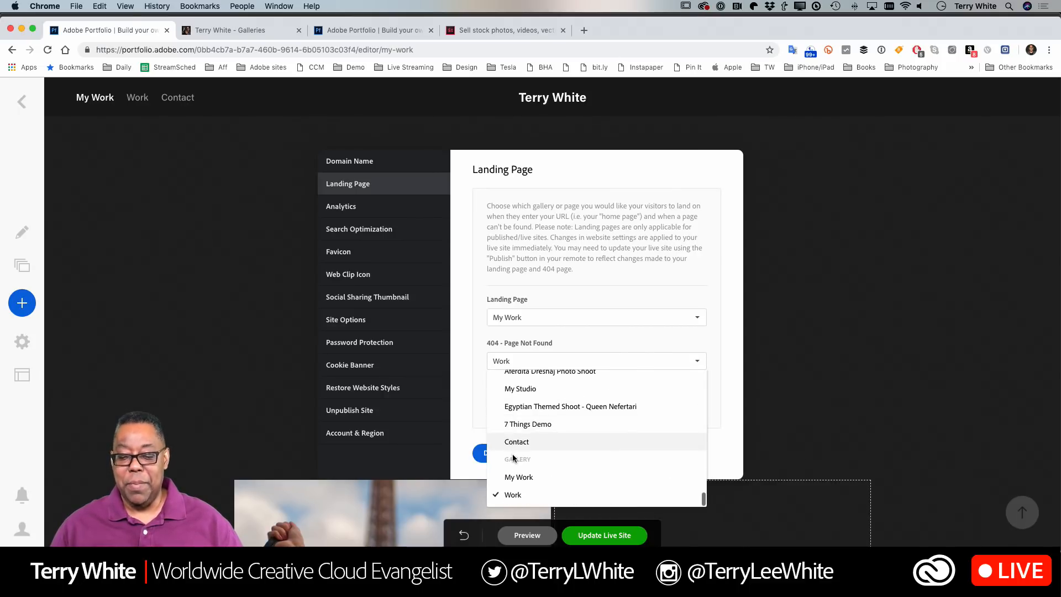
{"action": "left_click", "coordinate": [508, 477]}
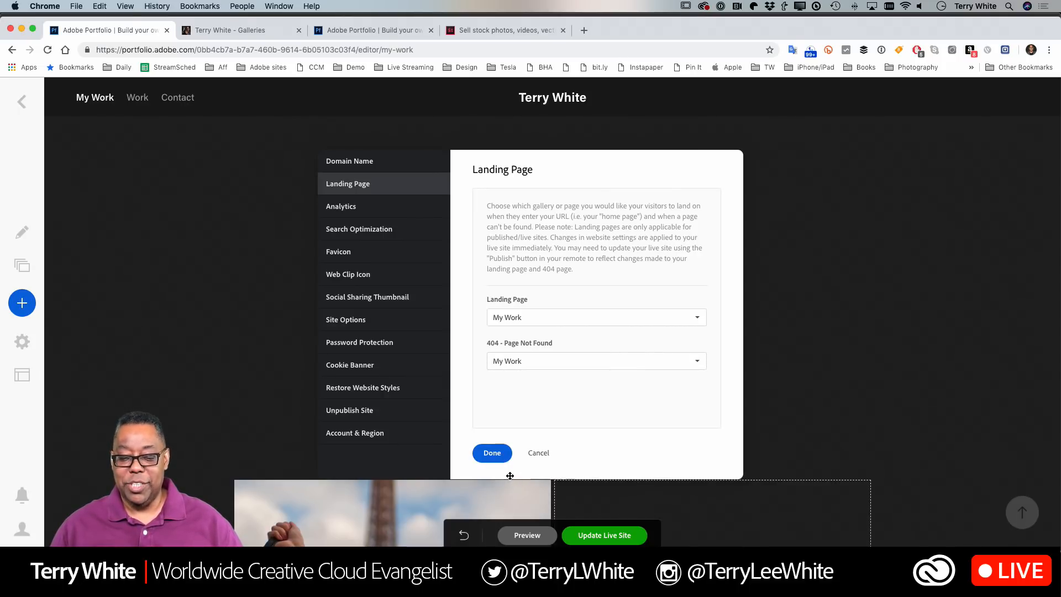
{"action": "left_click", "coordinate": [493, 453]}
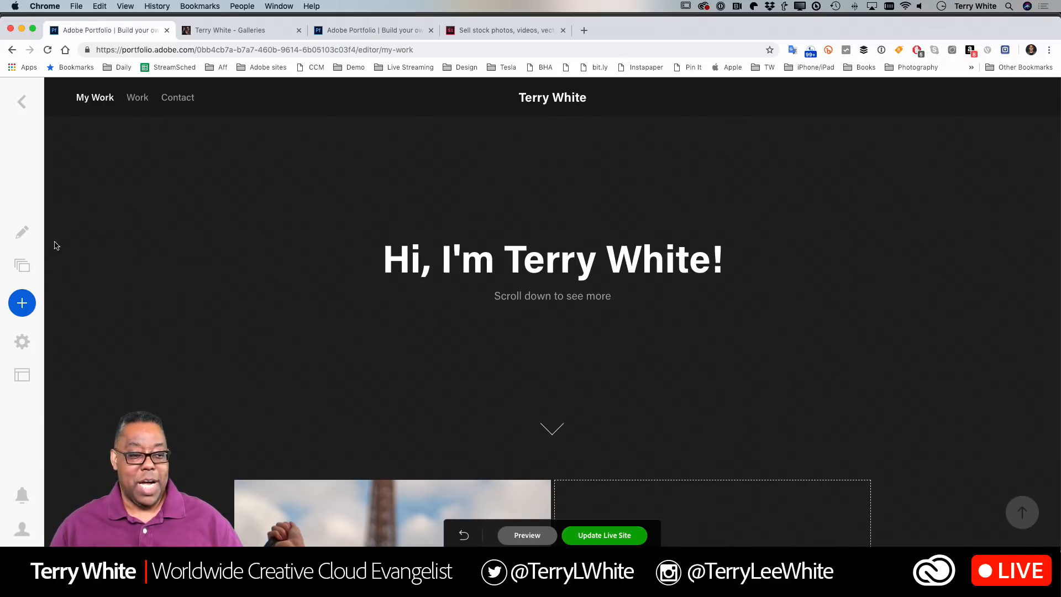
- Open the content manager listing the website's galleries and pages
{"action": "left_click", "coordinate": [26, 270]}
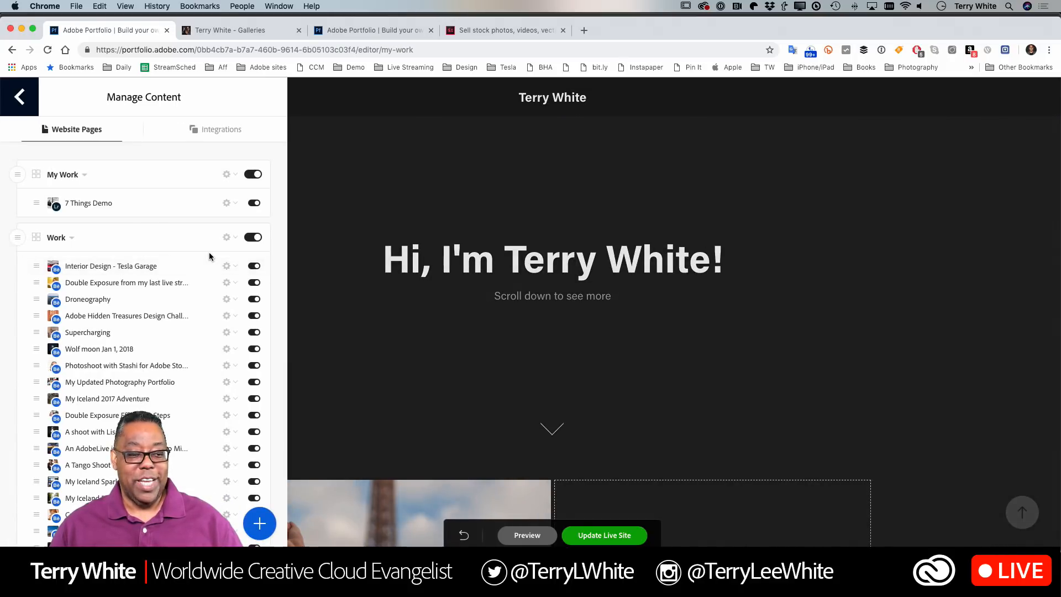
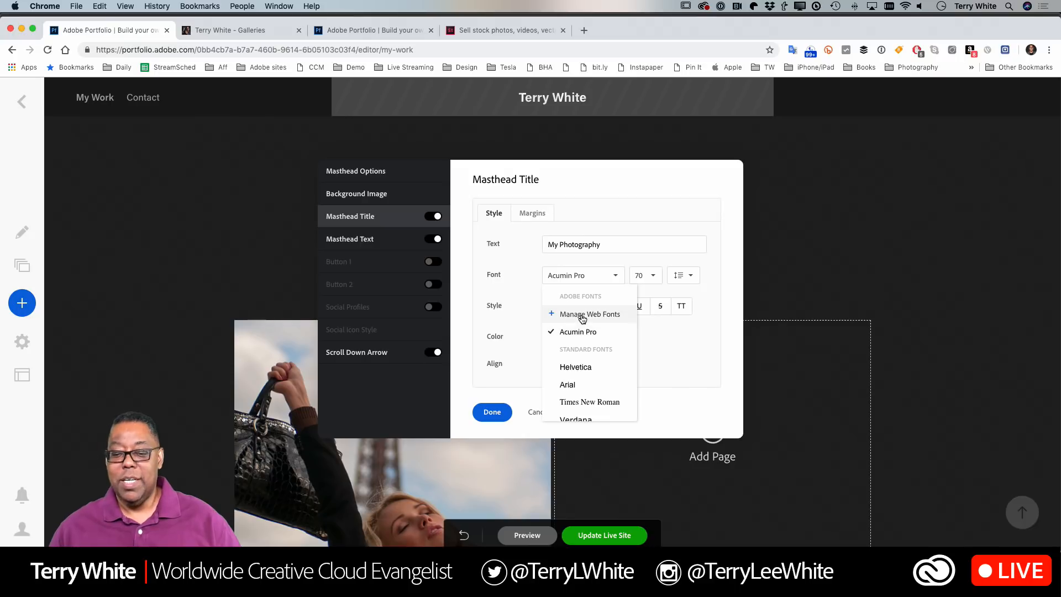
- Browse the Adobe Fonts web font collection from the masthead title's font settings, then return to the title settings
{"action": "left_click", "coordinate": [579, 315]}
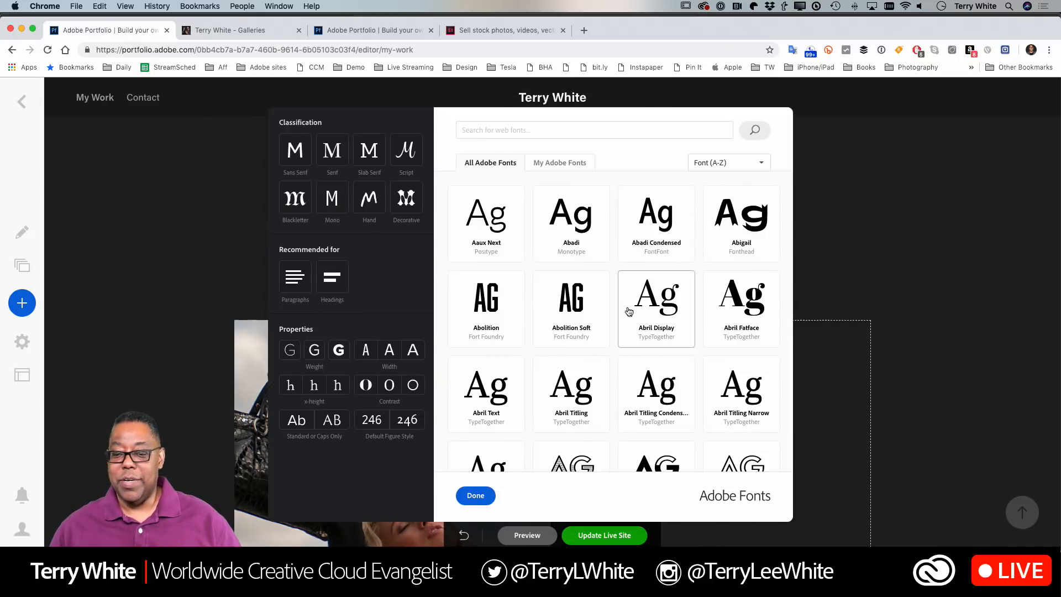
{"action": "scroll", "coordinate": [500, 398], "scroll_direction": "down", "scroll_amount": 1}
{"action": "scroll", "coordinate": [500, 397], "scroll_direction": "down", "scroll_amount": 5}
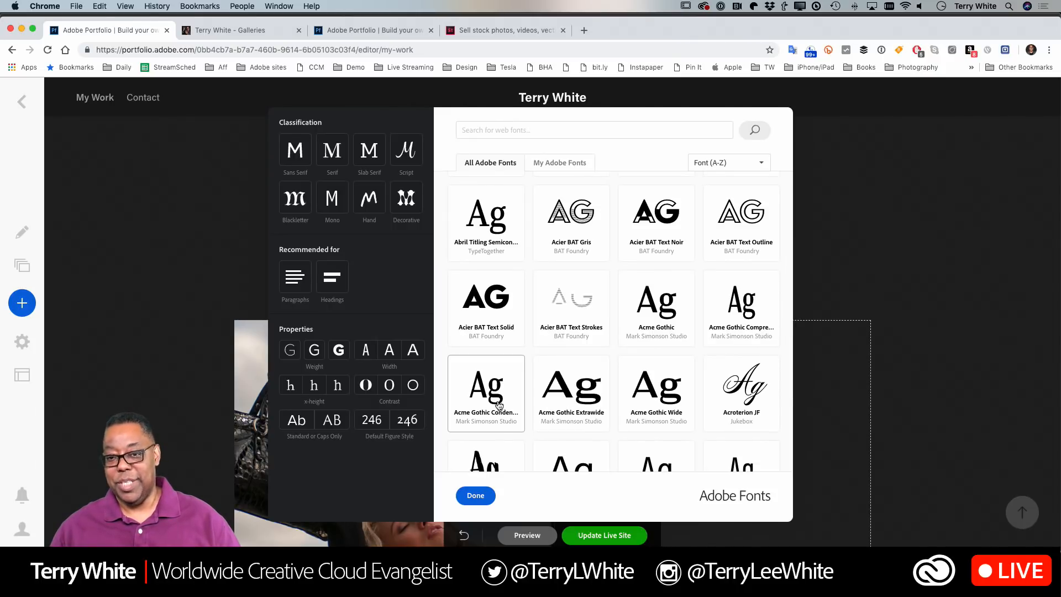
{"action": "left_click", "coordinate": [484, 498]}
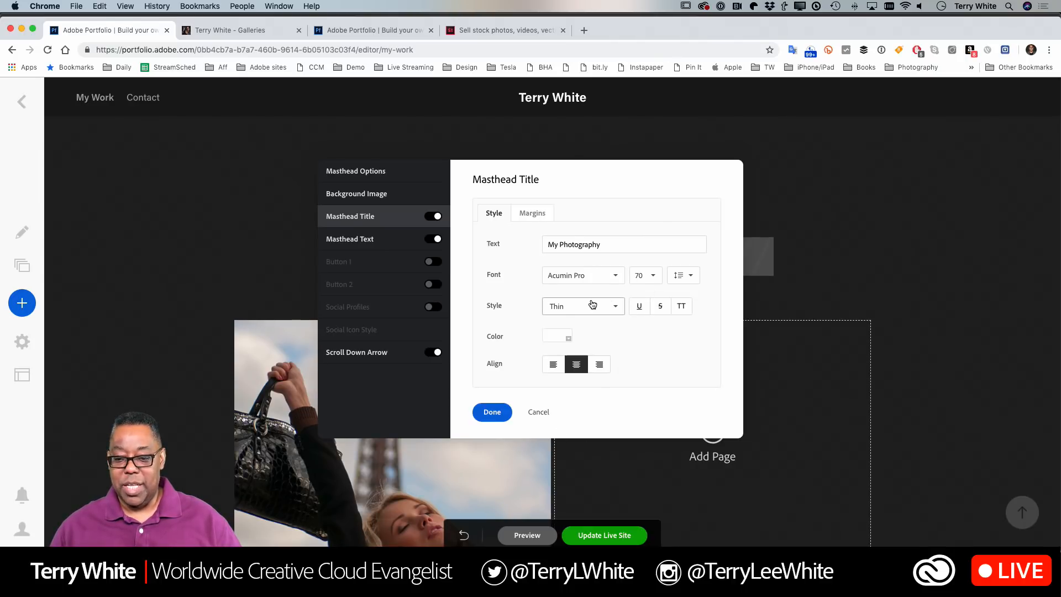
- Apply the masthead title settings, then open the navigation customization and review its page title and gallery title styles
{"action": "left_click", "coordinate": [487, 413]}
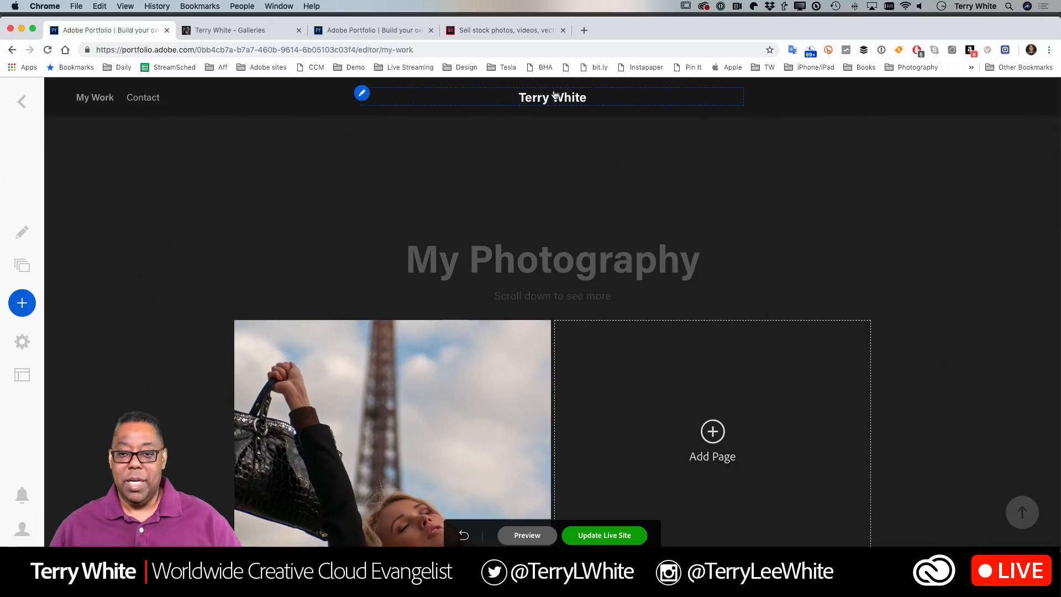
{"action": "left_click", "coordinate": [360, 95]}
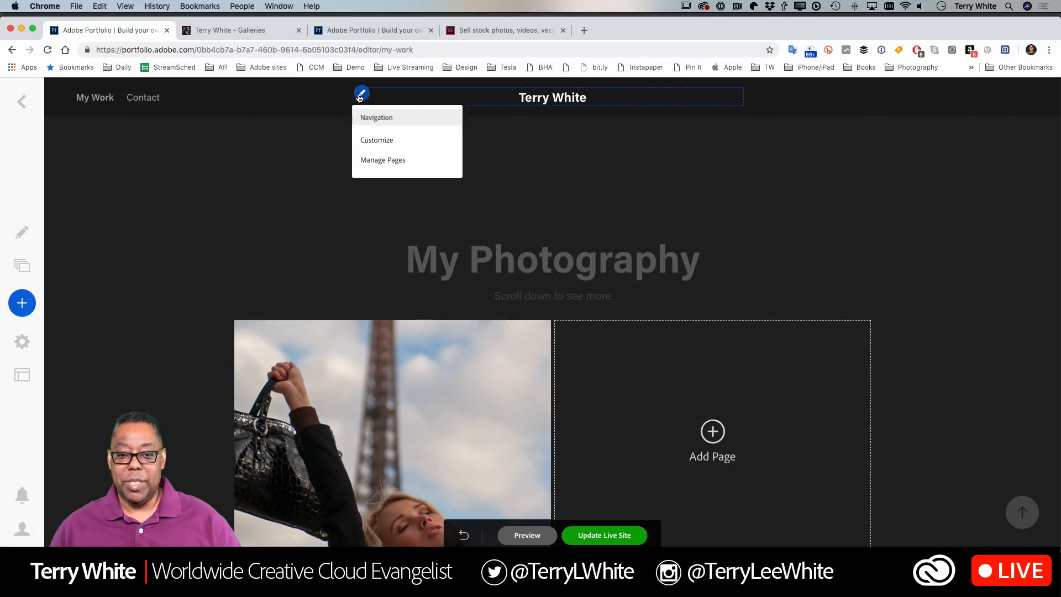
{"action": "left_click", "coordinate": [375, 140]}
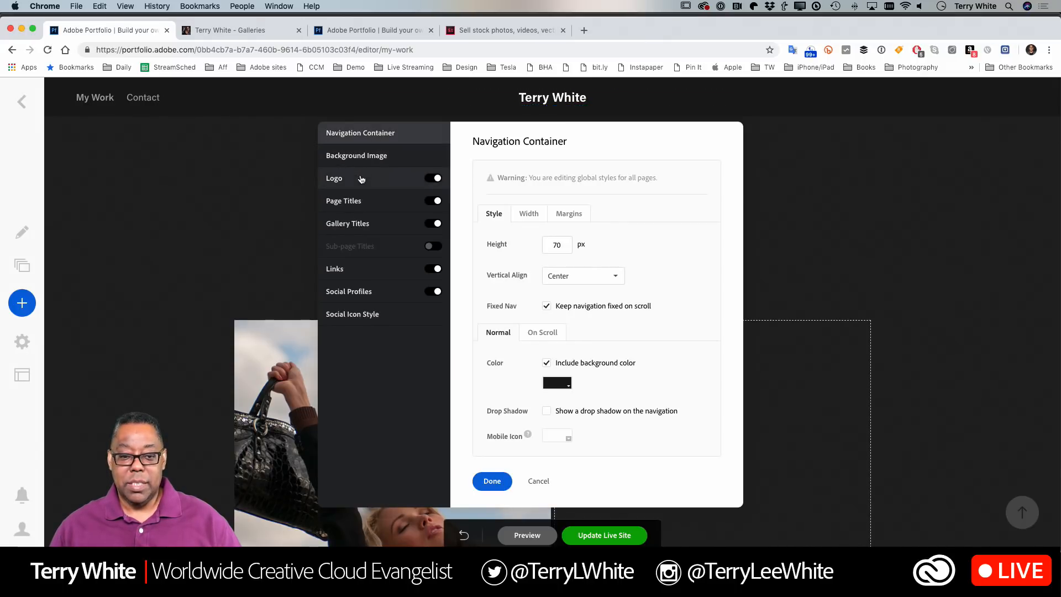
{"action": "left_click", "coordinate": [343, 201]}
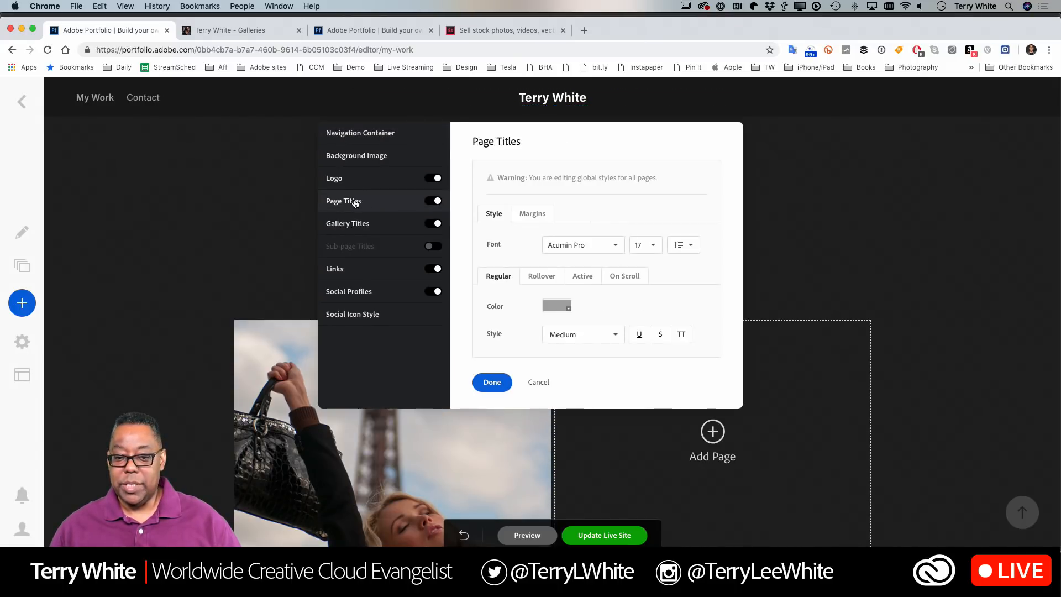
{"action": "left_click", "coordinate": [354, 223]}
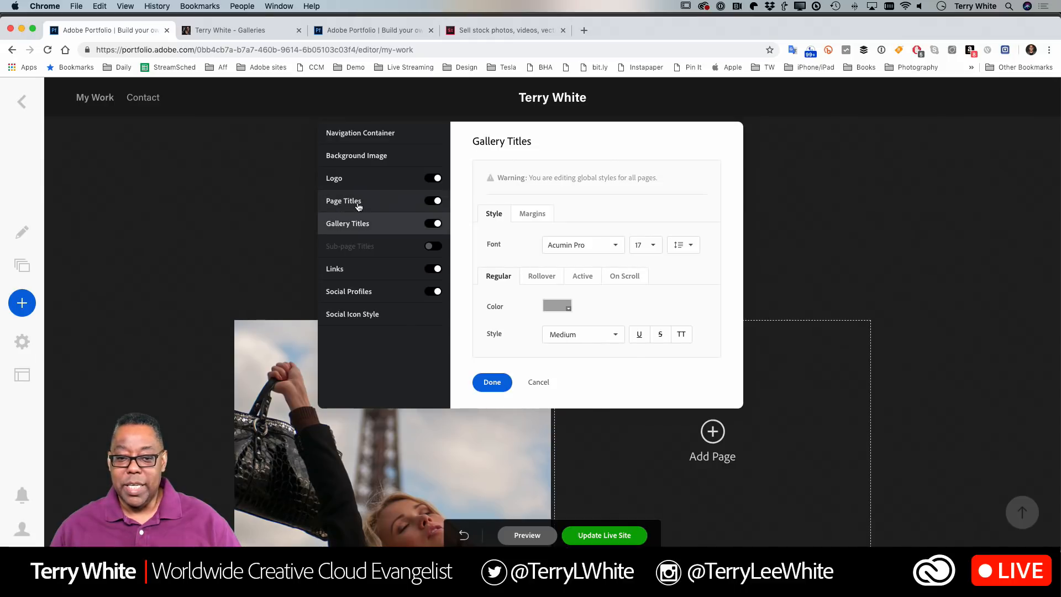
{"action": "left_click", "coordinate": [359, 202]}
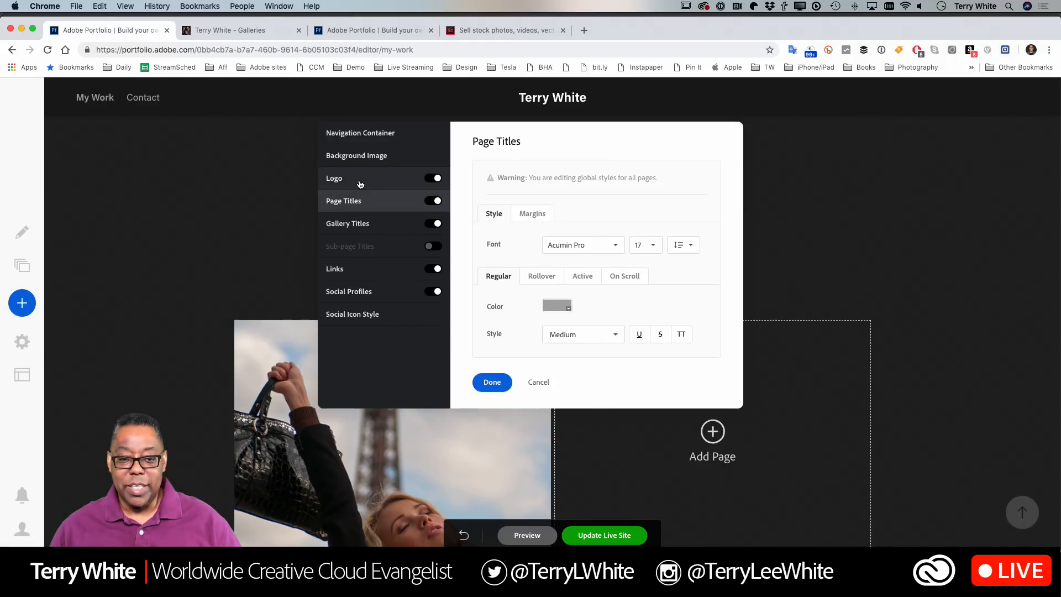
- Append the word Photography to the site owner's name in the navigation logo text and apply the change
{"action": "left_click", "coordinate": [357, 179]}
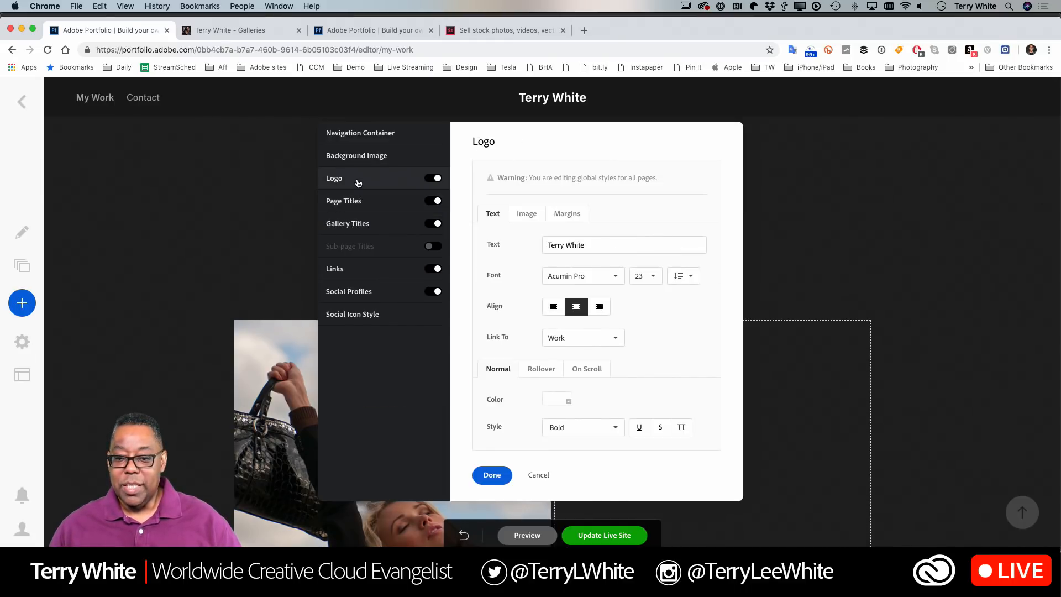
{"action": "left_click", "coordinate": [605, 248]}
{"action": "type", "text": "Ph"}
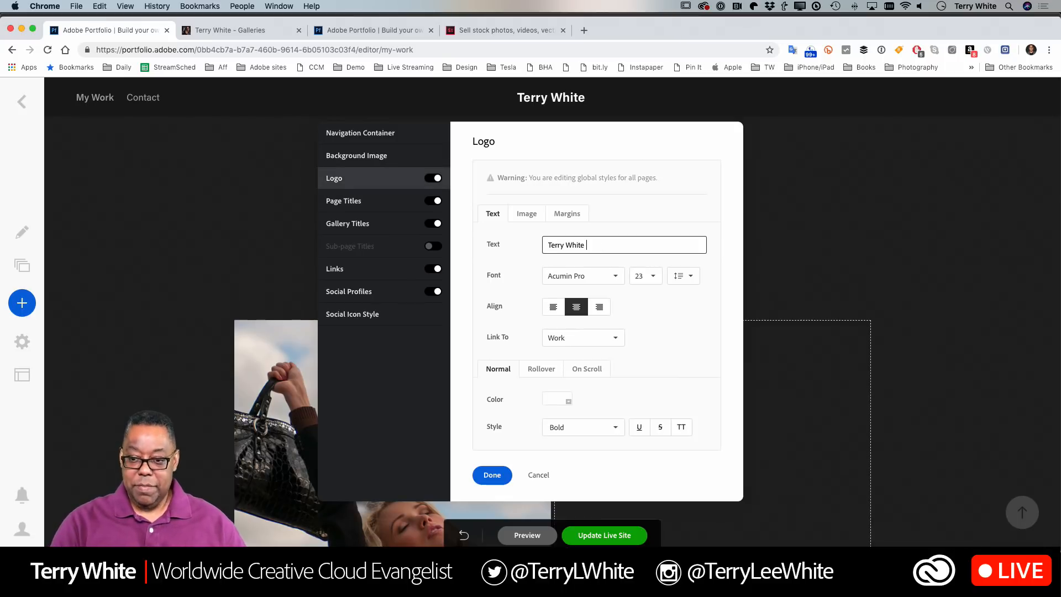
{"action": "type", "text": "otography"}
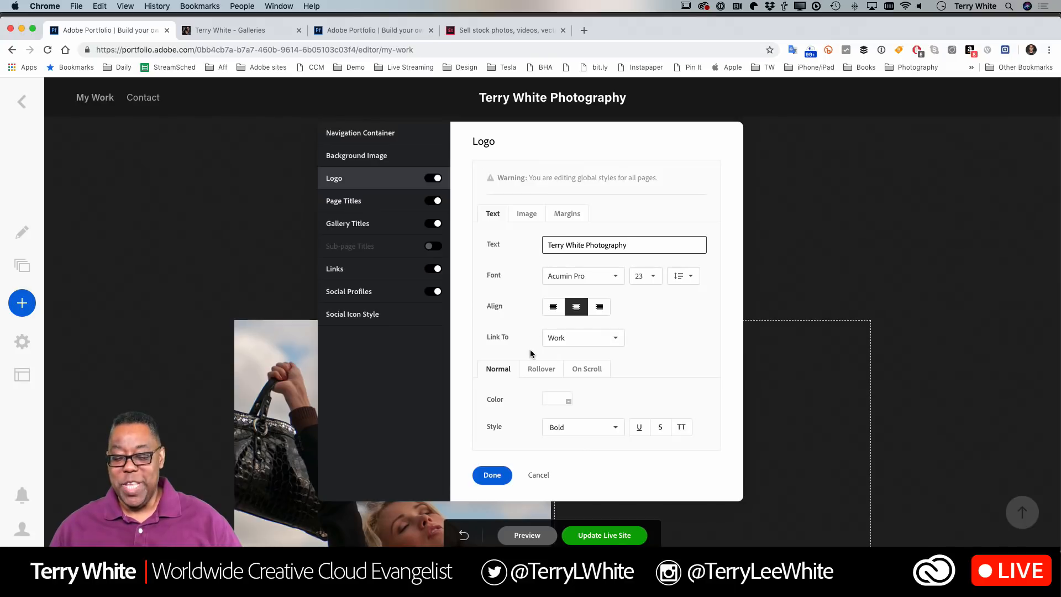
{"action": "left_click", "coordinate": [491, 475]}
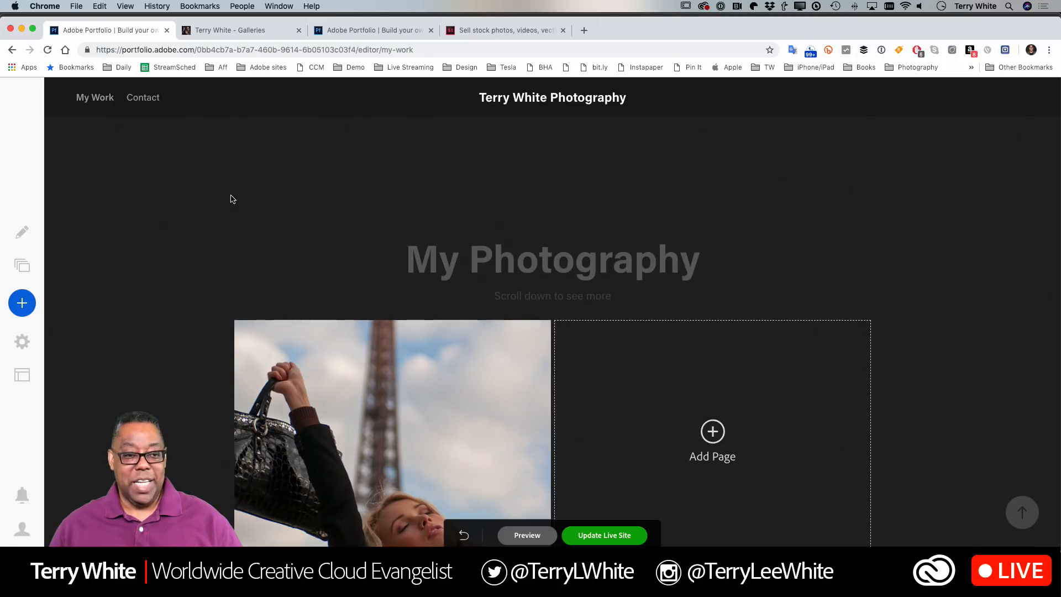
- Reopen the navigation customization and go to the Social Profiles settings
{"action": "mouse_move", "coordinate": [157, 100]}
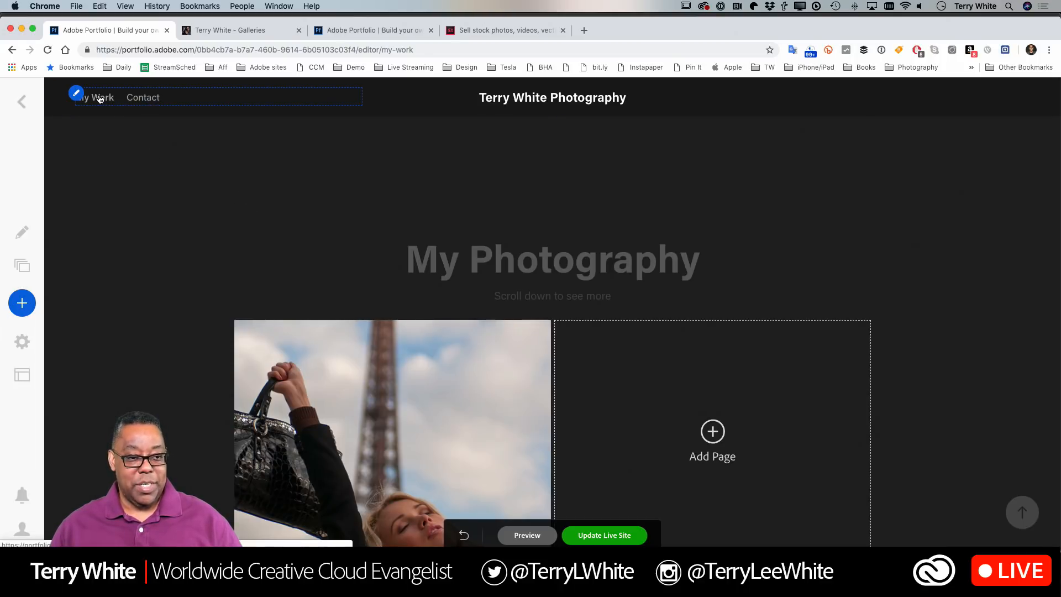
{"action": "left_click", "coordinate": [75, 93]}
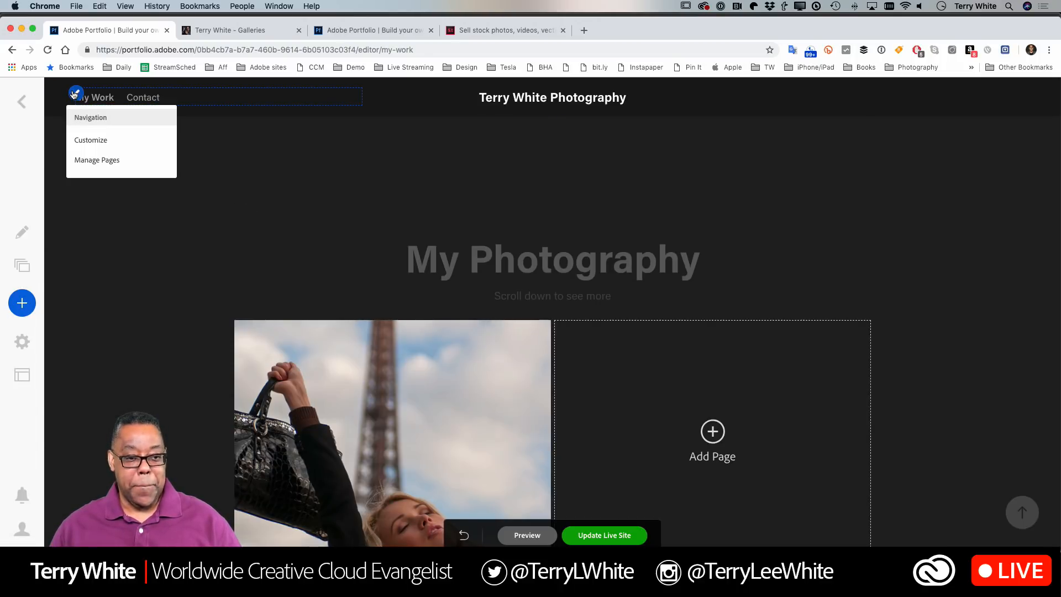
{"action": "left_click", "coordinate": [101, 146]}
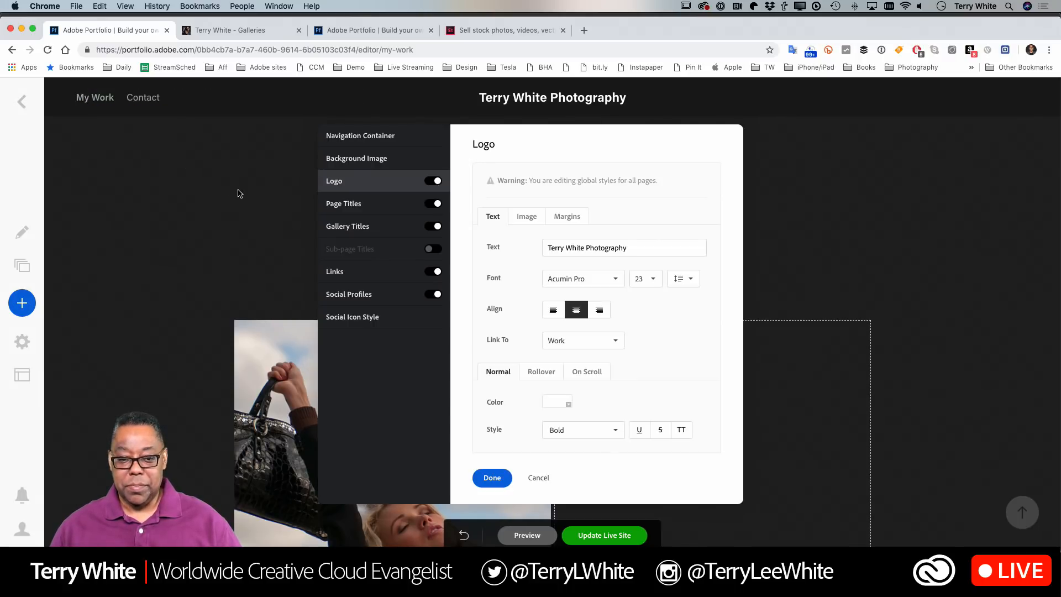
{"action": "left_click", "coordinate": [370, 294]}
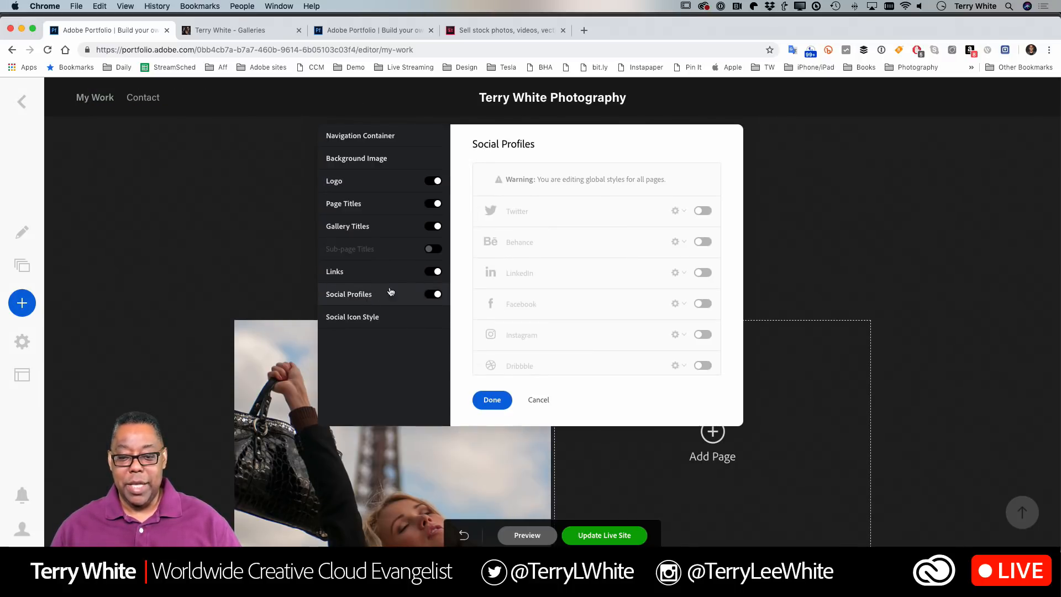
- Turn the navigation's social profiles off and back on, and return to the Social Profiles settings
{"action": "left_click", "coordinate": [436, 294]}
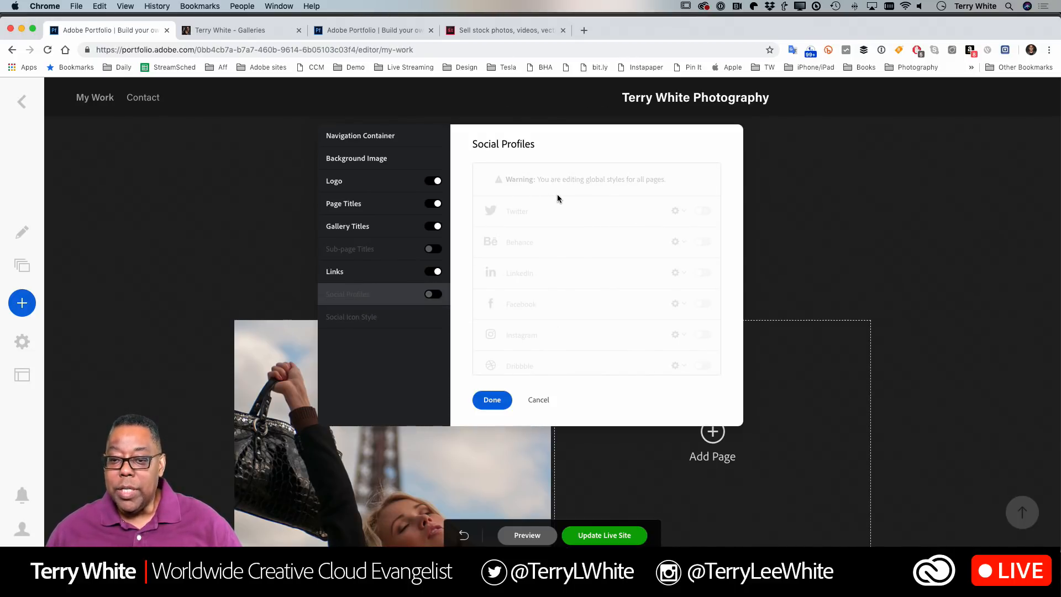
{"action": "left_click", "coordinate": [411, 274]}
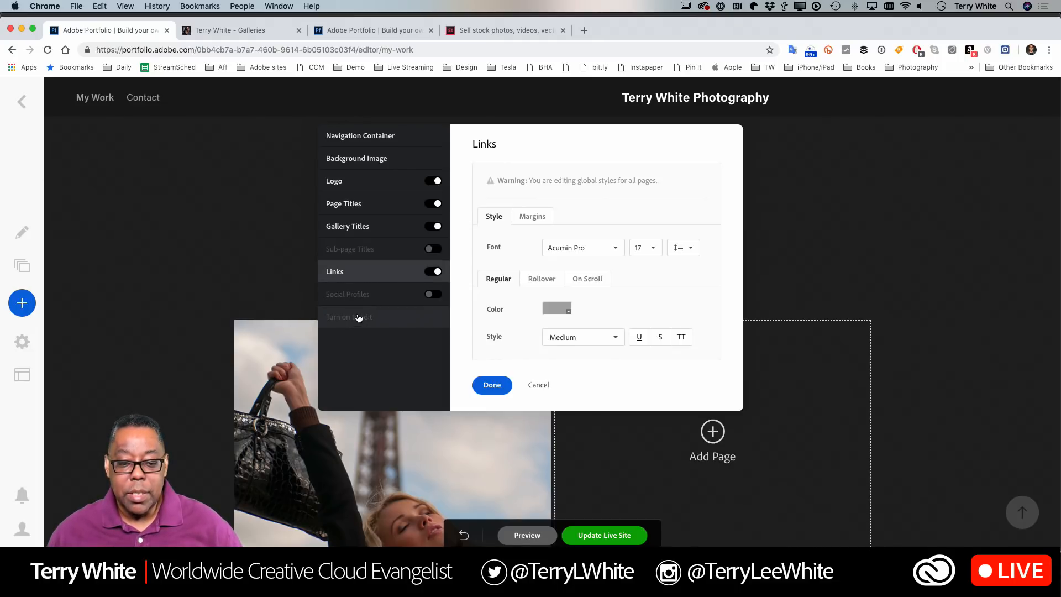
{"action": "left_click", "coordinate": [433, 296]}
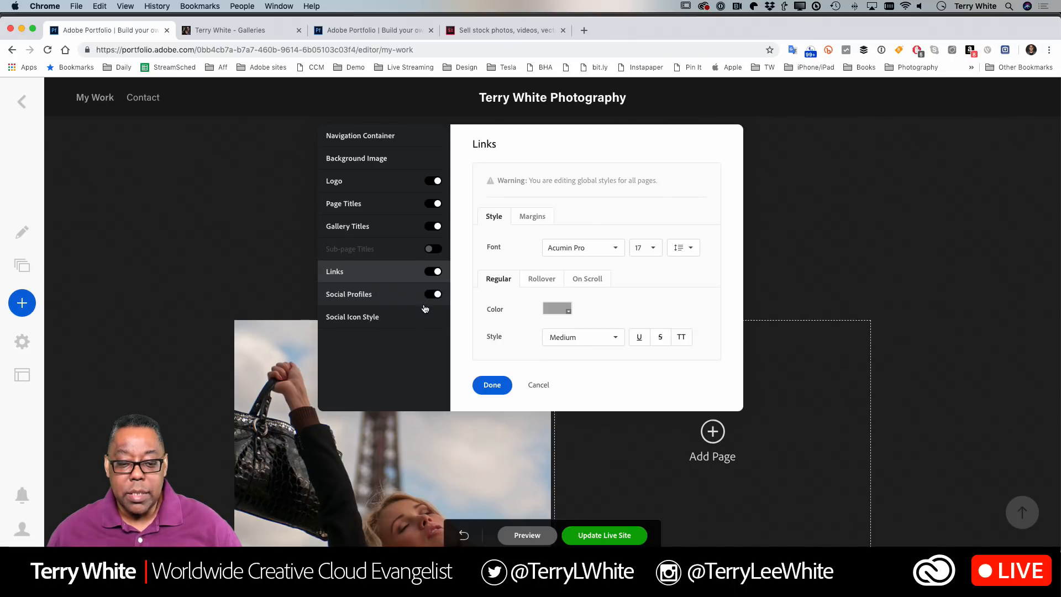
{"action": "left_click", "coordinate": [399, 300]}
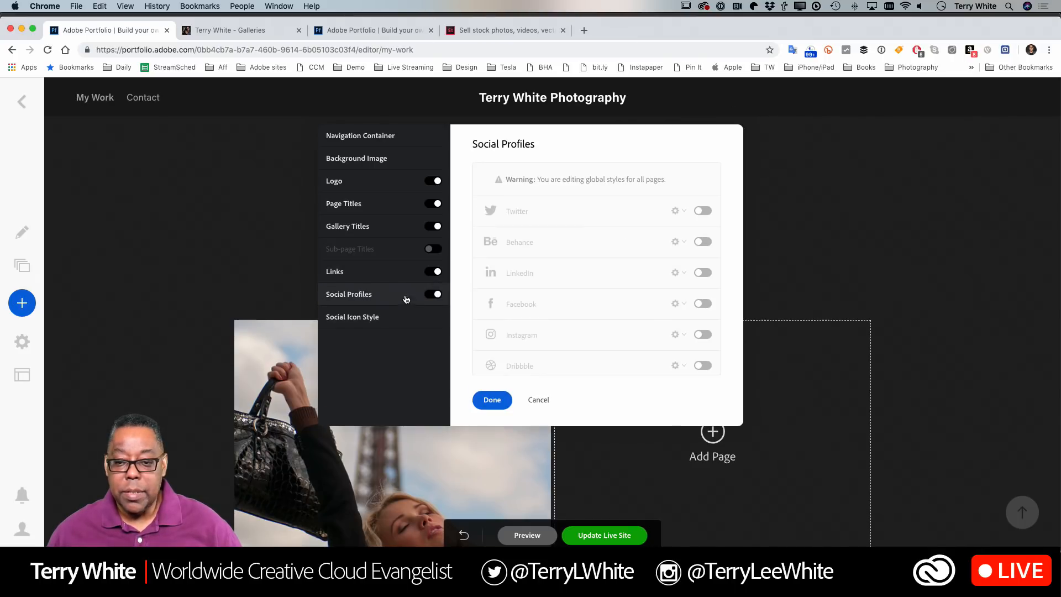
- Enable the Twitter social profile and enter the owner's full https Twitter profile URL
{"action": "left_click", "coordinate": [702, 212]}
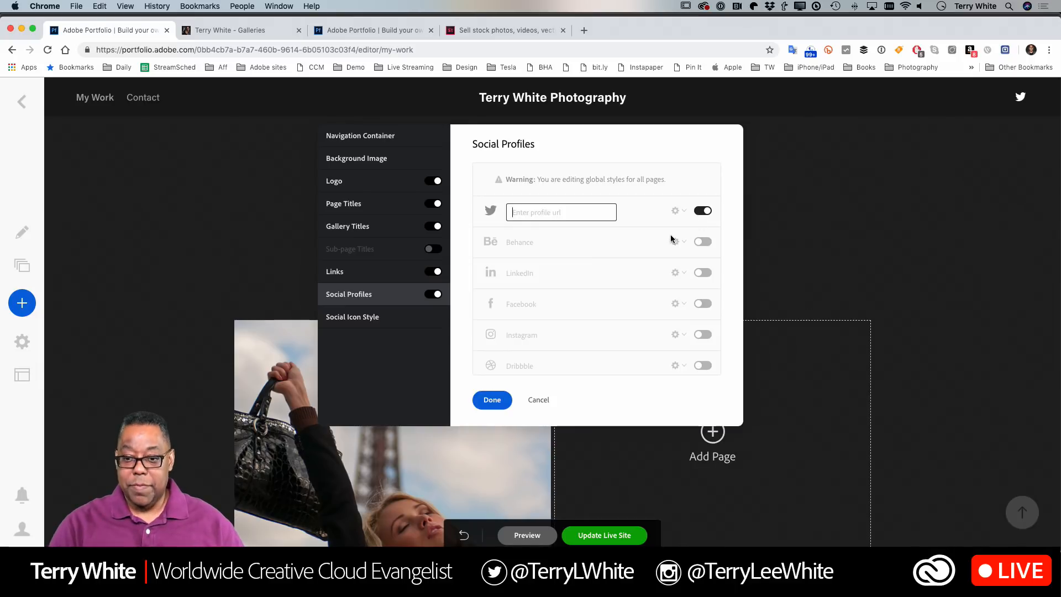
{"action": "type", "text": "http"}
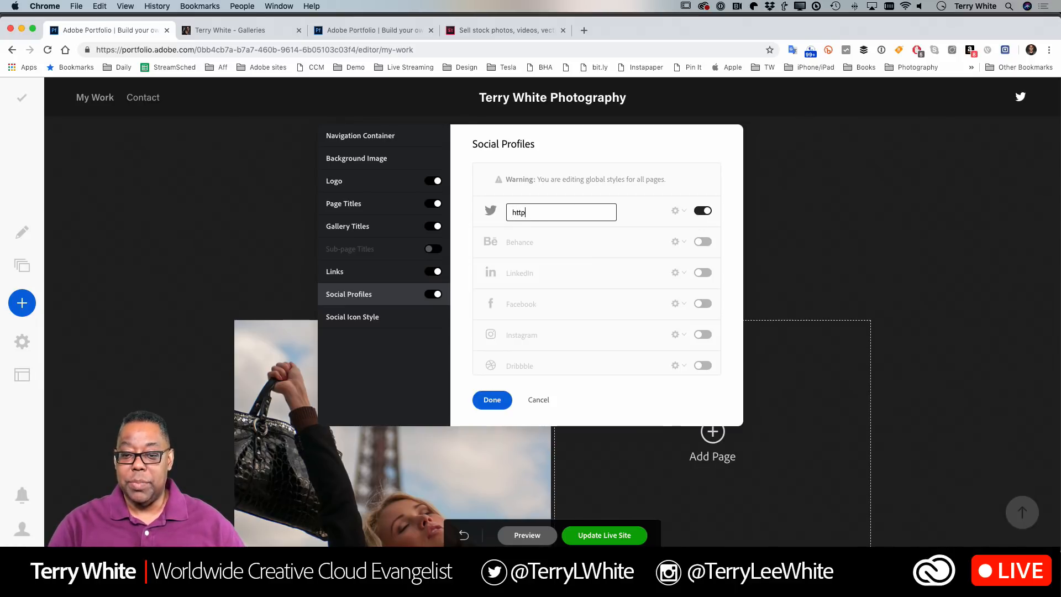
{"action": "type", "text": "s"}
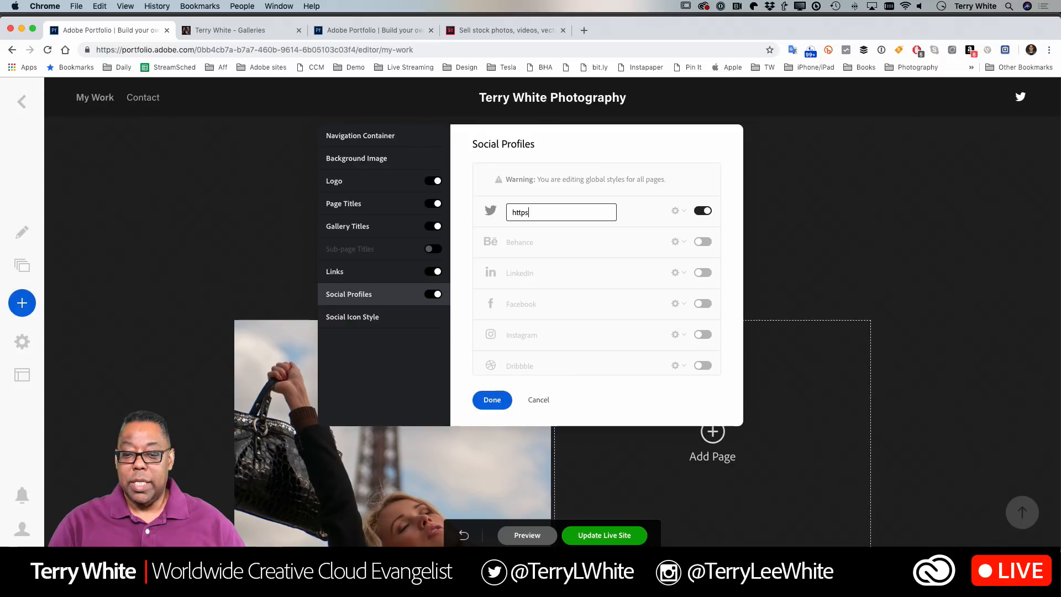
{"action": "type", "text": "://"}
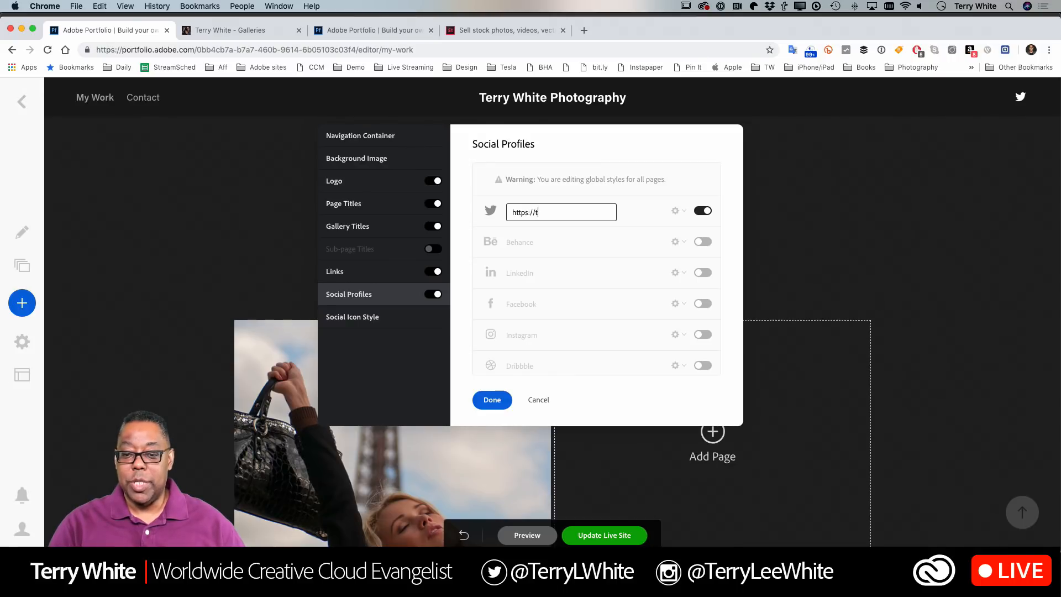
{"action": "type", "text": "twitter.com/terry"}
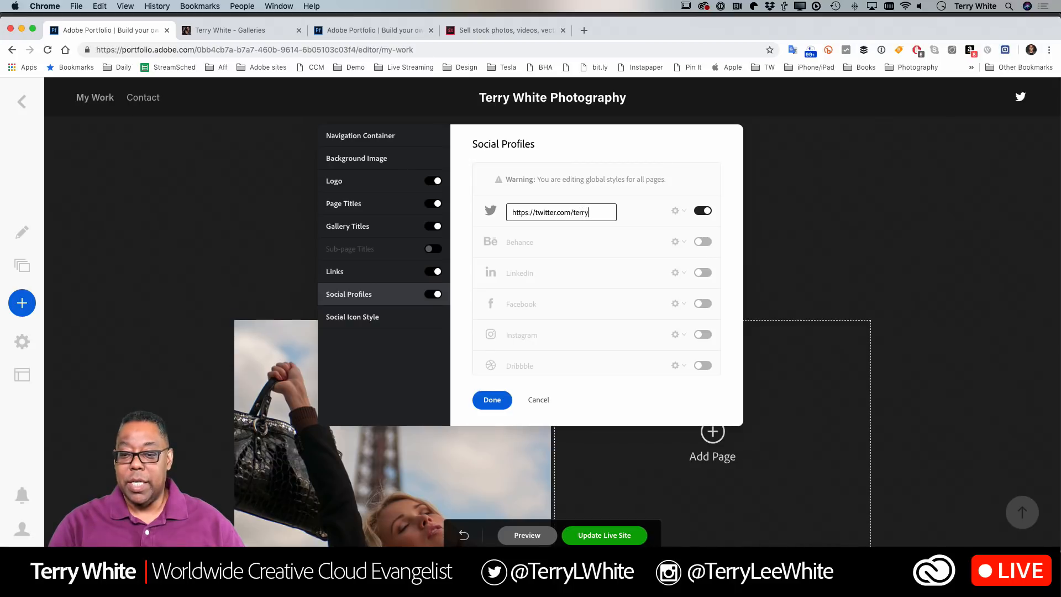
{"action": "type", "text": "lwhite"}
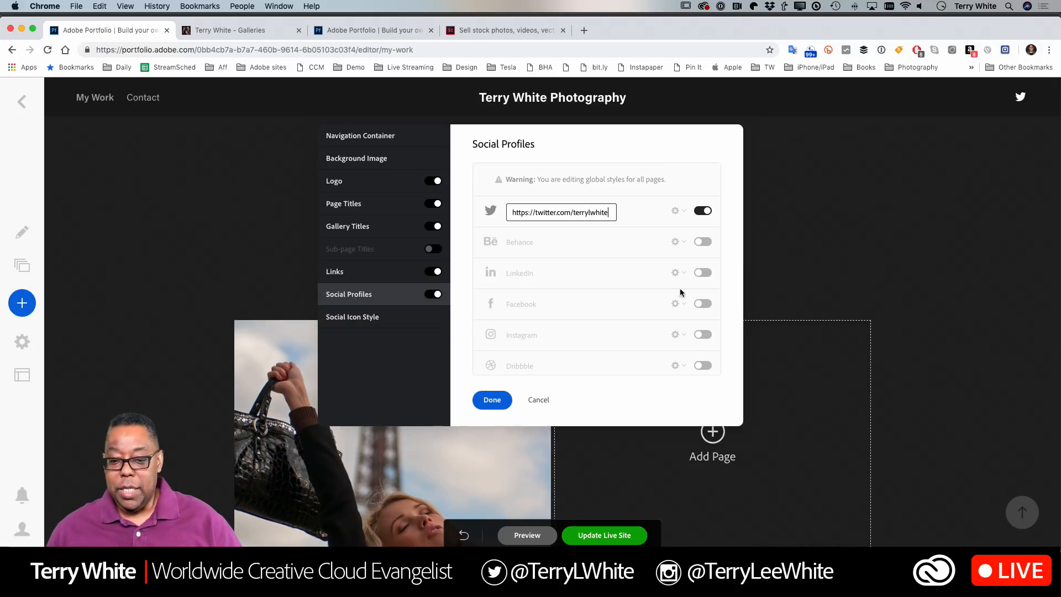
- Enable the Instagram social profile and enter the owner's full https Instagram profile URL
{"action": "left_click", "coordinate": [703, 334]}
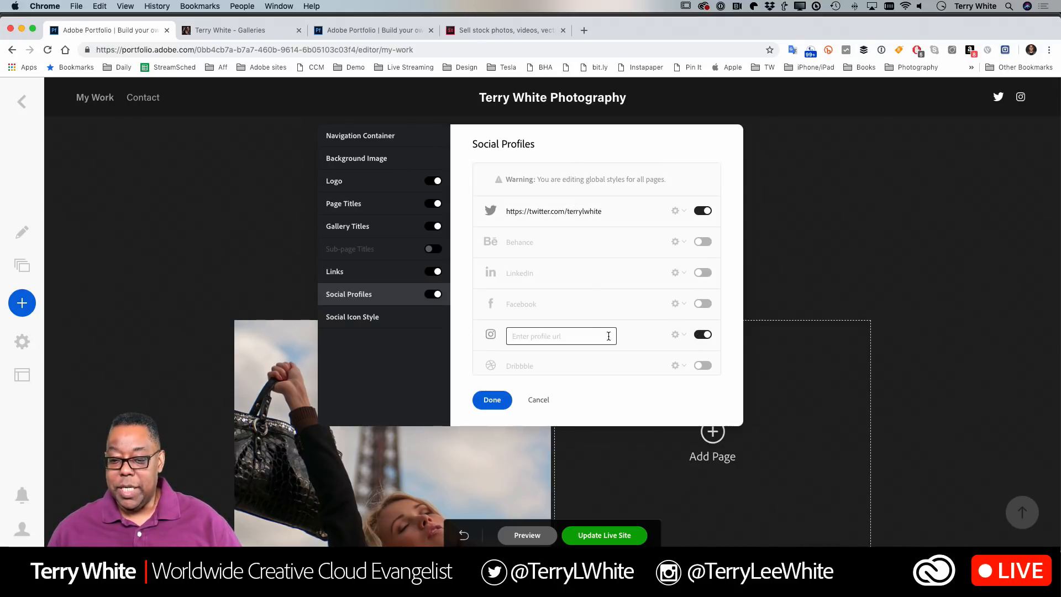
{"action": "type", "text": "https://instagram.com/terryl"}
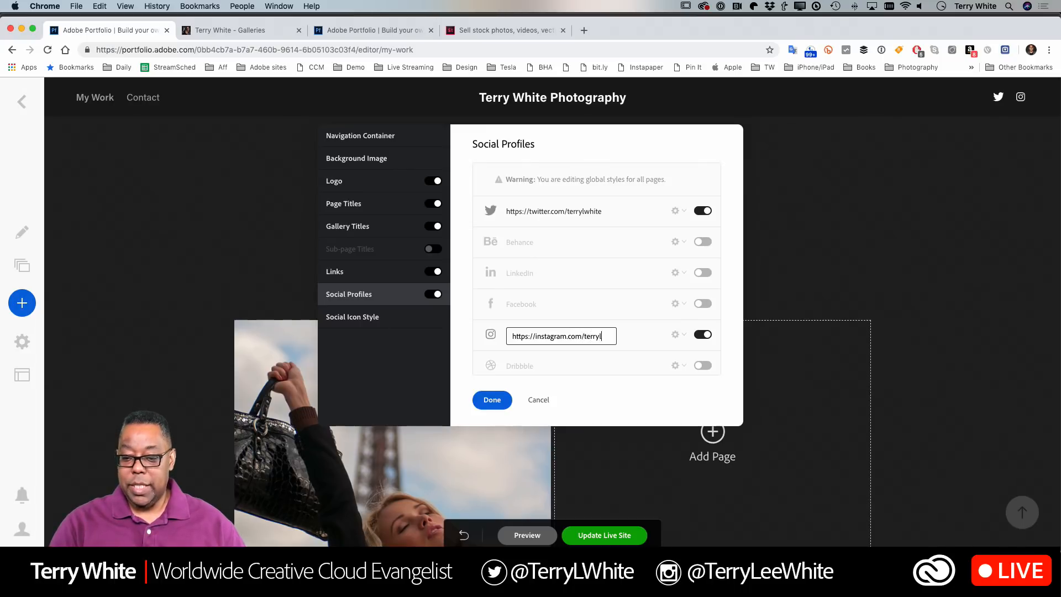
{"action": "type", "text": "h"}
{"action": "key", "text": "BackSpace"}
{"action": "key", "text": "BackSpace"}
{"action": "type", "text": "ewhite"}
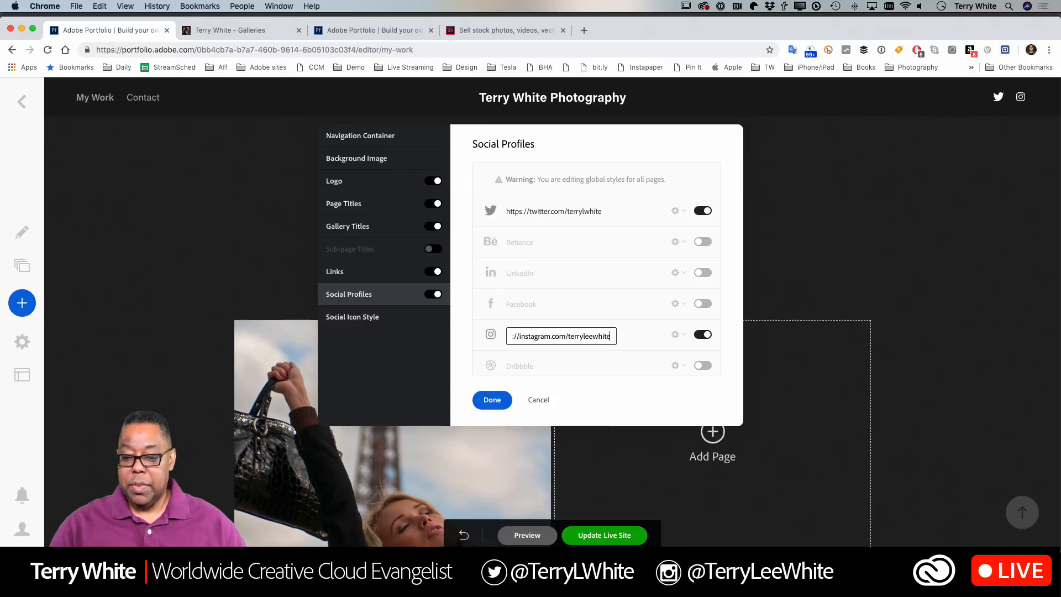
{"action": "left_click", "coordinate": [617, 301]}
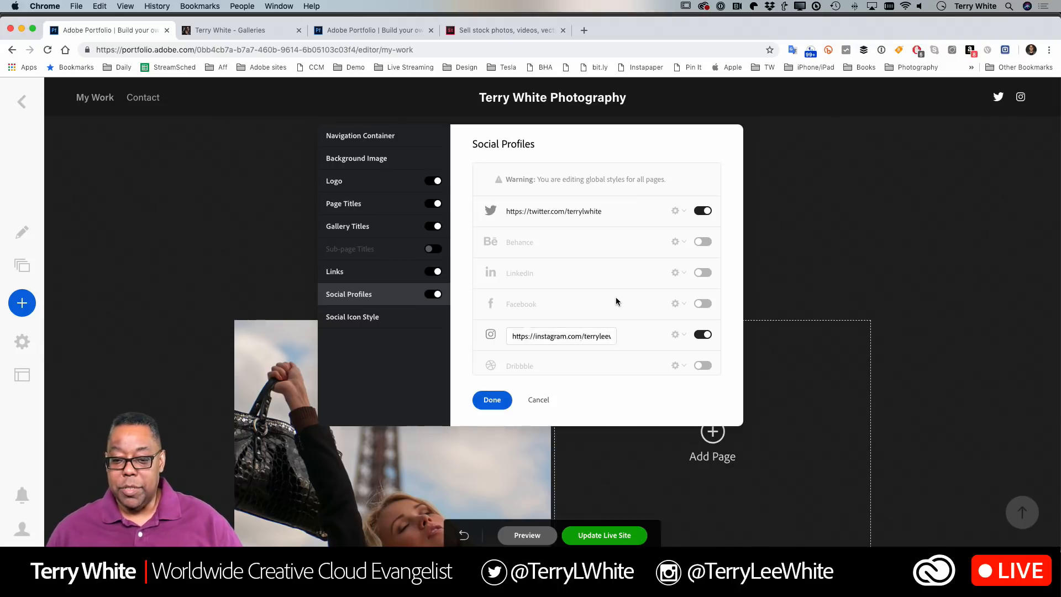
- Try to add a YouTube social profile using the owner's .tv web address, then close the navigation customization
{"action": "scroll", "coordinate": [618, 301], "scroll_direction": "down", "scroll_amount": 8}
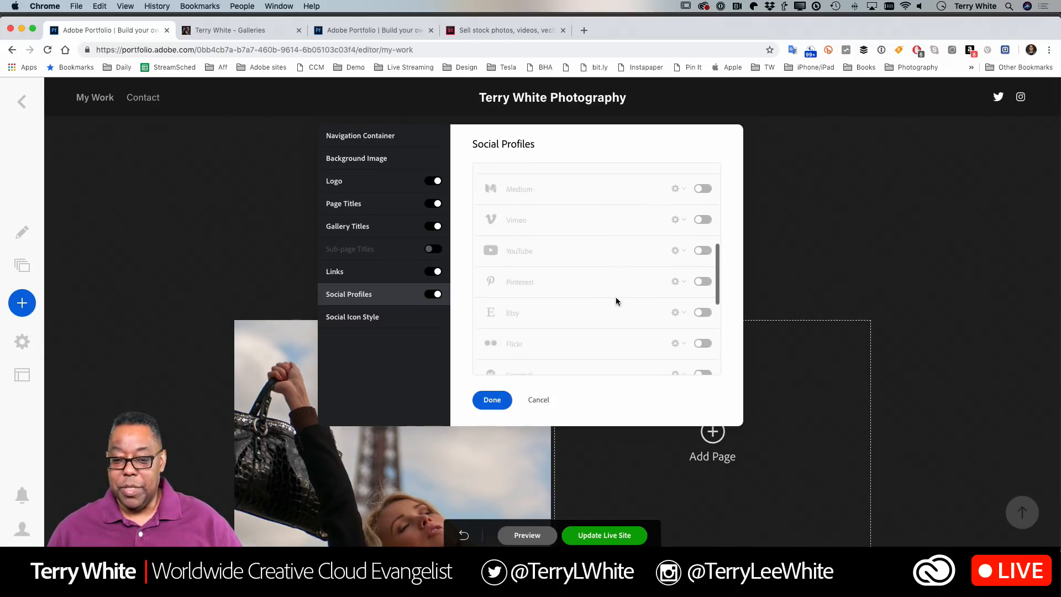
{"action": "left_click", "coordinate": [703, 222]}
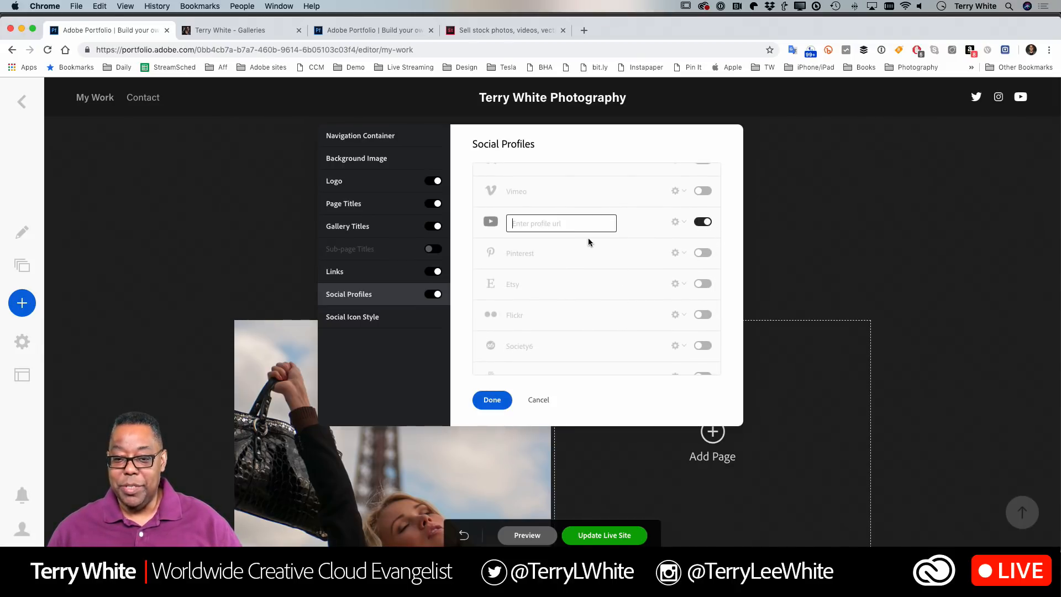
{"action": "type", "text": "https"}
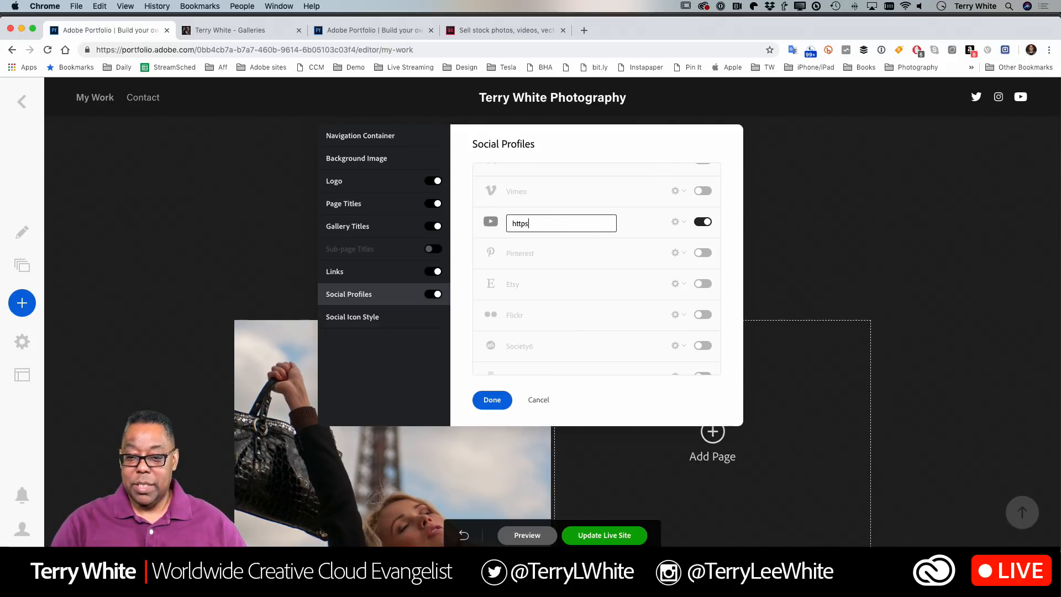
{"action": "type", "text": "://terrywhit"}
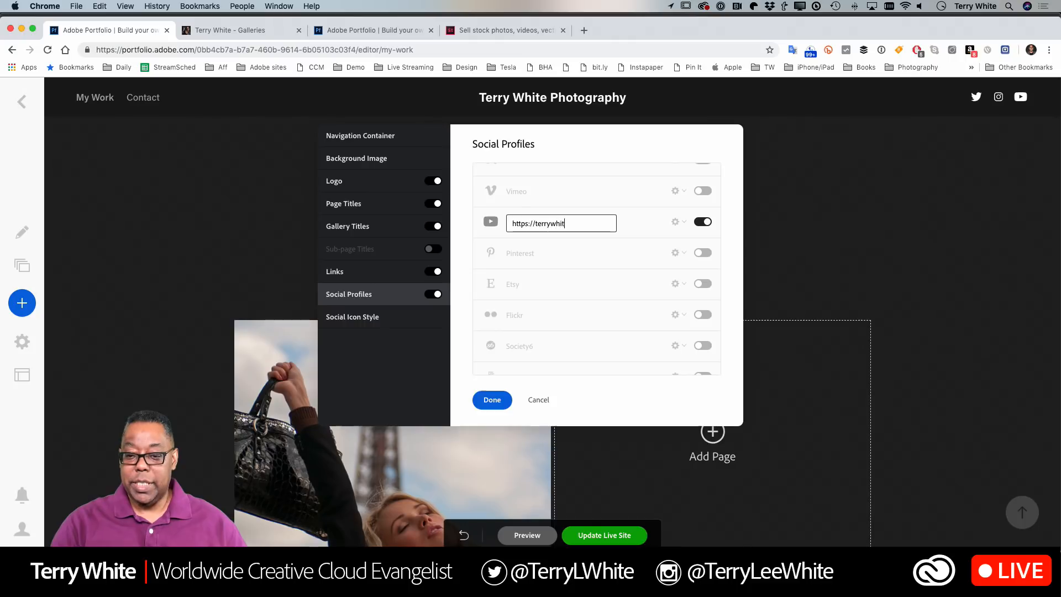
{"action": "type", "text": "e.tv"}
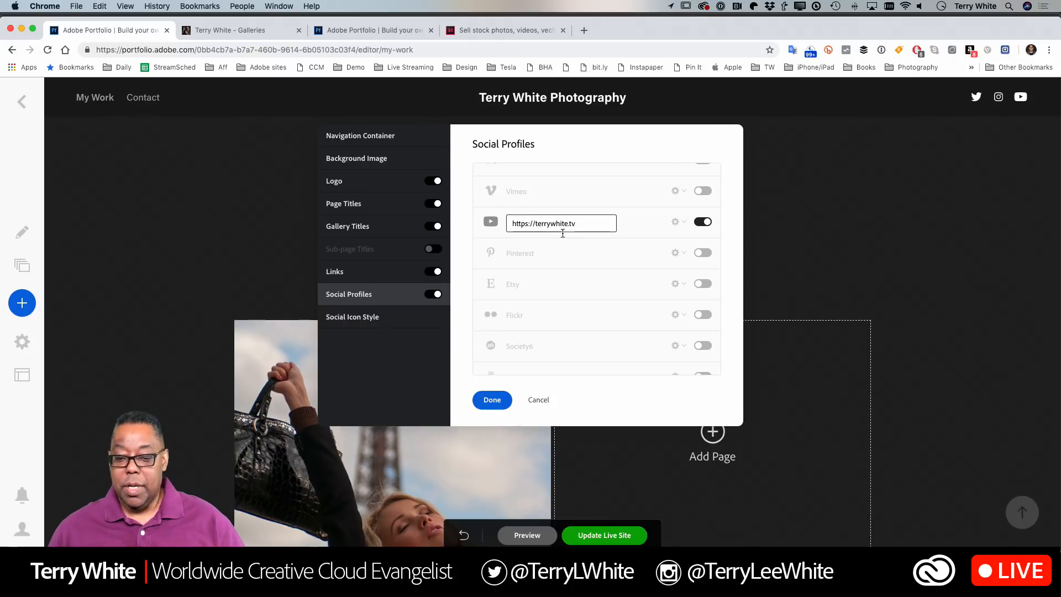
{"action": "left_click", "coordinate": [504, 405]}
{"action": "left_click", "coordinate": [539, 401]}
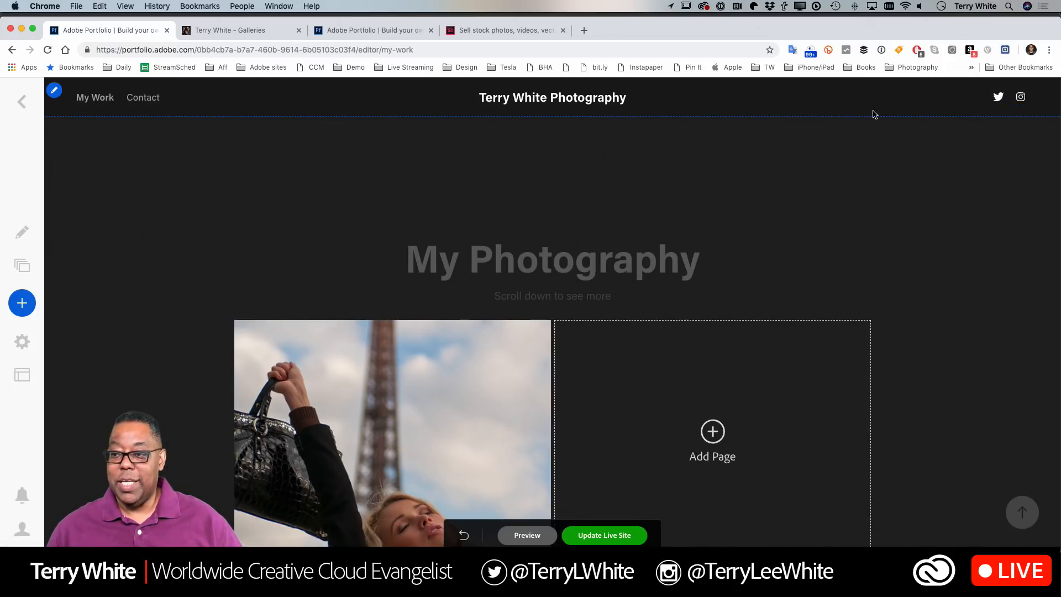
- Try again to enable the YouTube social profile in the navigation using the owner's full https .tv web address
{"action": "left_click", "coordinate": [746, 96]}
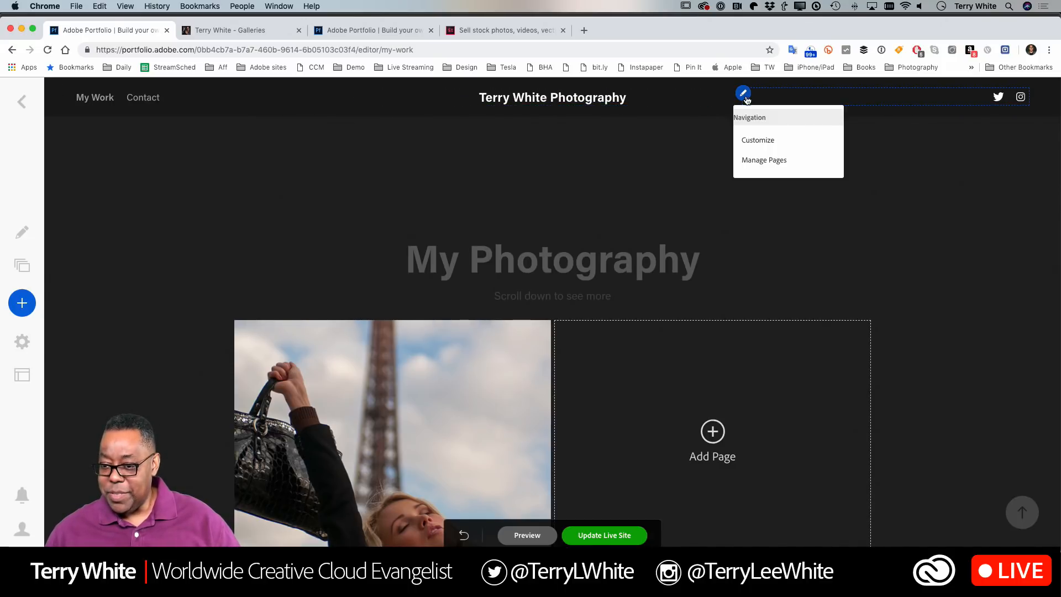
{"action": "left_click", "coordinate": [754, 143]}
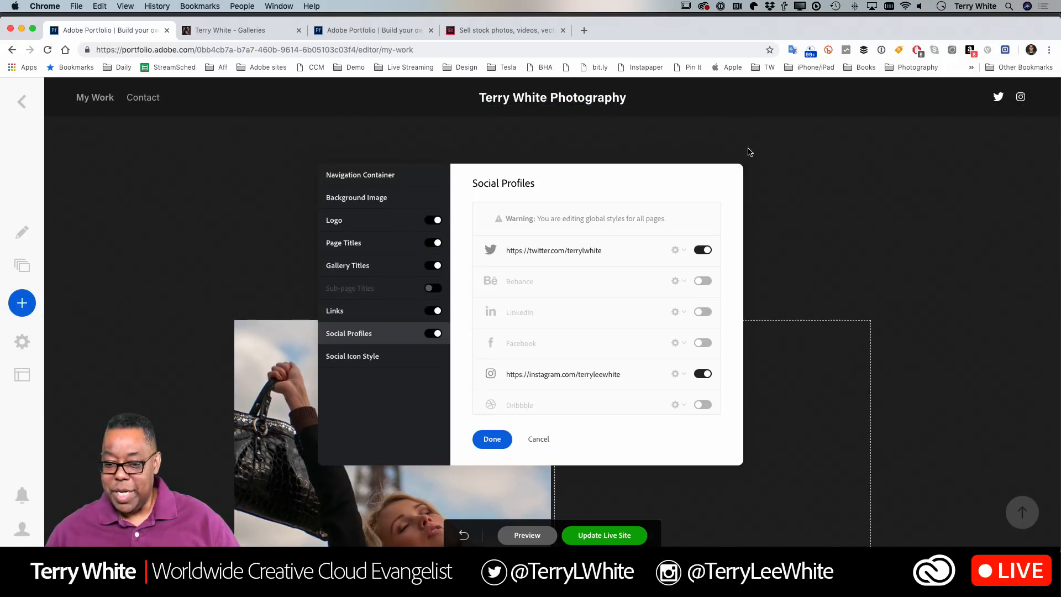
{"action": "scroll", "coordinate": [663, 283], "scroll_direction": "down", "scroll_amount": 10}
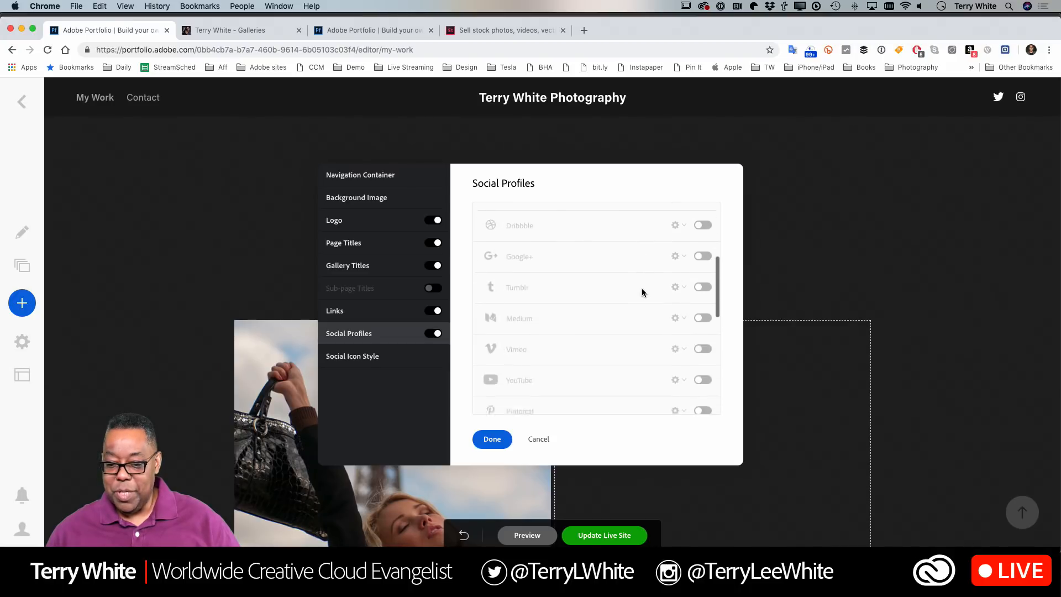
{"action": "scroll", "coordinate": [642, 293], "scroll_direction": "up", "scroll_amount": 5}
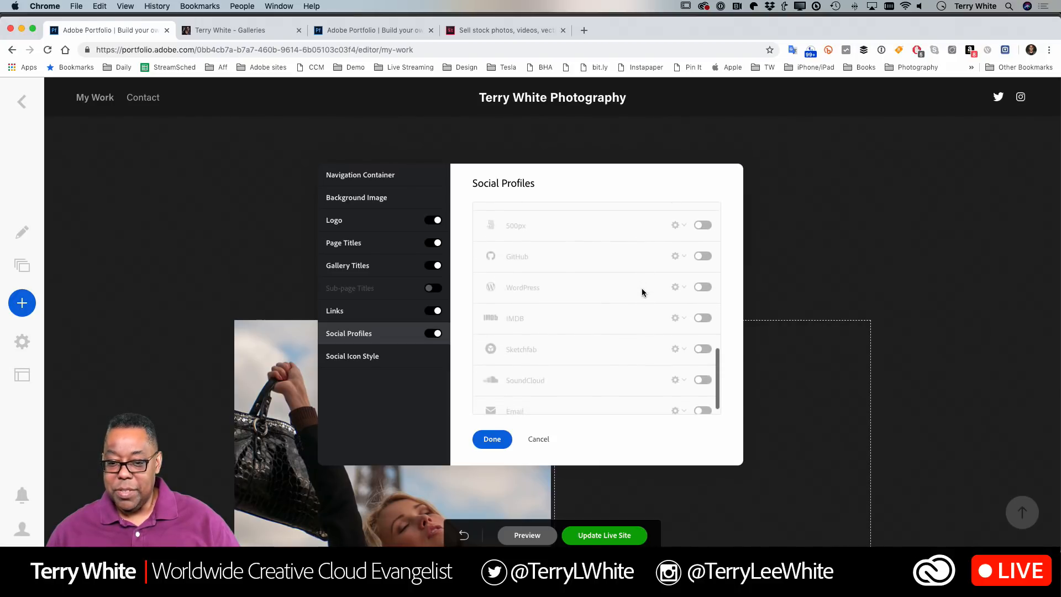
{"action": "scroll", "coordinate": [642, 292], "scroll_direction": "up", "scroll_amount": 1}
{"action": "left_click", "coordinate": [703, 294]}
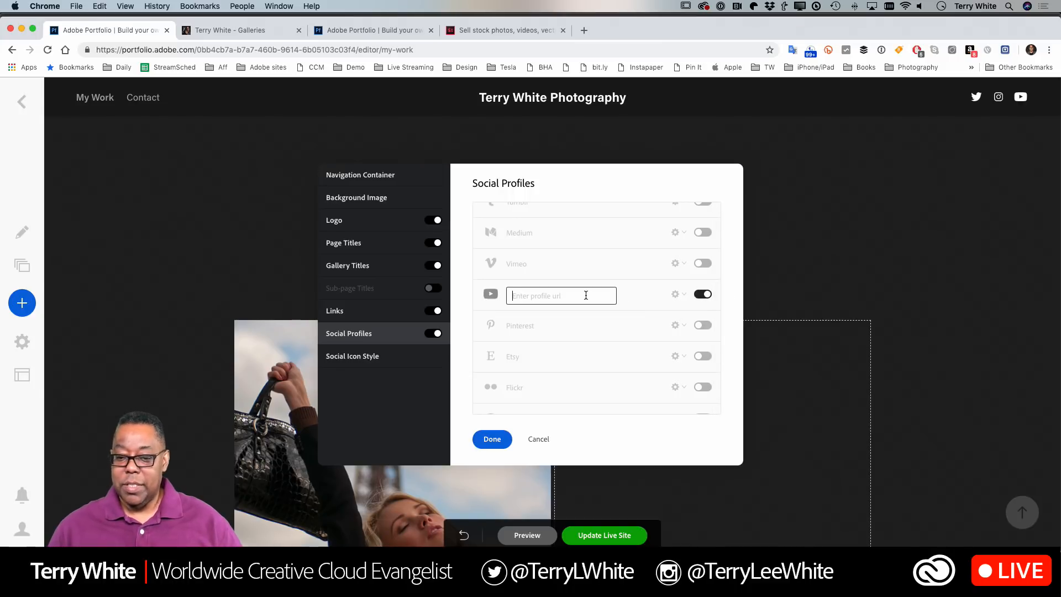
{"action": "type", "text": "https://terryw"}
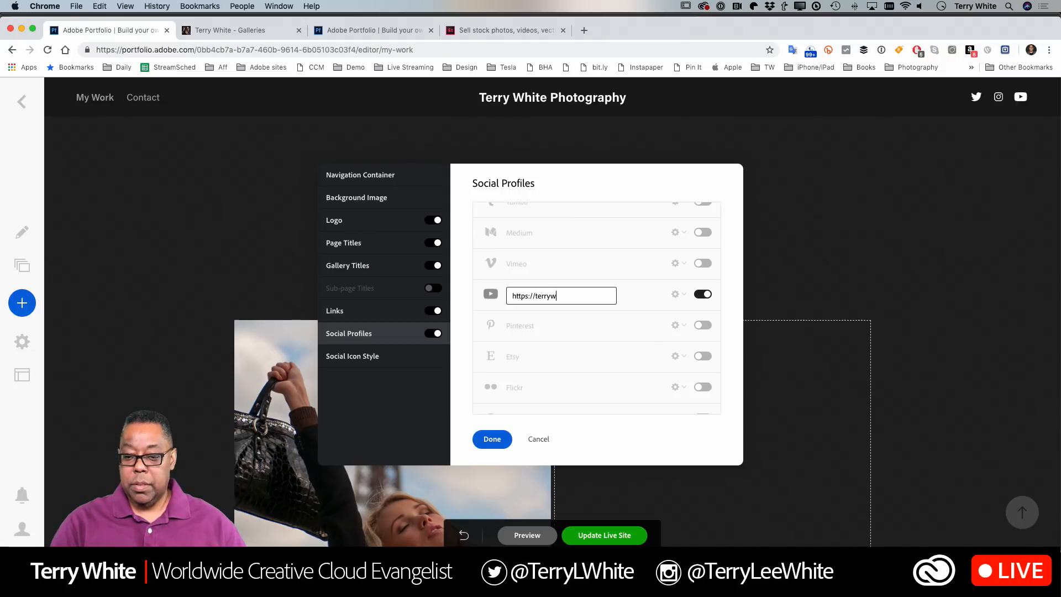
{"action": "type", "text": "hite.tv"}
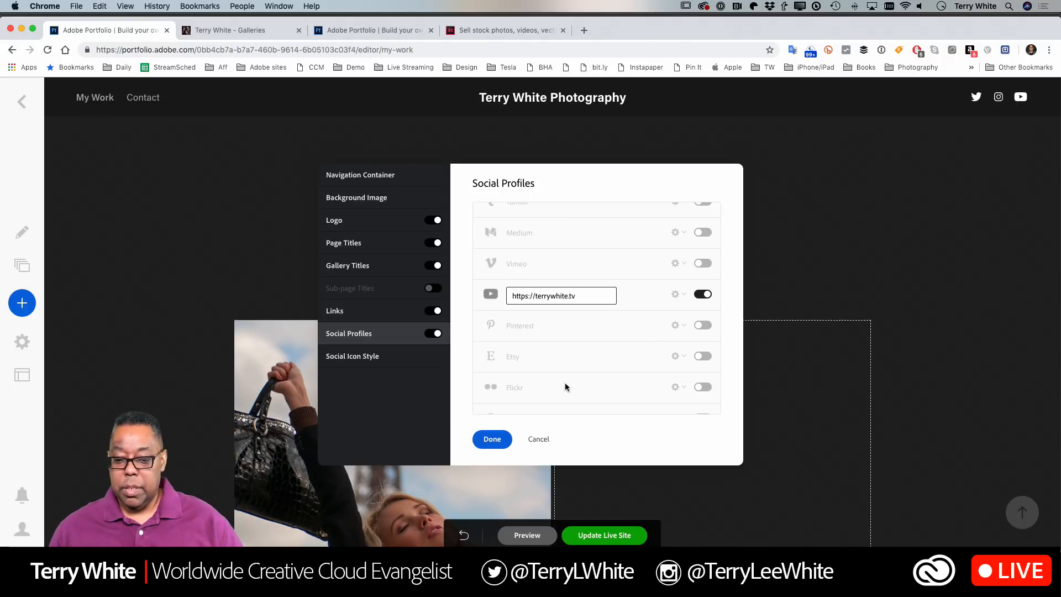
{"action": "left_click", "coordinate": [492, 439]}
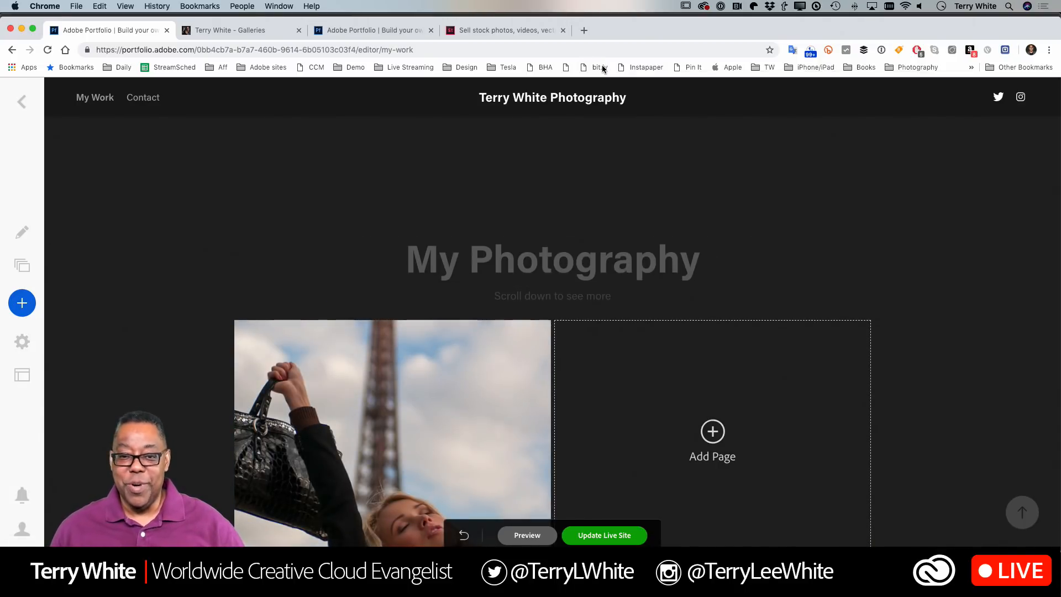
{"action": "left_click", "coordinate": [584, 31]}
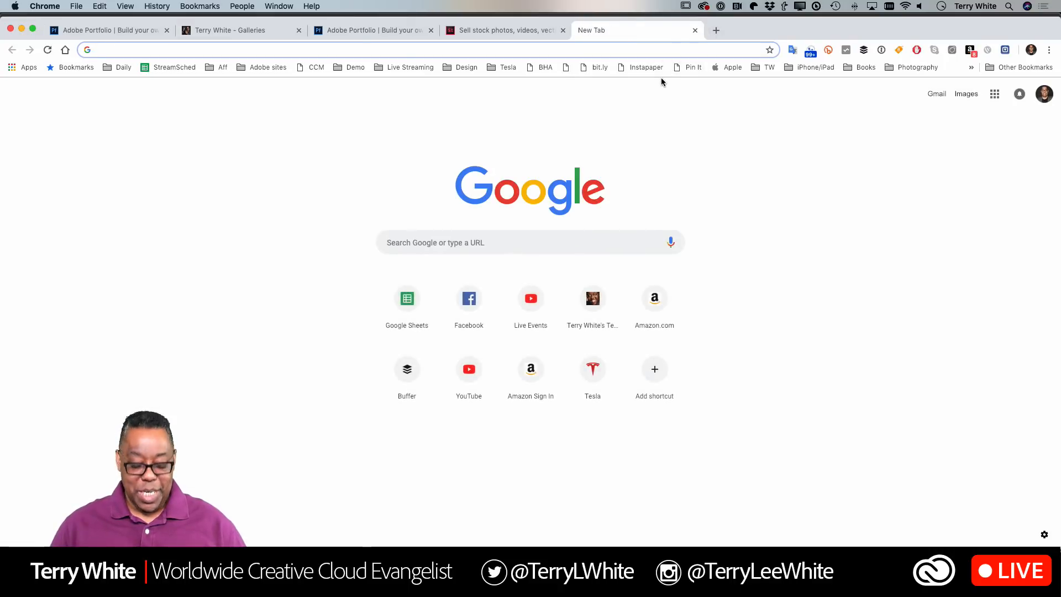
{"action": "type", "text": "you"}
{"action": "key", "text": "Return"}
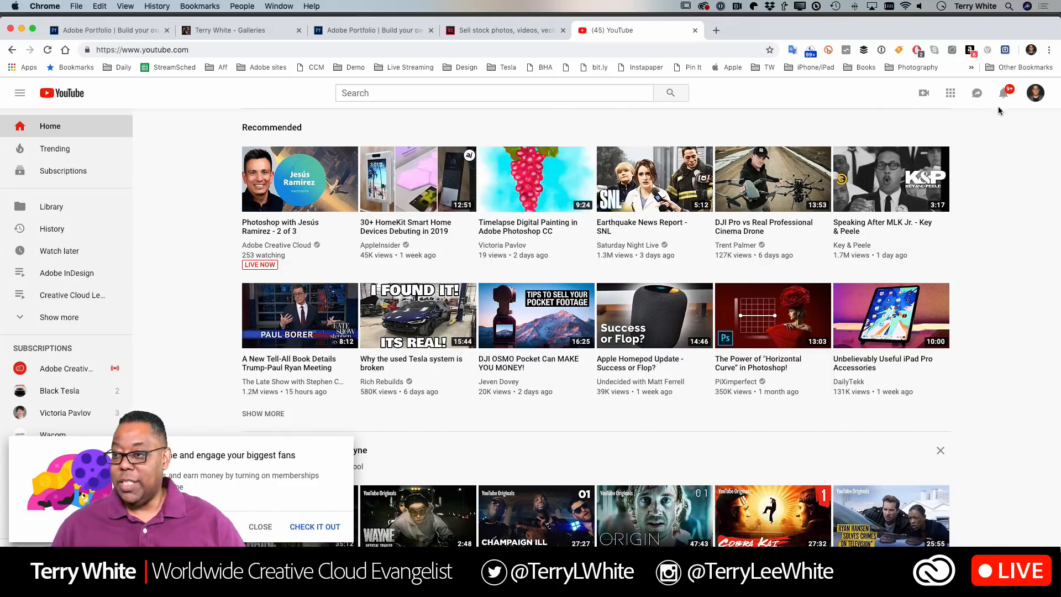
{"action": "left_click", "coordinate": [1035, 95]}
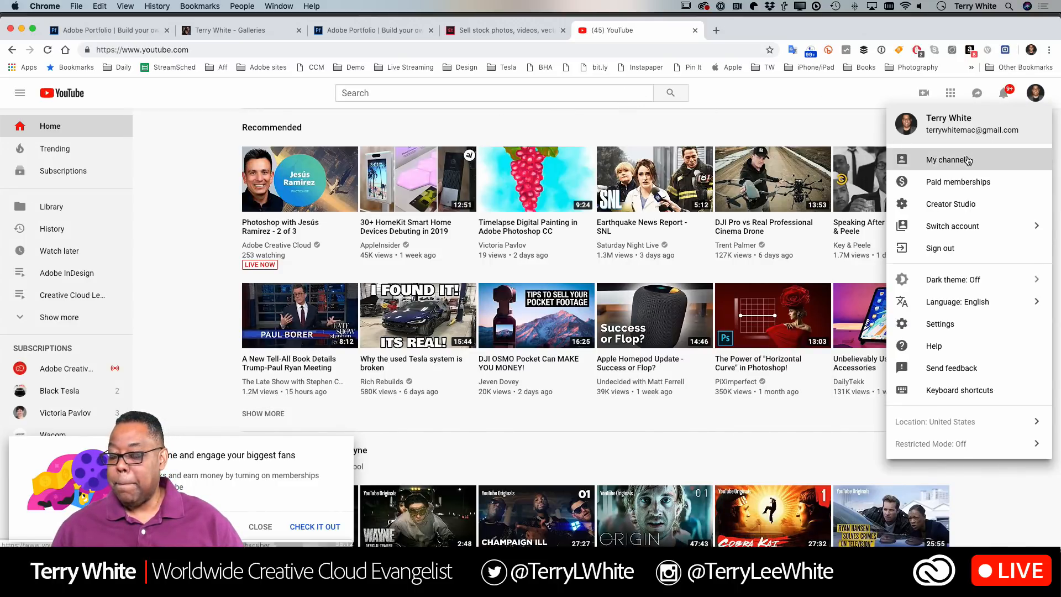
{"action": "left_click", "coordinate": [988, 155]}
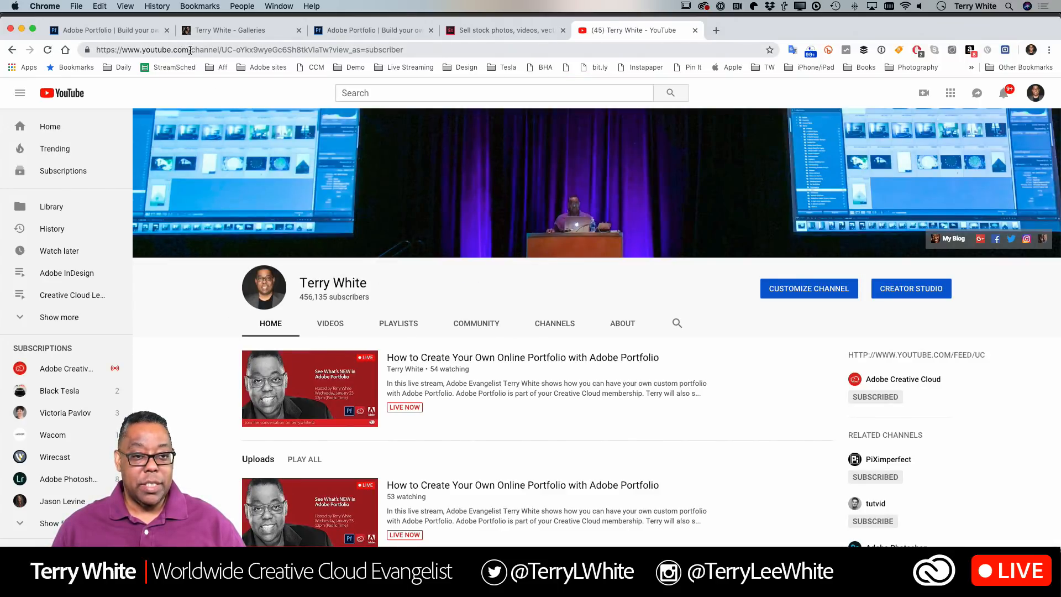
{"action": "left_click_drag", "start_coordinate": [190, 50], "coordinate": [185, 38]}
{"action": "key", "text": "super+c"}
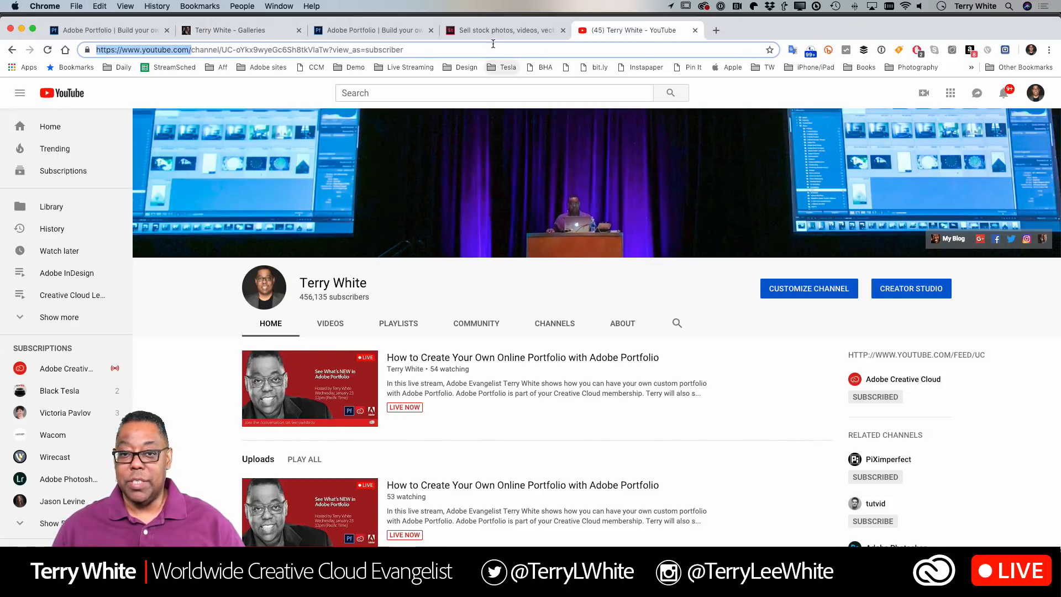
{"action": "left_click", "coordinate": [153, 31]}
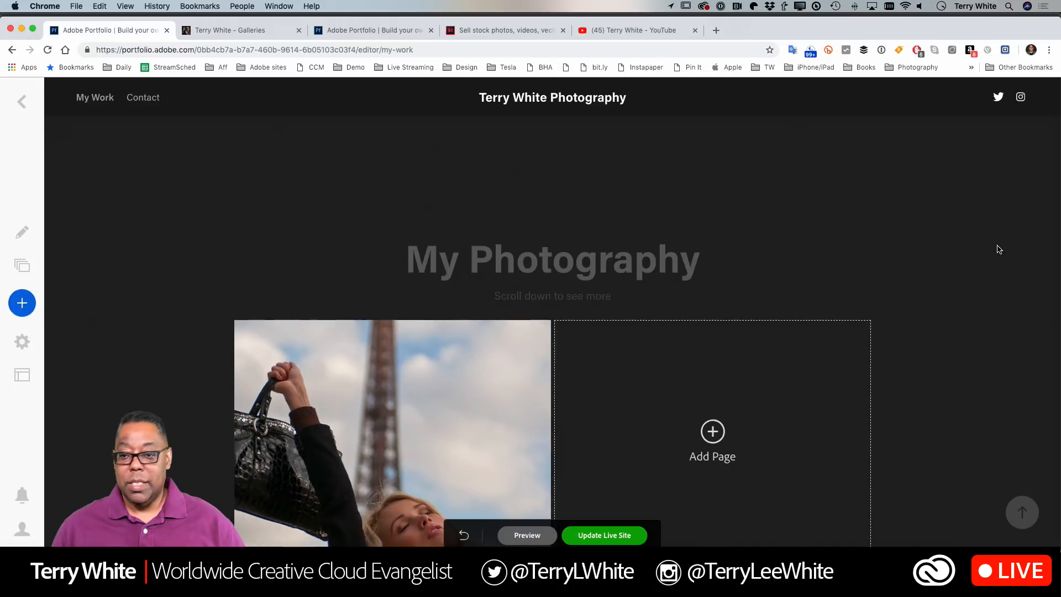
{"action": "left_click", "coordinate": [744, 94]}
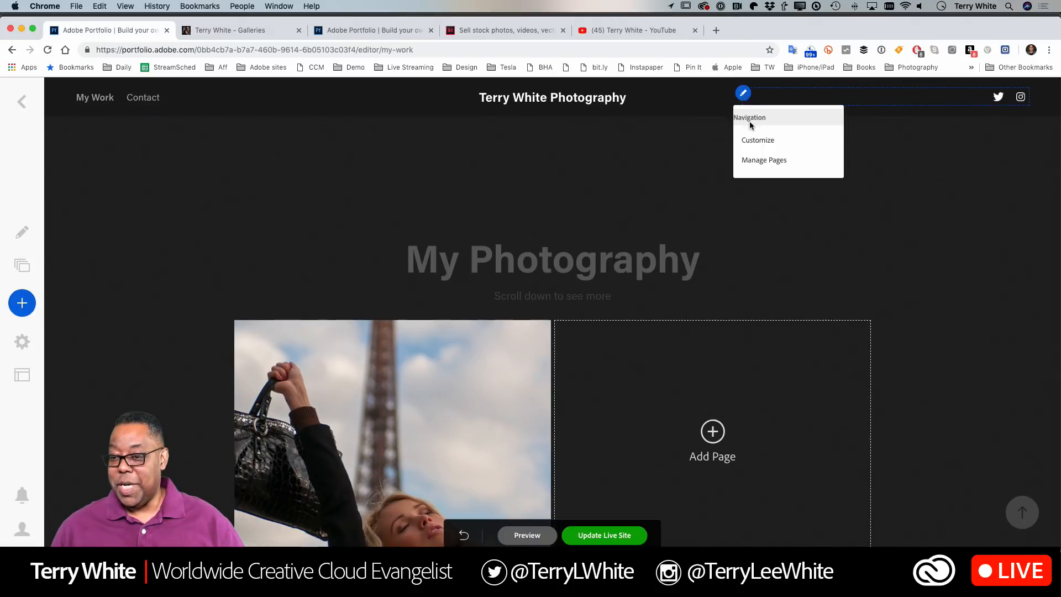
{"action": "left_click", "coordinate": [744, 98]}
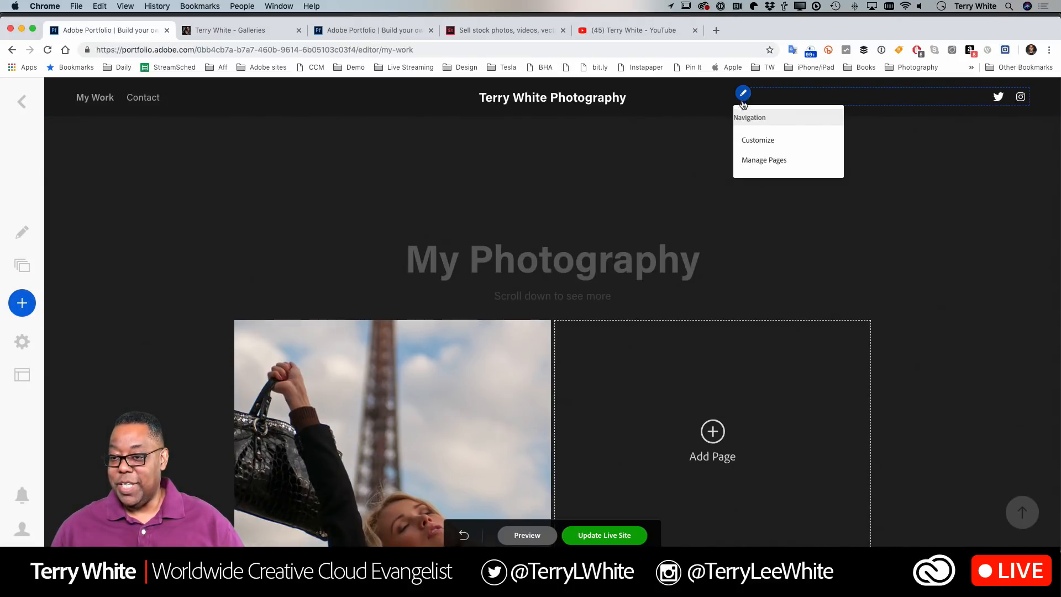
{"action": "left_click", "coordinate": [752, 141]}
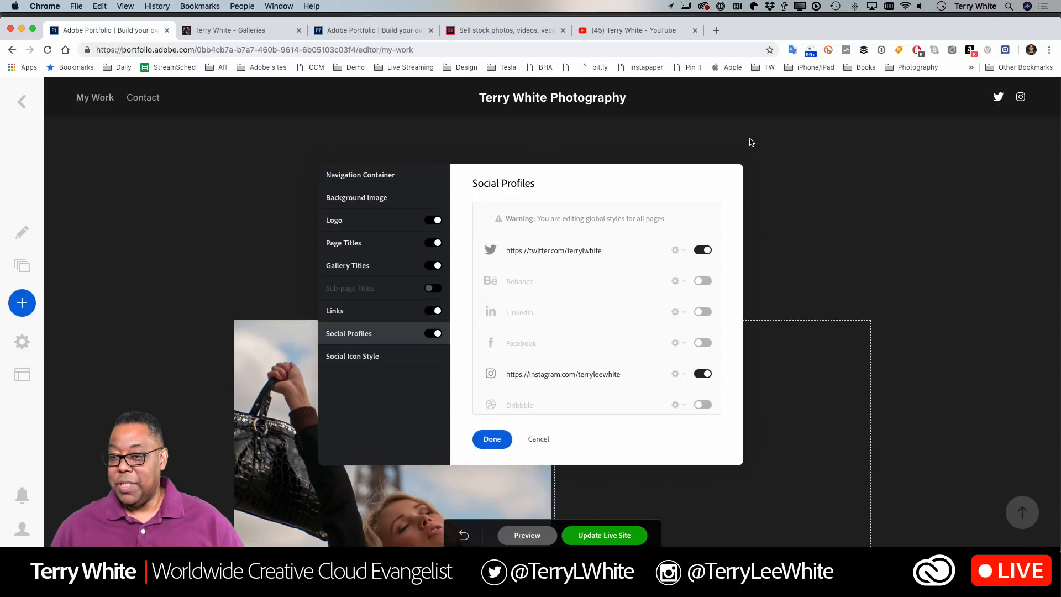
{"action": "scroll", "coordinate": [586, 355], "scroll_direction": "down", "scroll_amount": 10}
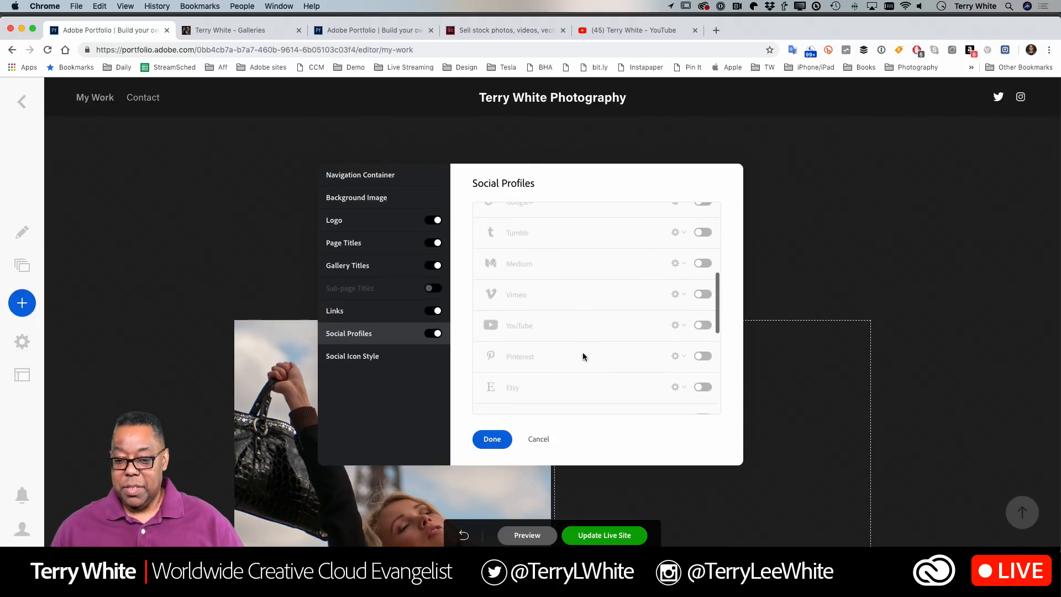
{"action": "left_click", "coordinate": [702, 324]}
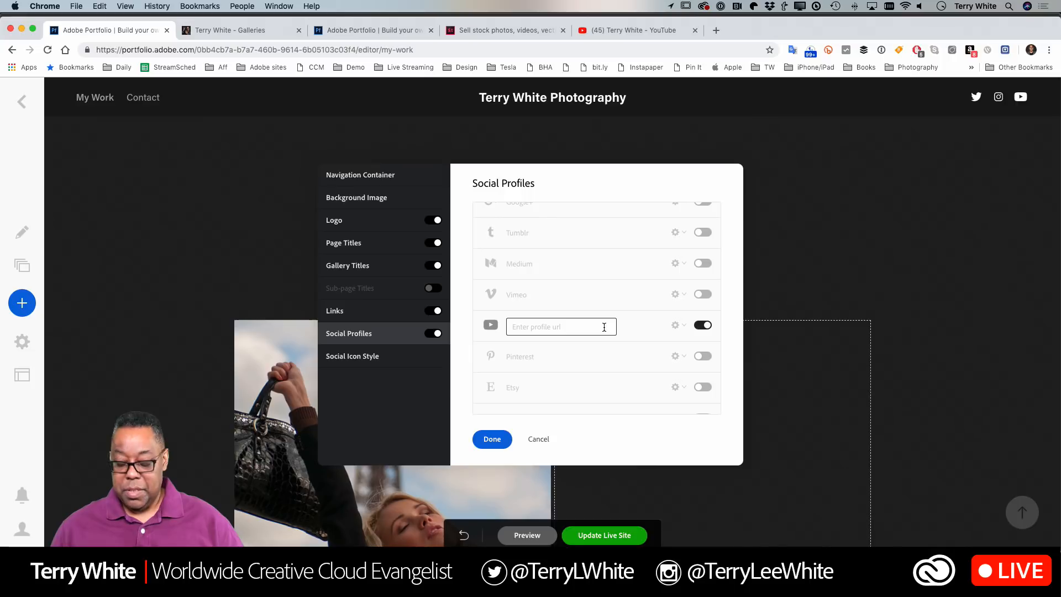
{"action": "key", "text": "super+v"}
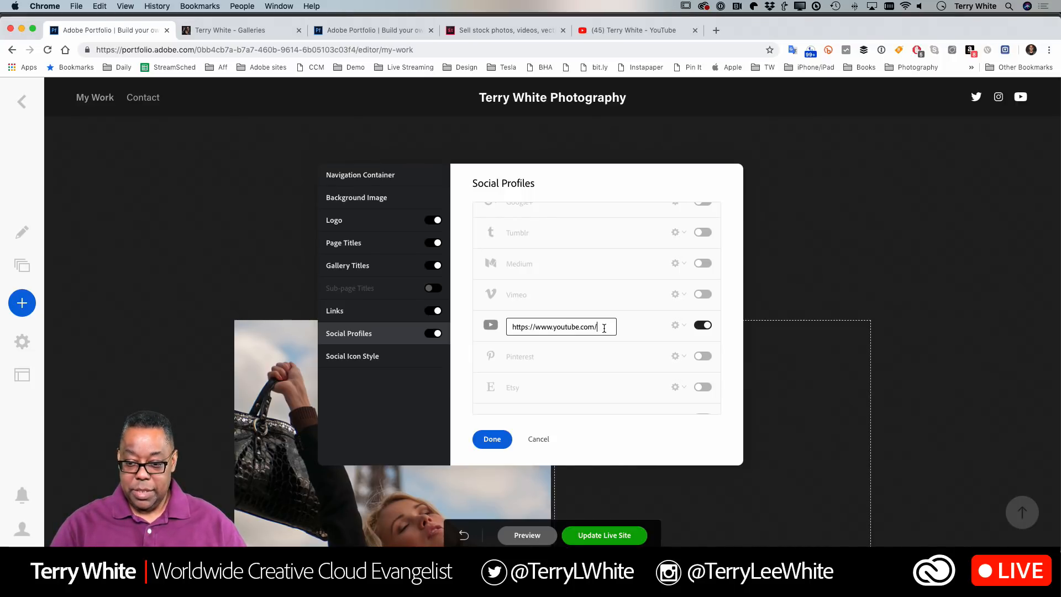
- Complete the YouTube profile URL with the owner's tech blog channel name and save the navigation customization
{"action": "type", "text": "rrywhite"}
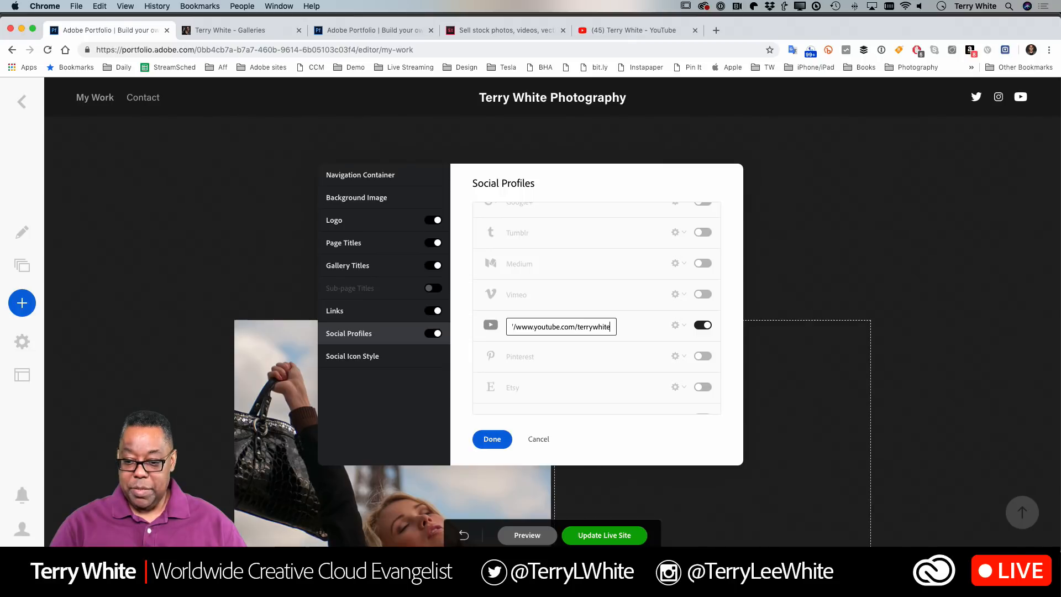
{"action": "type", "text": "mac"}
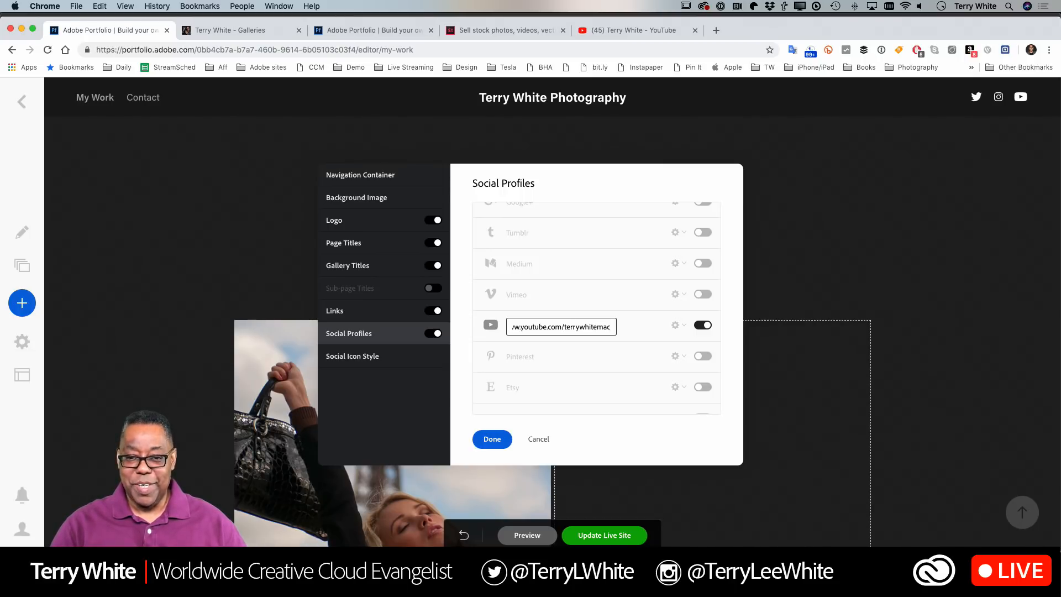
{"action": "key", "text": "BackSpace"}
{"action": "key", "text": "BackSpace"}
{"action": "key", "text": "BackSpace"}
{"action": "type", "text": "techblog"}
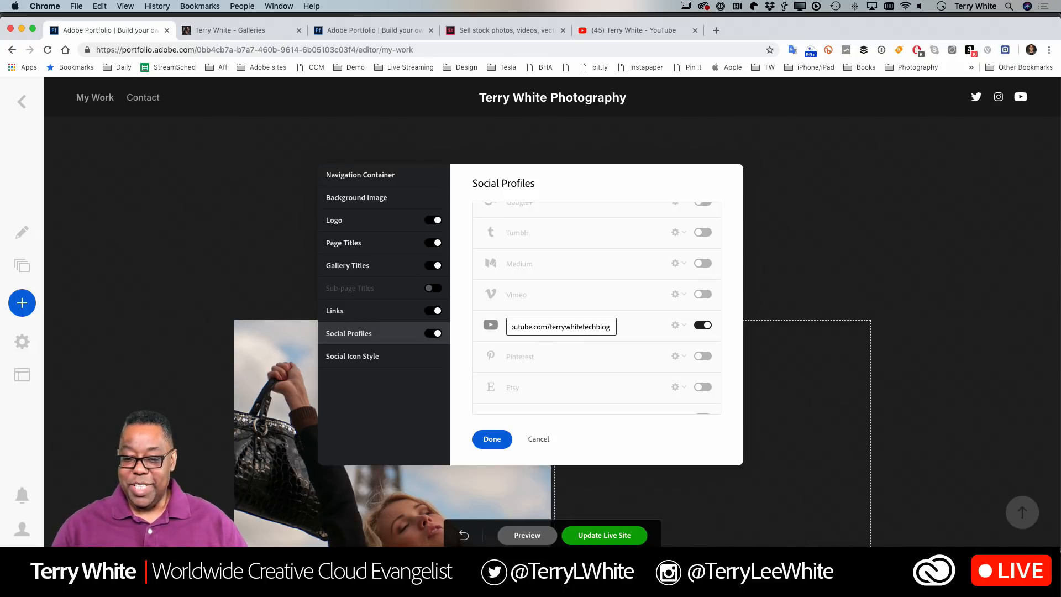
{"action": "key", "text": "Return"}
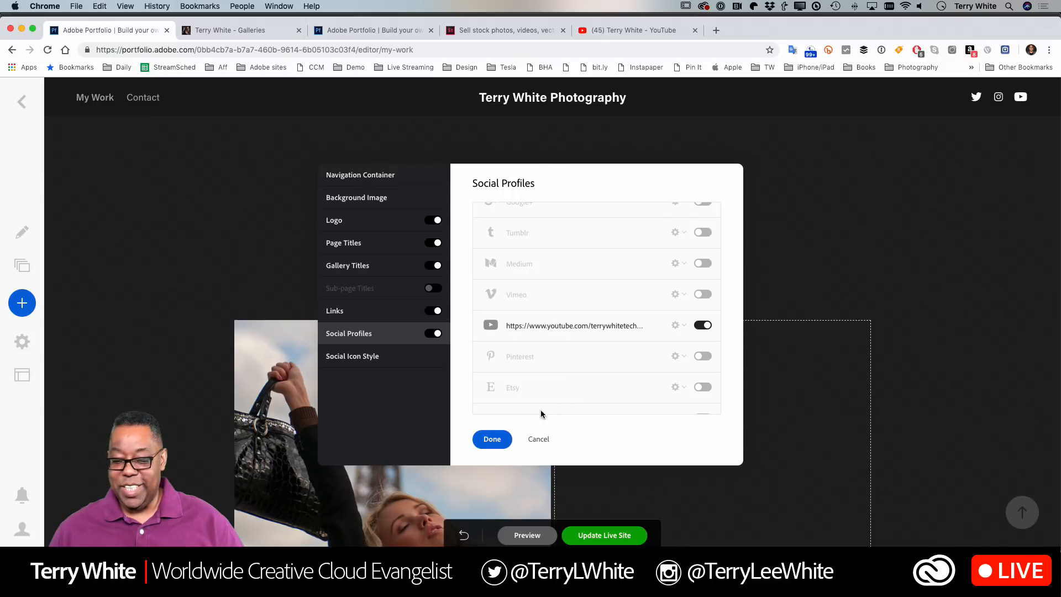
{"action": "left_click", "coordinate": [491, 439]}
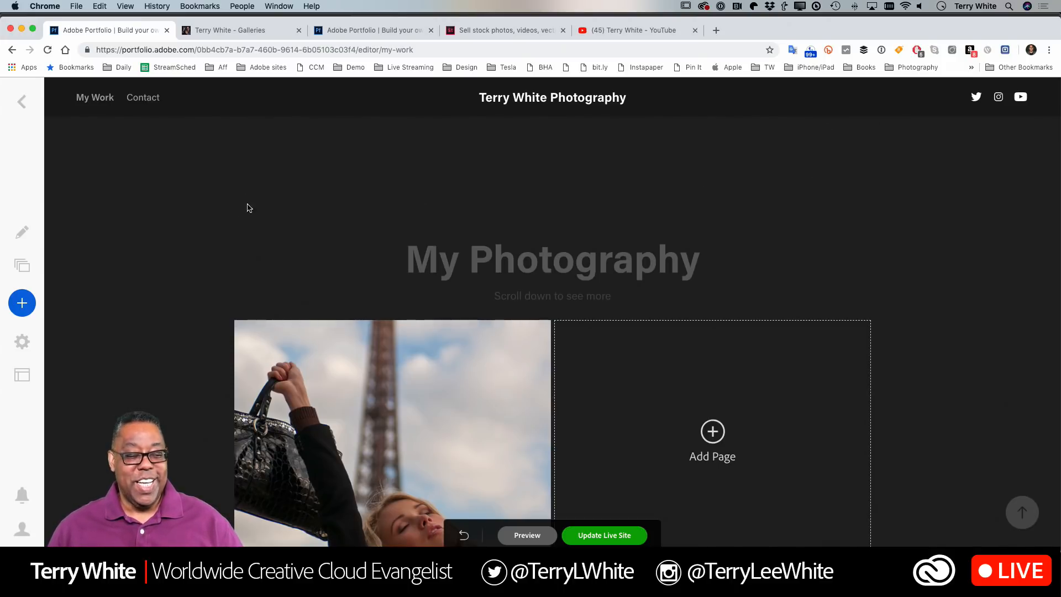
- Add a page to the My Work gallery by importing the Dehaze album from the Lightroom Demo folder
{"action": "scroll", "coordinate": [244, 209], "scroll_direction": "down", "scroll_amount": 3}
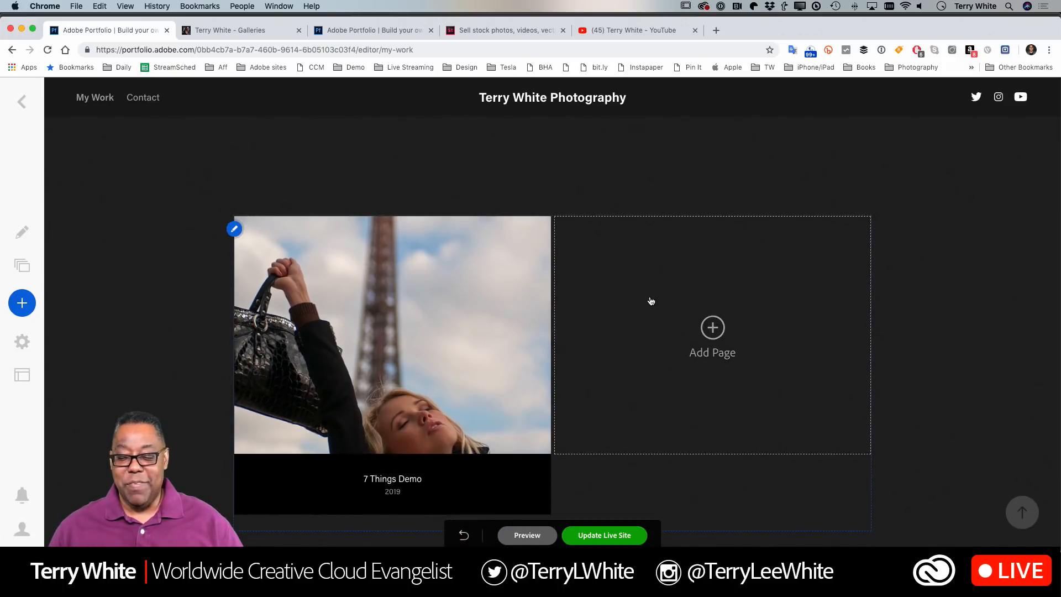
{"action": "left_click", "coordinate": [708, 329]}
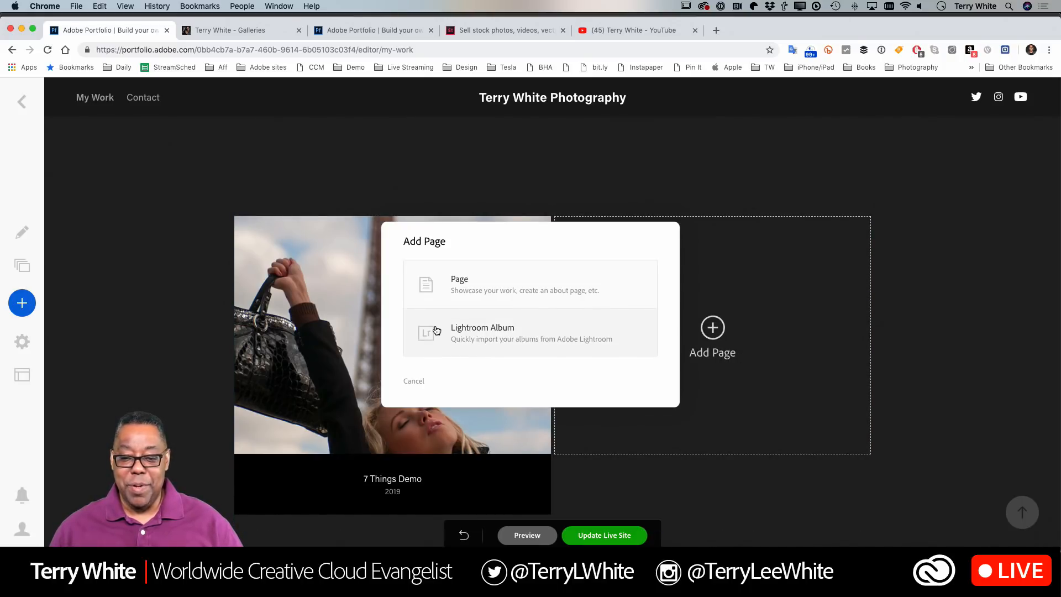
{"action": "left_click", "coordinate": [490, 339]}
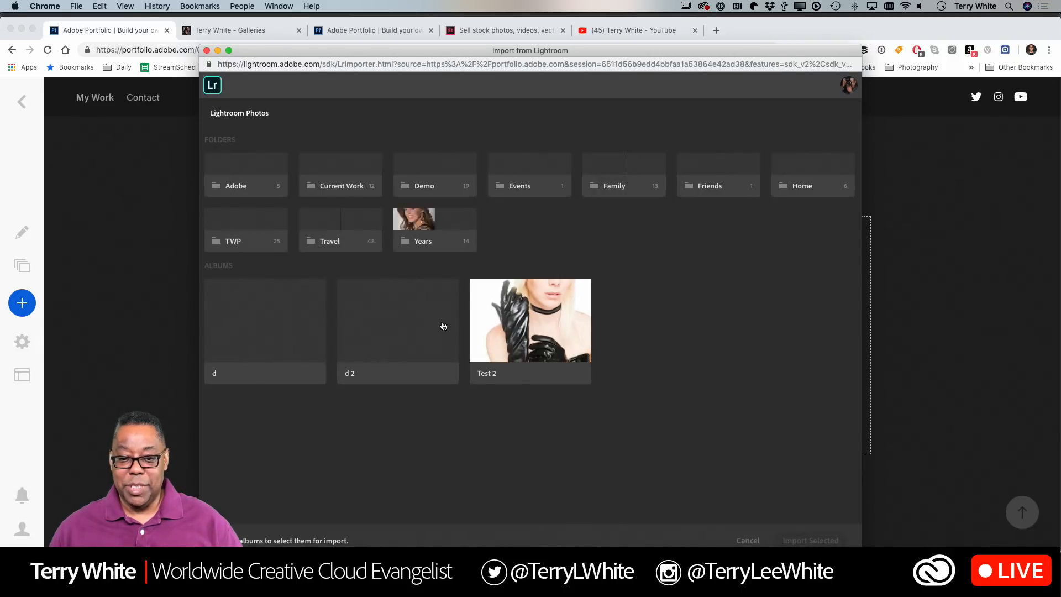
{"action": "left_click", "coordinate": [450, 182]}
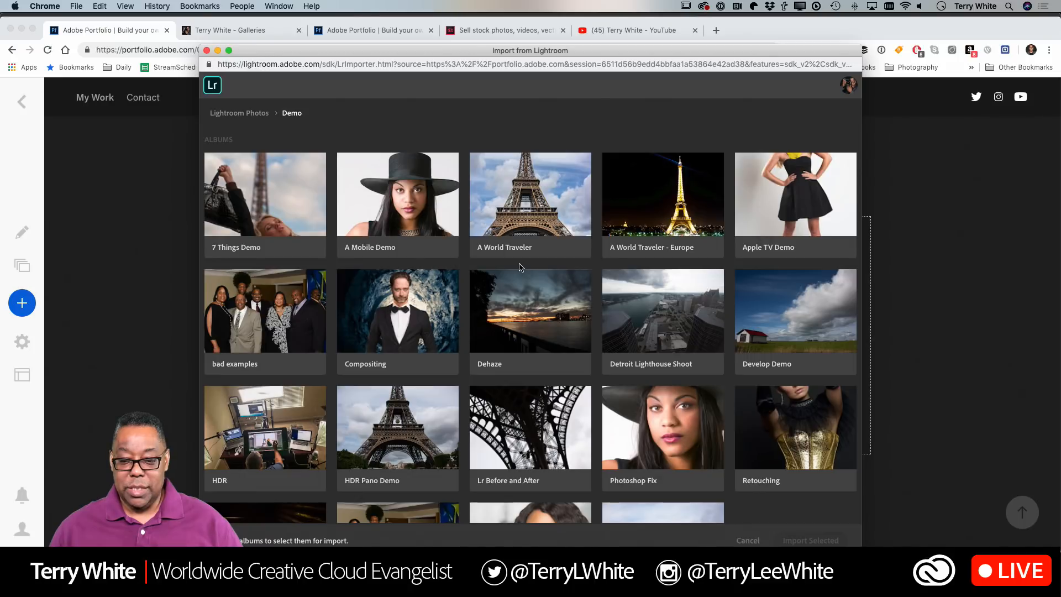
{"action": "left_click", "coordinate": [519, 317]}
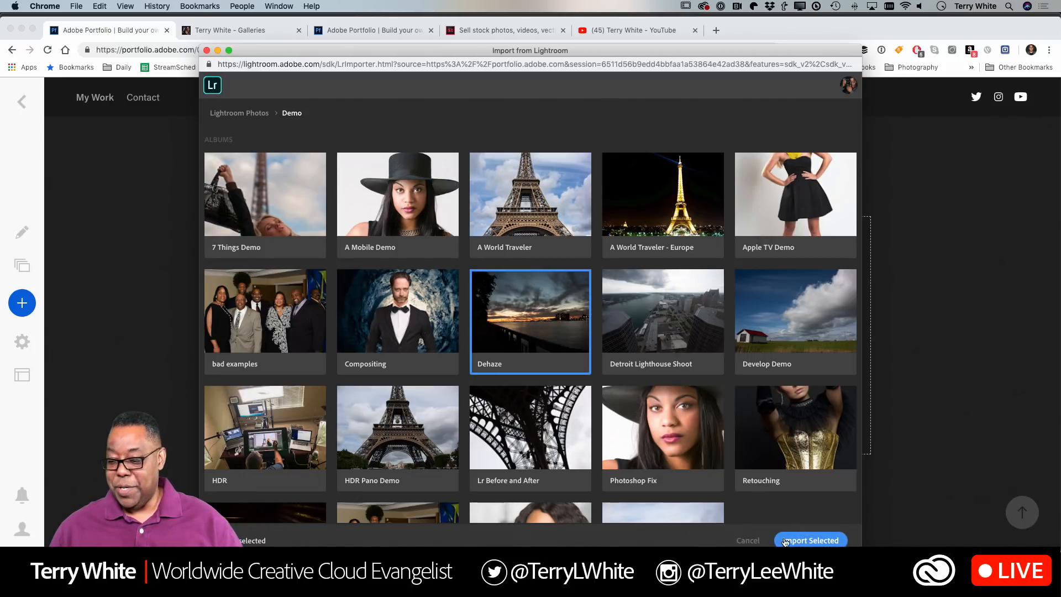
{"action": "key", "text": "Return"}
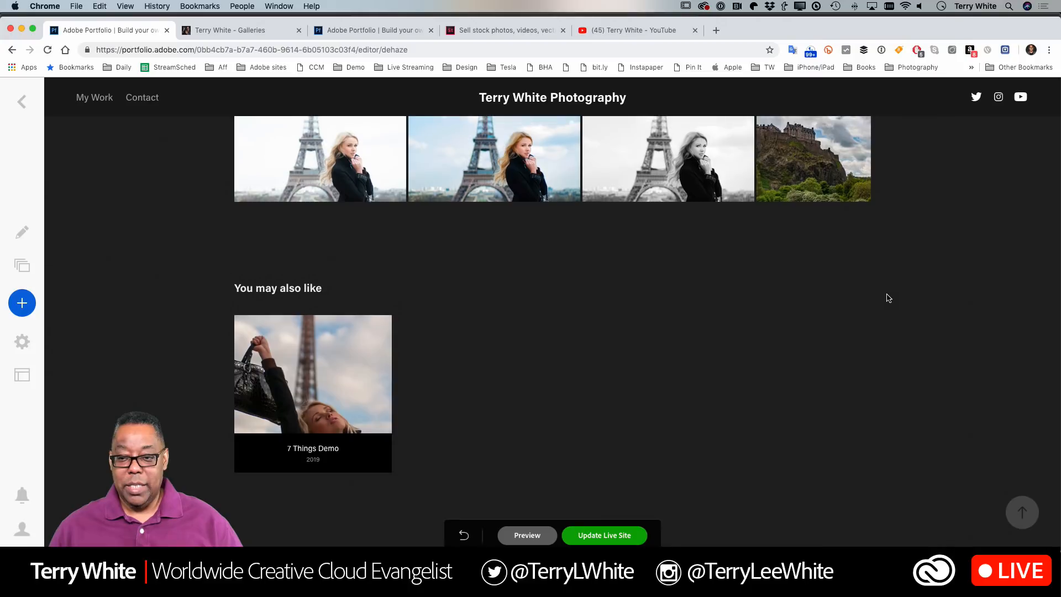
- Review the imported Dehaze page, then return to My Work and check the page covers in the gallery
{"action": "scroll", "coordinate": [888, 298], "scroll_direction": "down", "scroll_amount": 5}
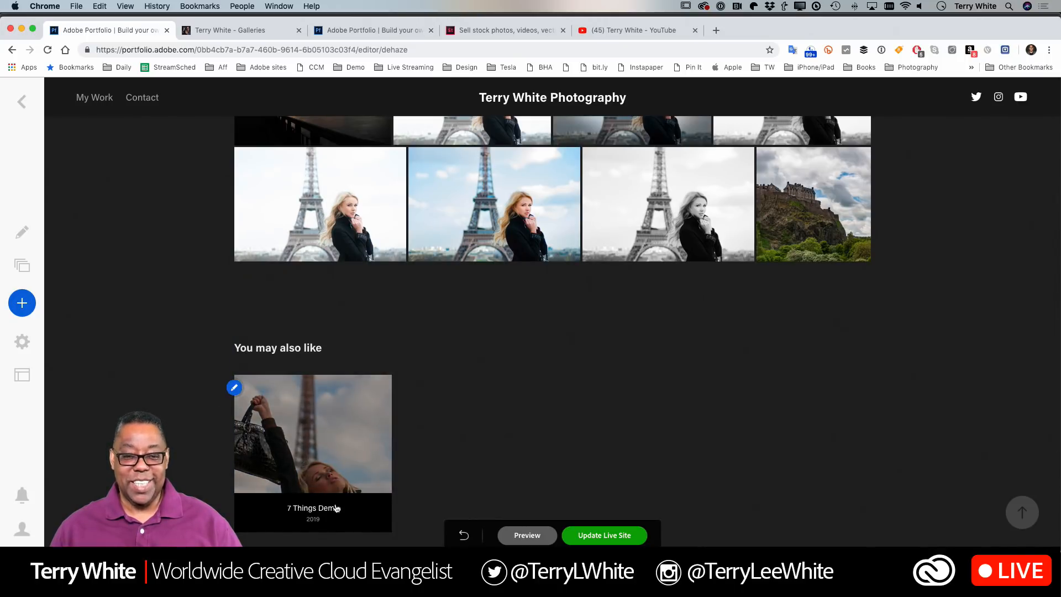
{"action": "scroll", "coordinate": [101, 168], "scroll_direction": "up", "scroll_amount": 4}
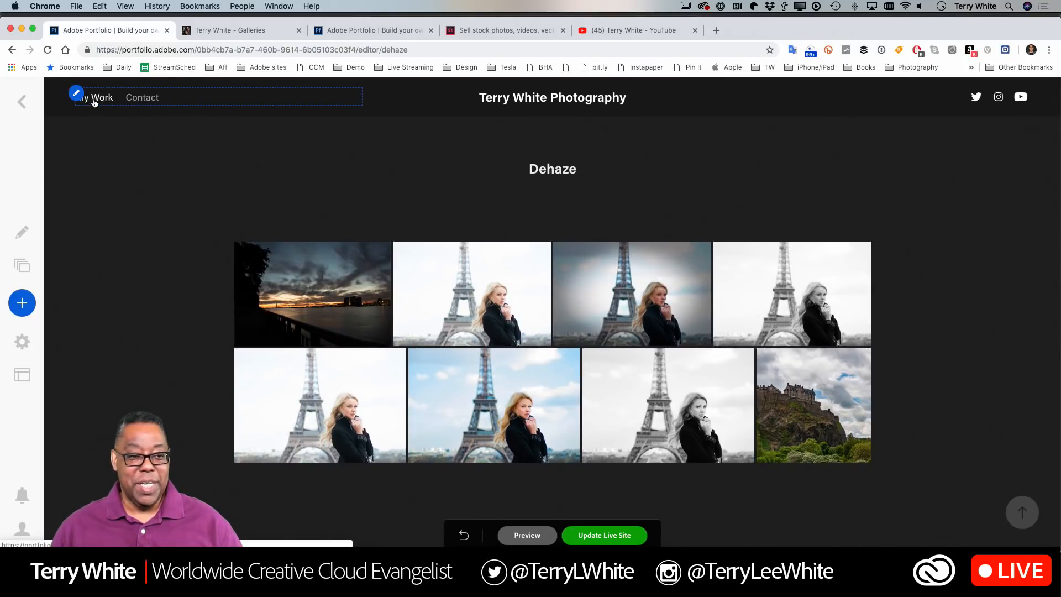
{"action": "left_click", "coordinate": [93, 102]}
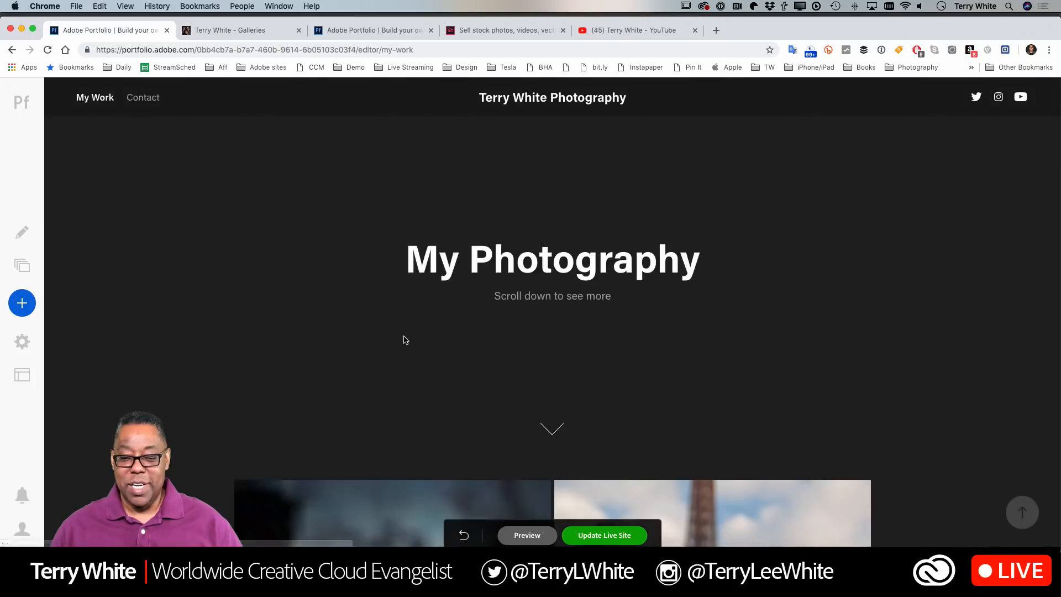
{"action": "scroll", "coordinate": [800, 349], "scroll_direction": "down", "scroll_amount": 8}
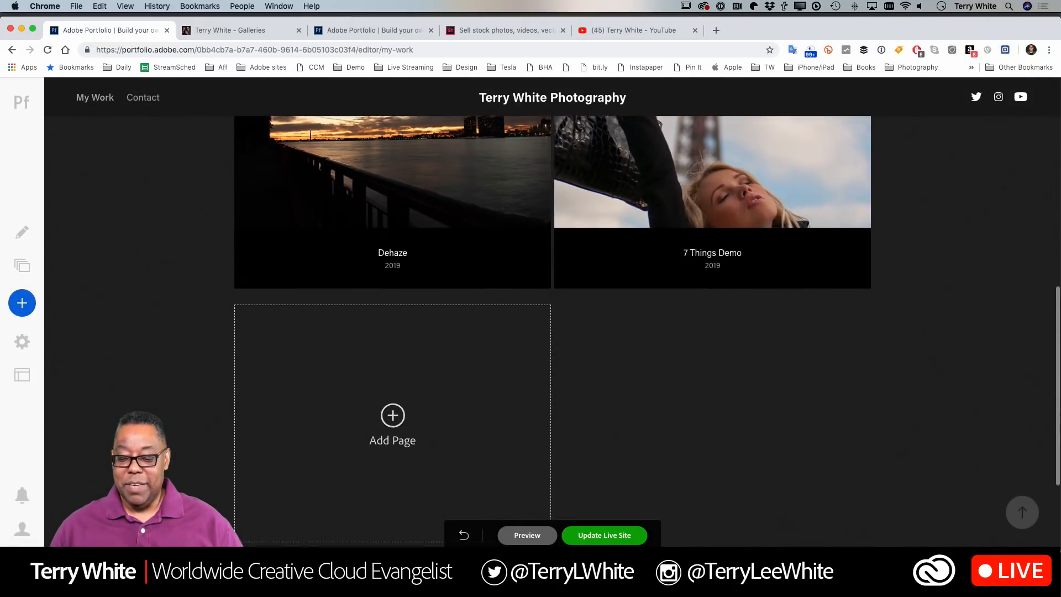
- Publish the latest changes to the live site and decline sharing the Dehaze project to Behance
{"action": "left_click", "coordinate": [603, 535]}
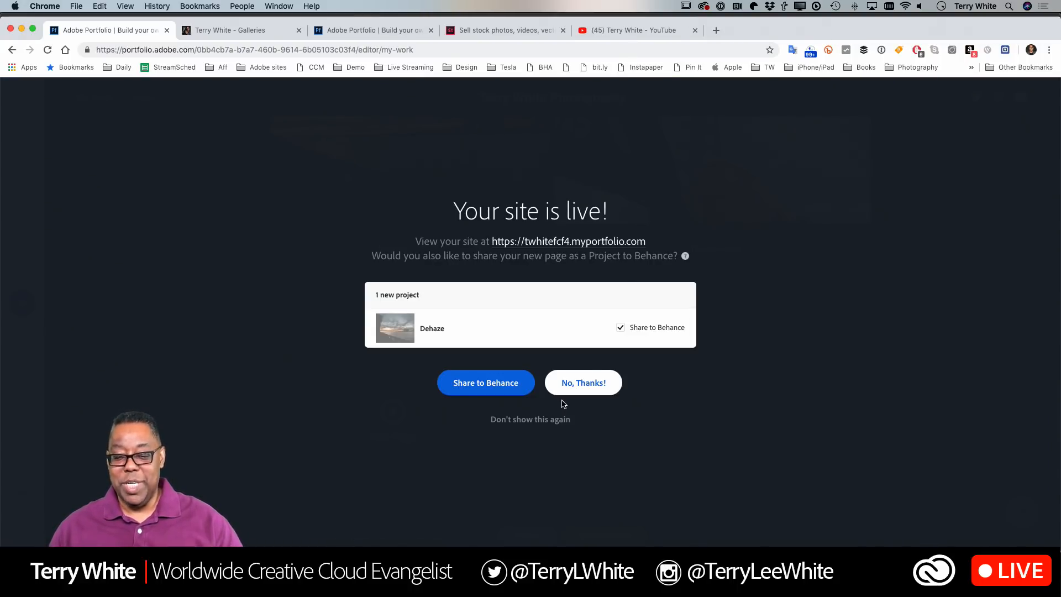
{"action": "left_click", "coordinate": [550, 389]}
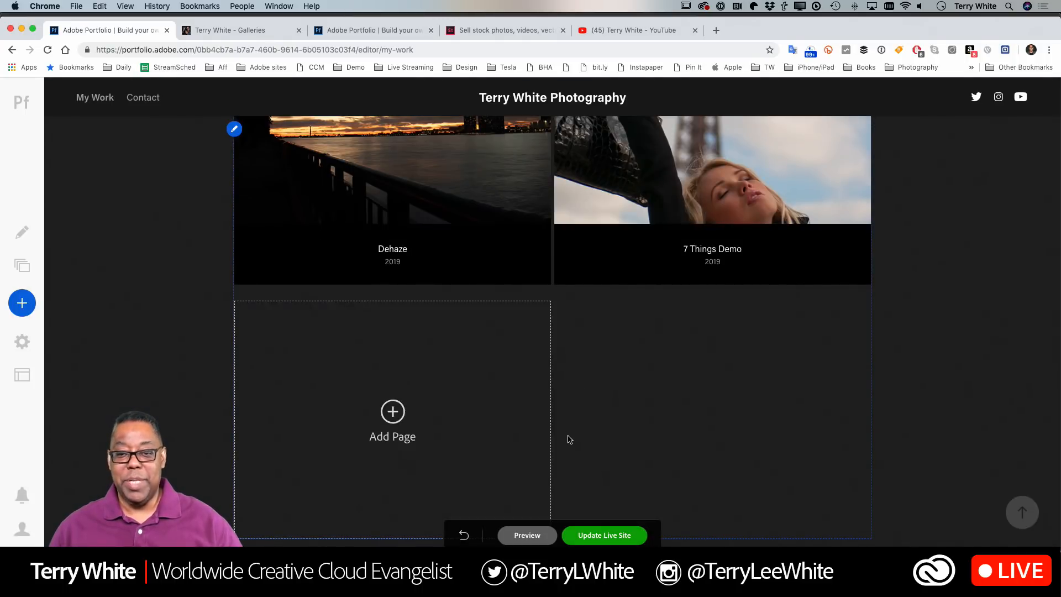
{"action": "scroll", "coordinate": [569, 440], "scroll_direction": "up", "scroll_amount": 5}
{"action": "scroll", "coordinate": [569, 439], "scroll_direction": "up", "scroll_amount": 3}
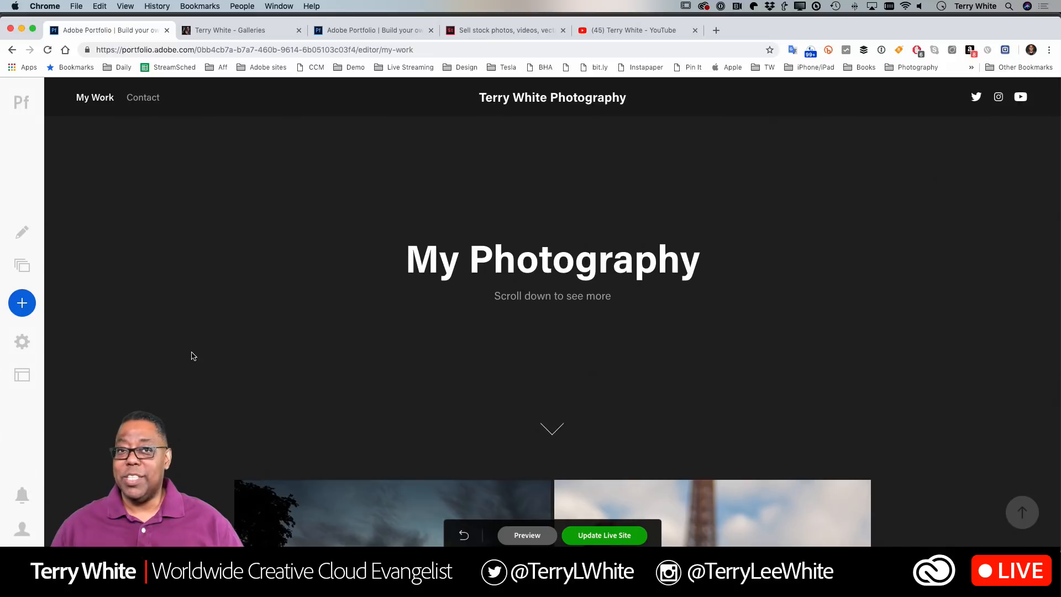
- In the site settings, change the Portfolio sub-domain to the owner's full name, apply it and save the settings
{"action": "left_click", "coordinate": [22, 343]}
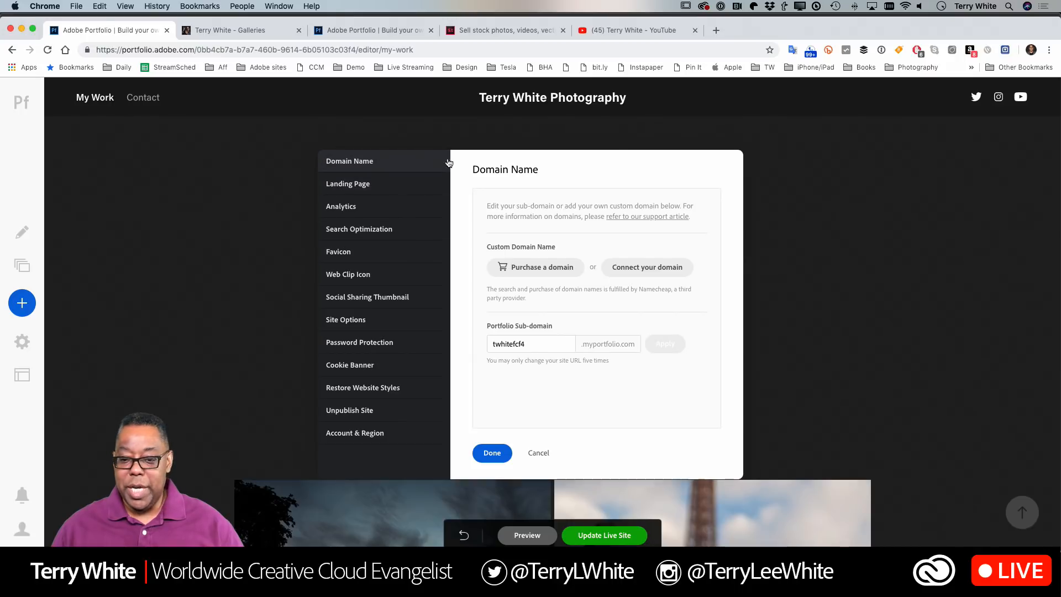
{"action": "left_click_drag", "start_coordinate": [552, 348], "coordinate": [446, 352]}
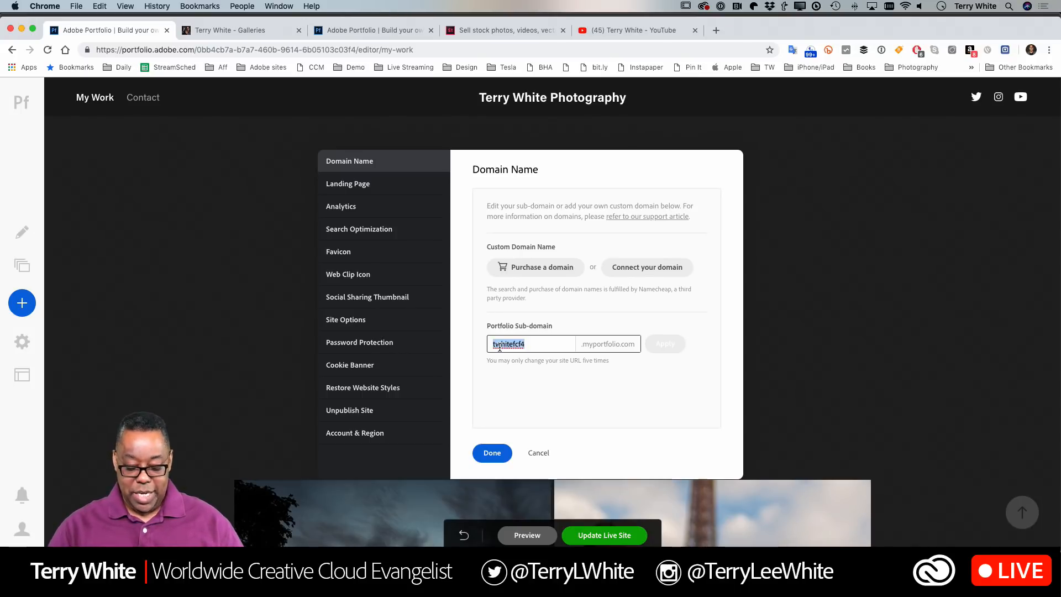
{"action": "type", "text": "terry"}
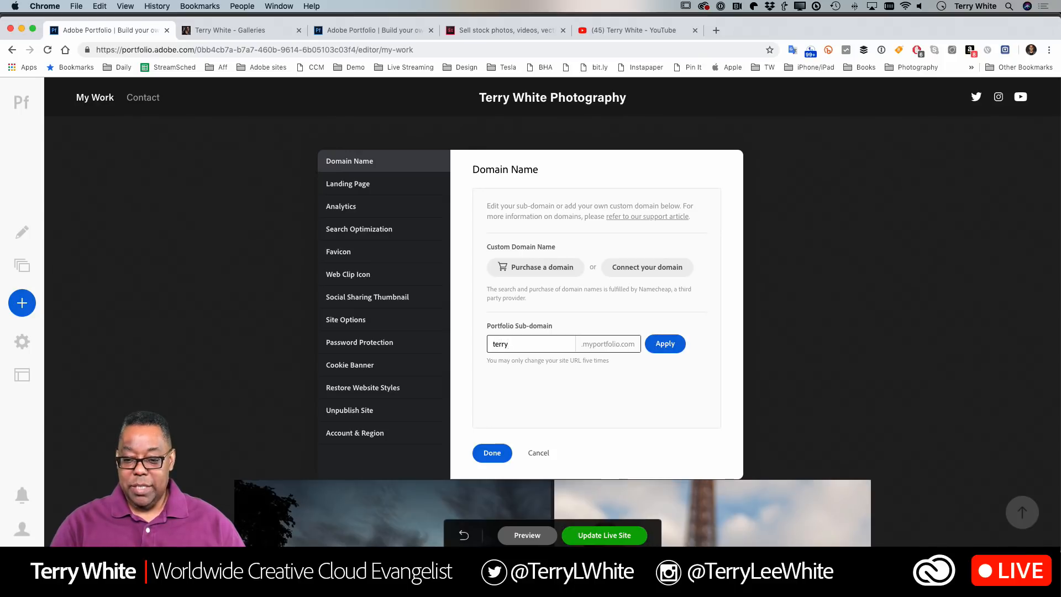
{"action": "type", "text": "leewhite"}
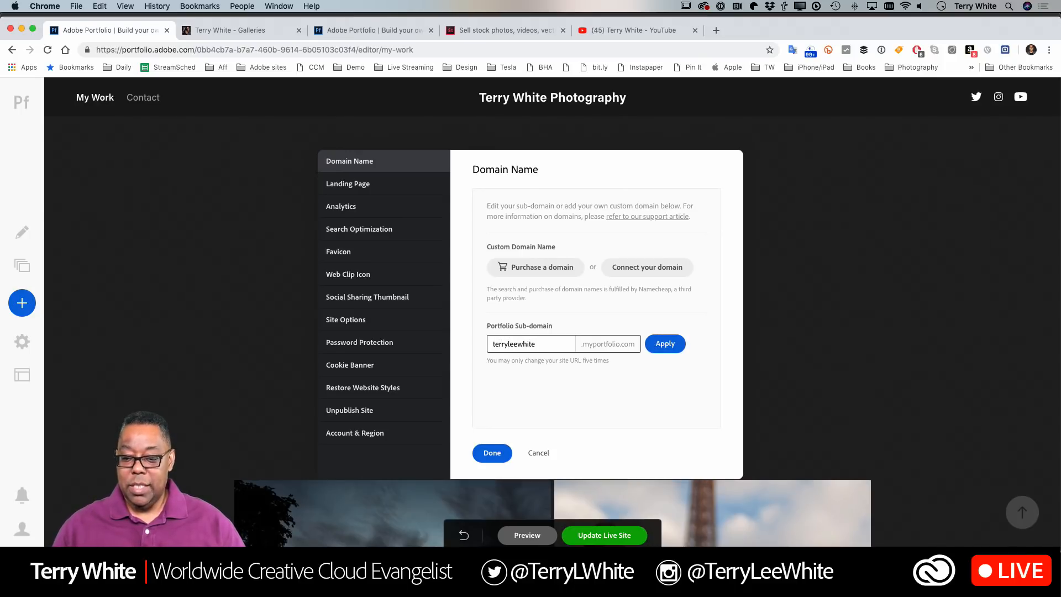
{"action": "left_click", "coordinate": [665, 344]}
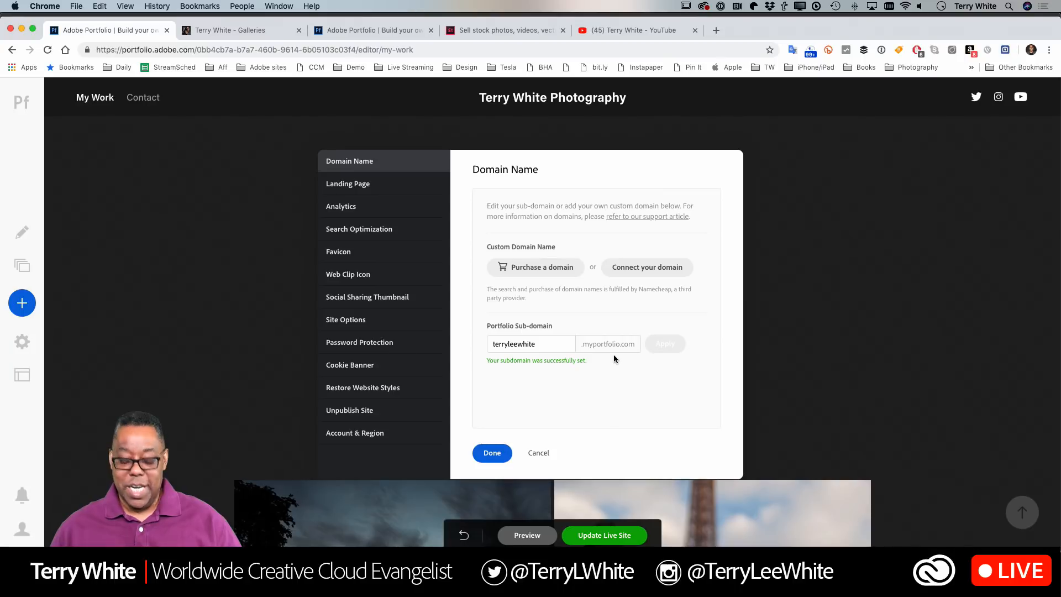
{"action": "key", "text": "super+n"}
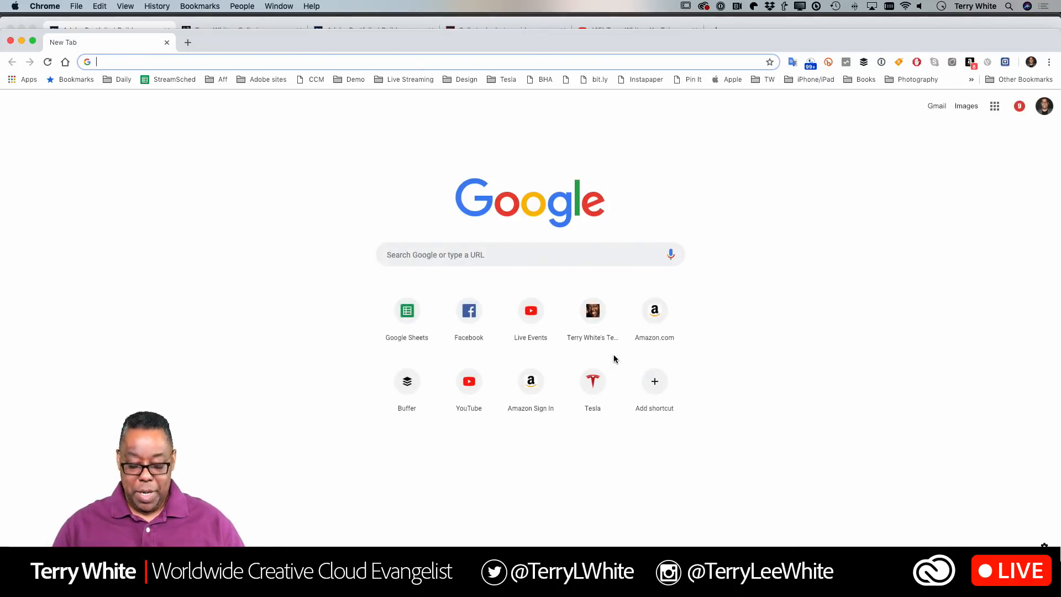
{"action": "key", "text": "super+w"}
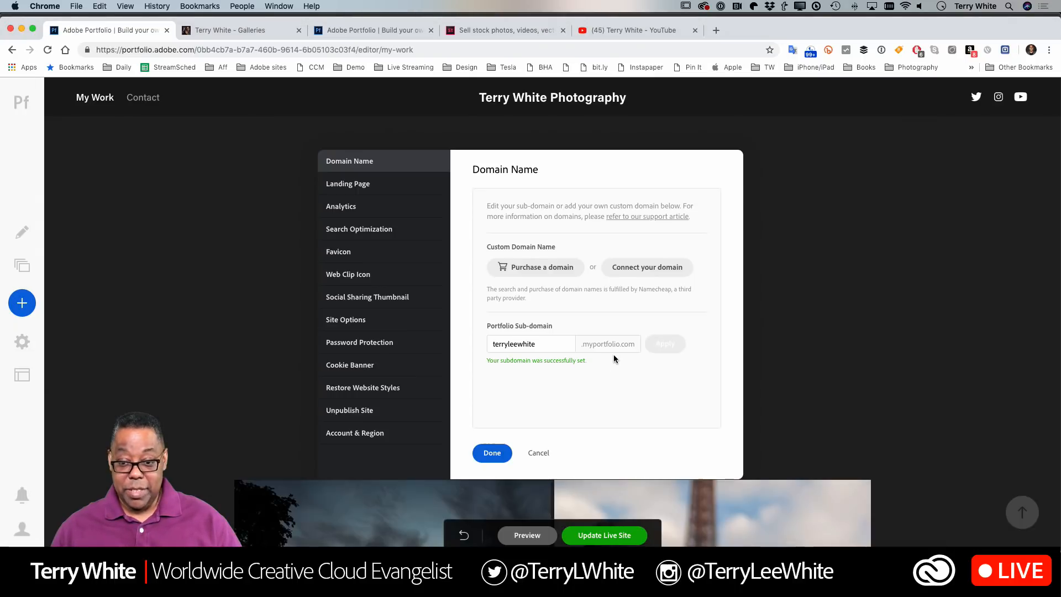
{"action": "left_click", "coordinate": [498, 453]}
- Update the live site, view it at its new address and return to the portfolio editor
{"action": "left_click", "coordinate": [592, 536]}
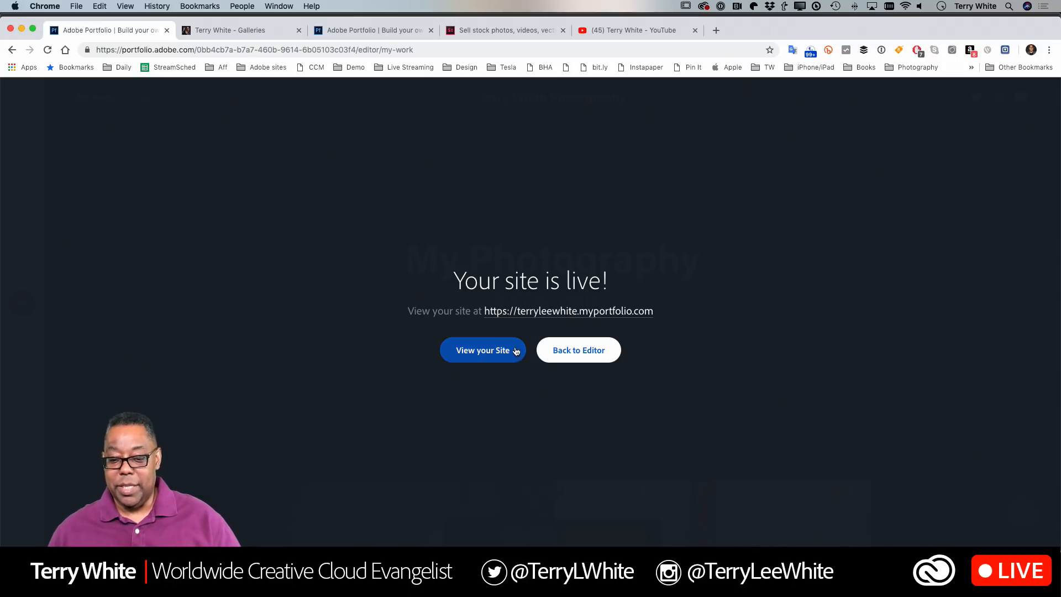
{"action": "left_click", "coordinate": [503, 354]}
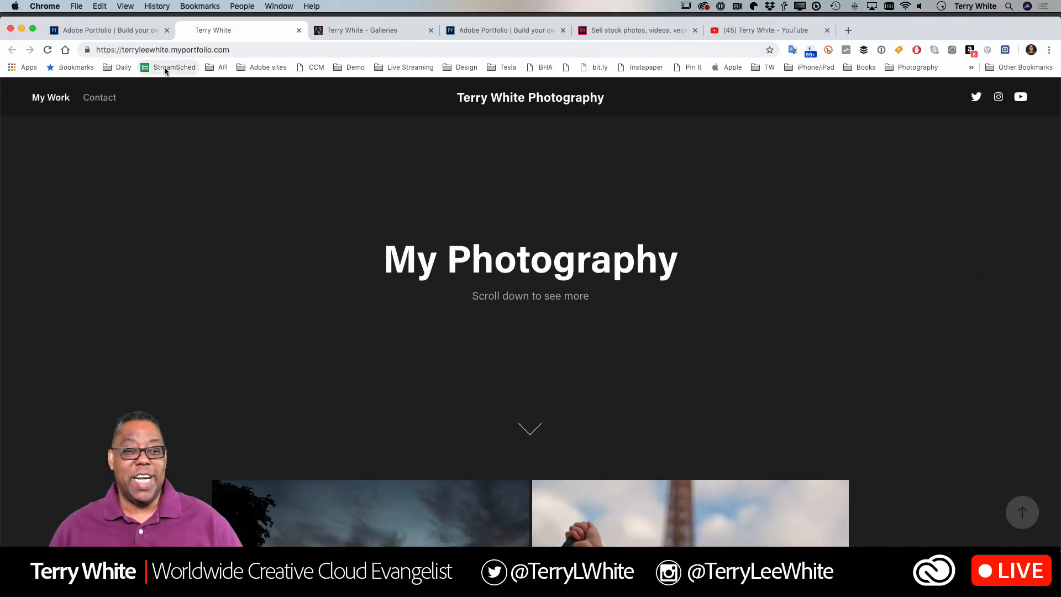
{"action": "left_click", "coordinate": [126, 31]}
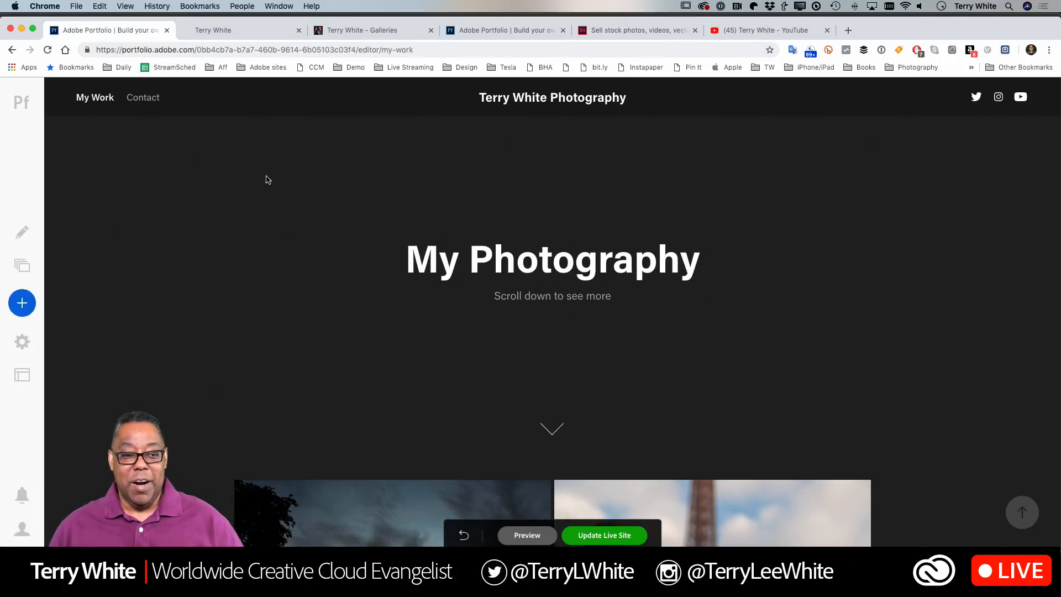
- Search for a purchasable .com domain combining the owner's first name with "awesomephotography", then close the search without buying
{"action": "left_click", "coordinate": [23, 342]}
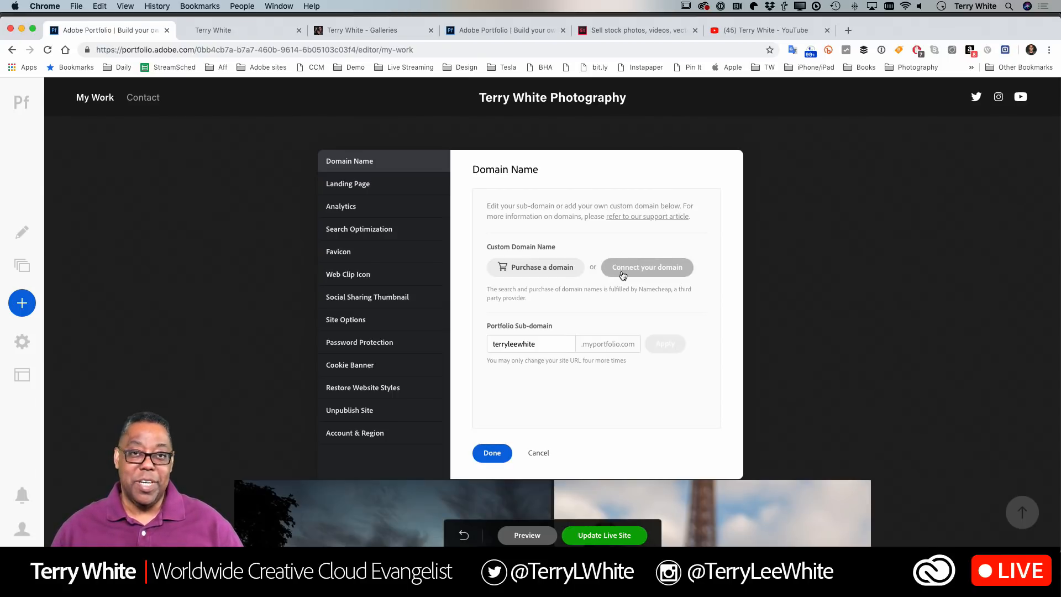
{"action": "left_click", "coordinate": [558, 276]}
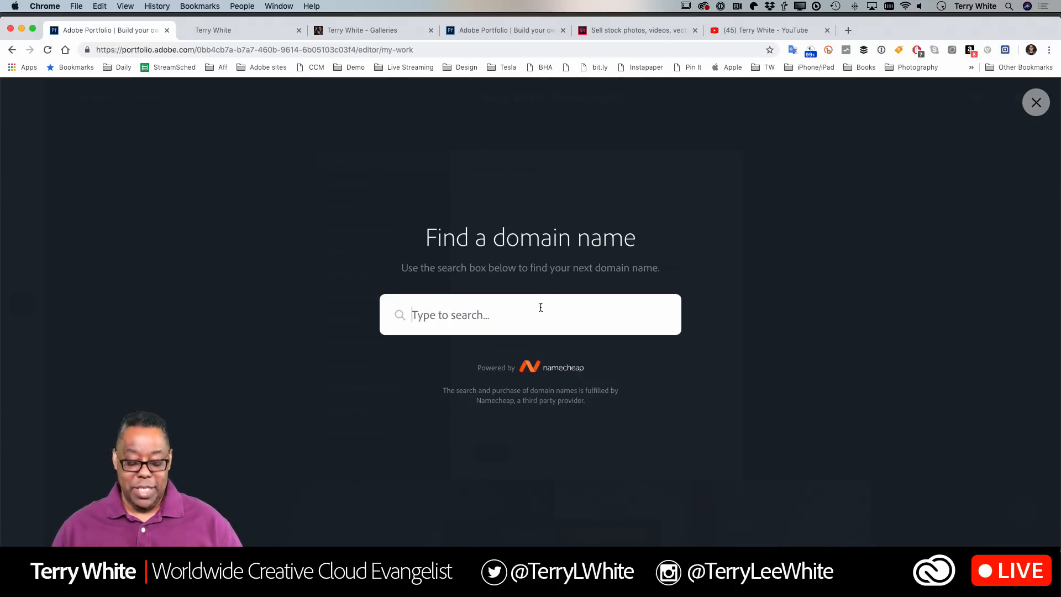
{"action": "type", "text": "terry"}
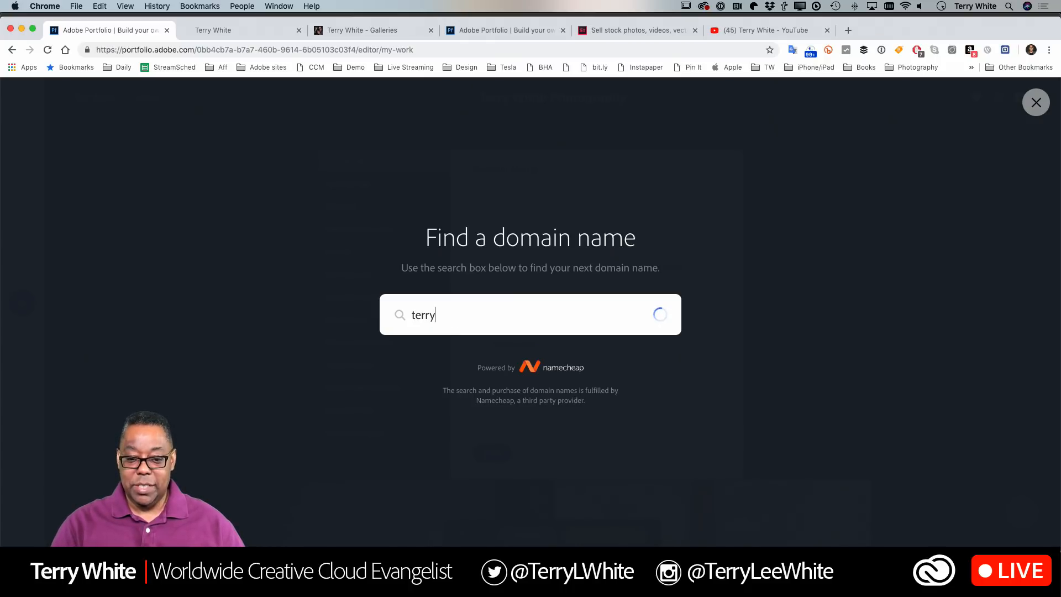
{"action": "type", "text": "sawes"}
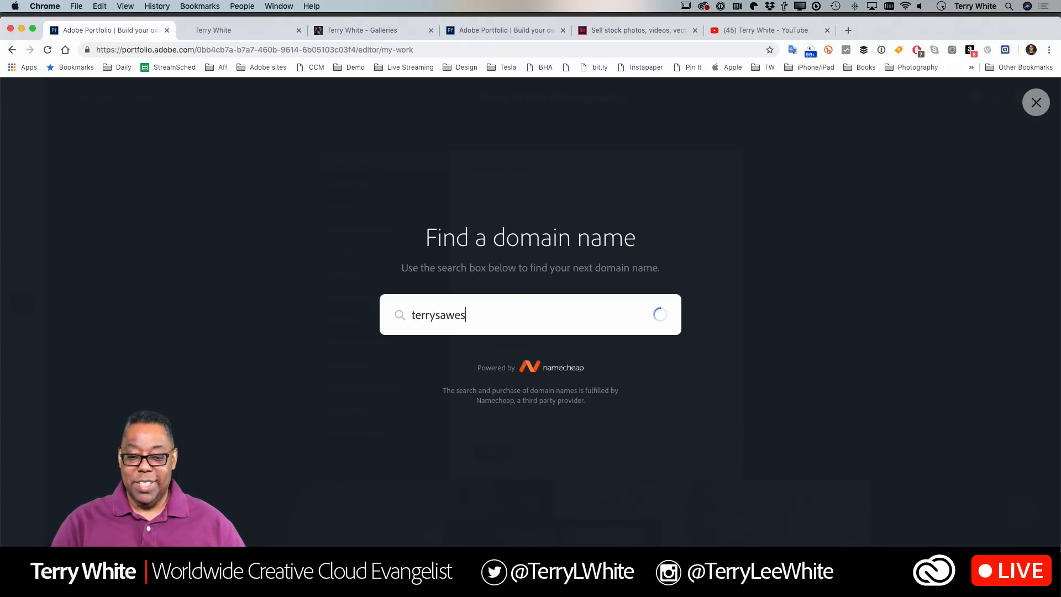
{"action": "type", "text": "omephot"}
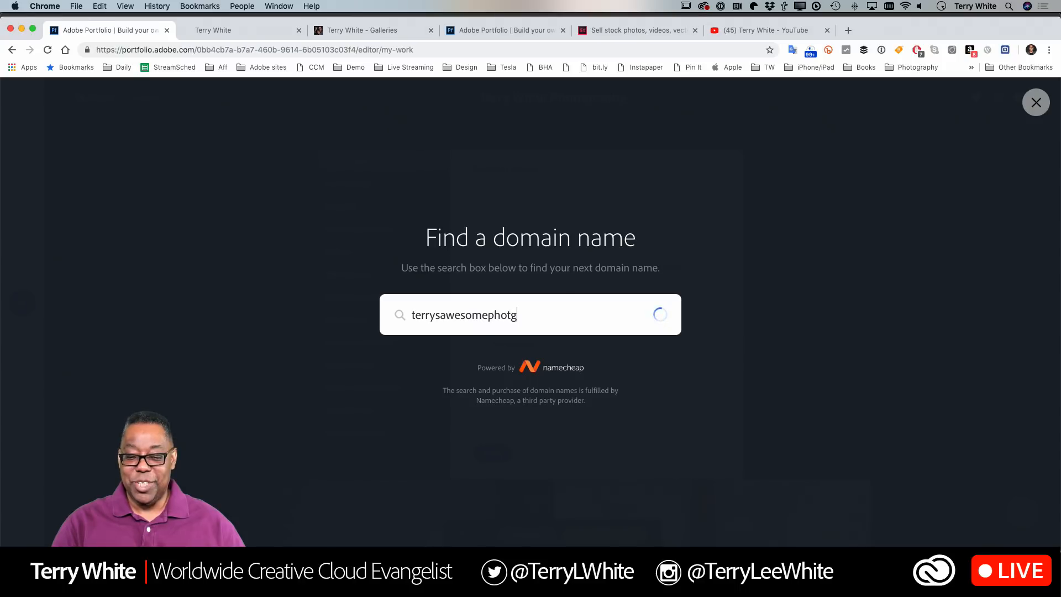
{"action": "type", "text": "ography.com"}
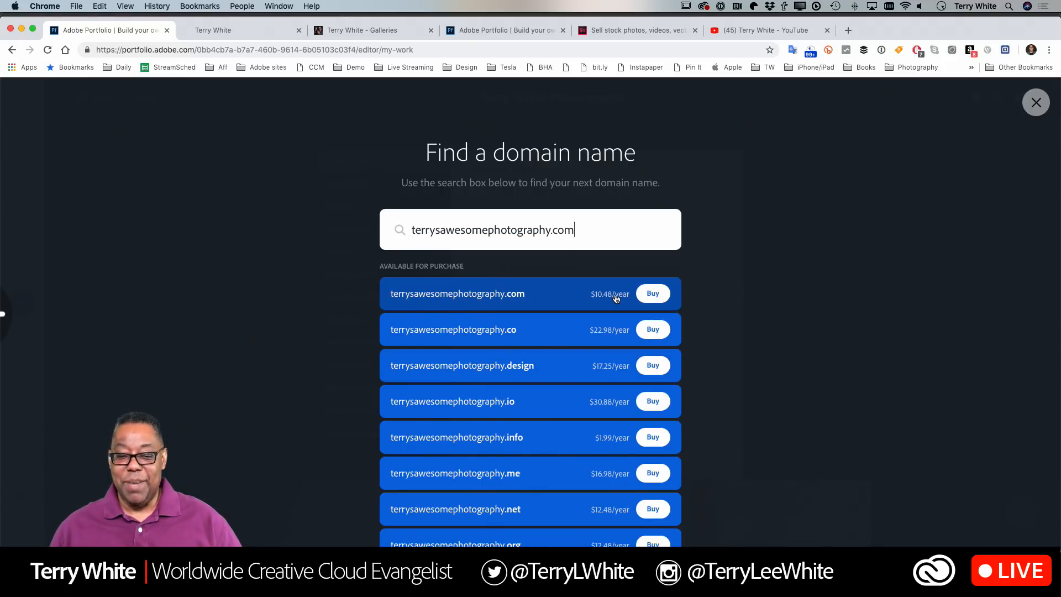
{"action": "type", "text": "d"}
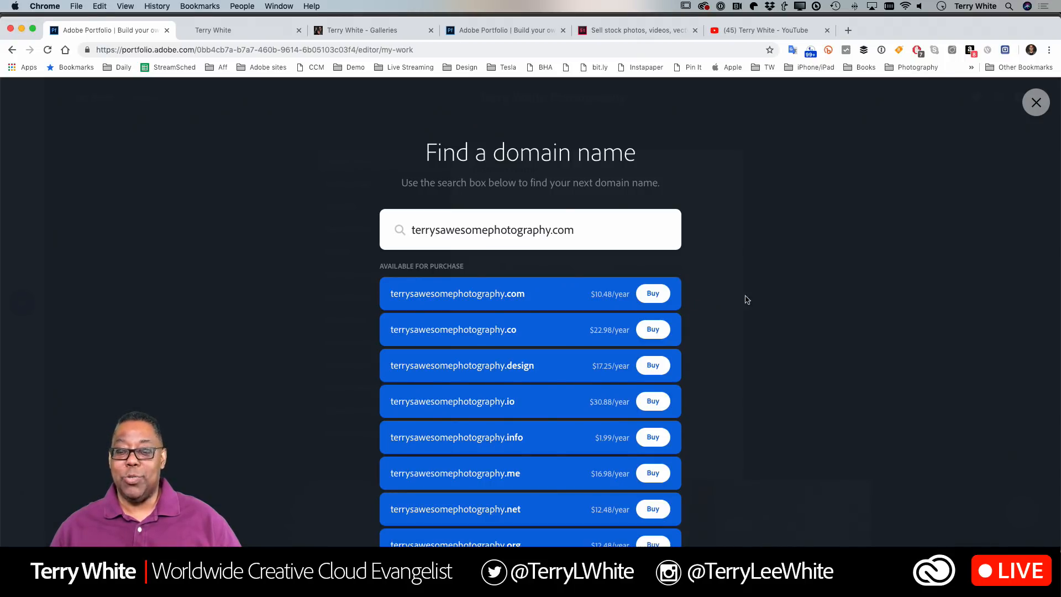
{"action": "left_click", "coordinate": [1042, 107]}
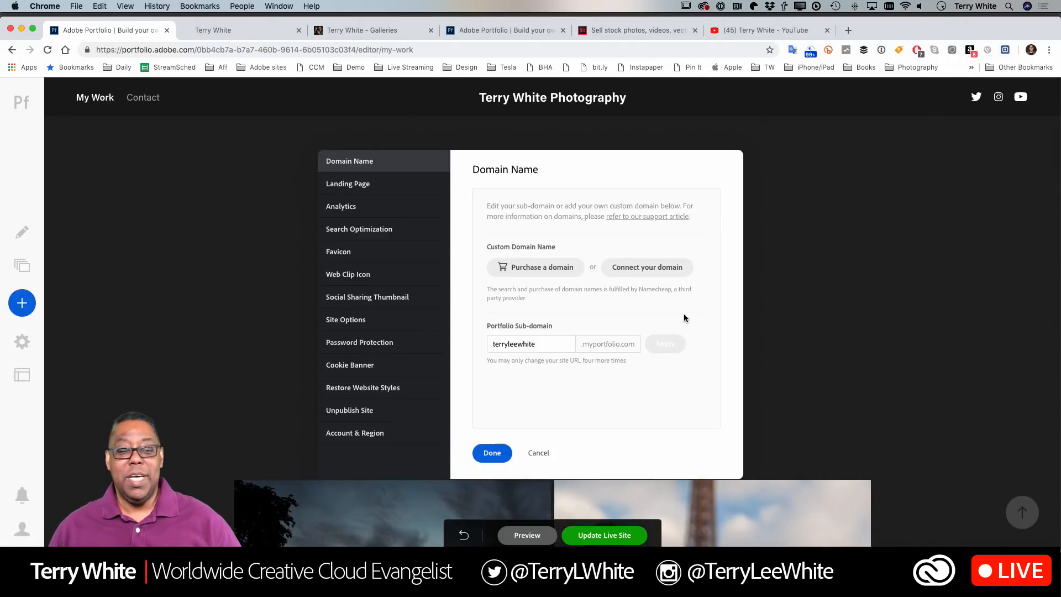
- Review the Password Protection, Social Sharing Thumbnail, Web Clip Icon and Analytics settings, then close the site settings
{"action": "left_click", "coordinate": [378, 343]}
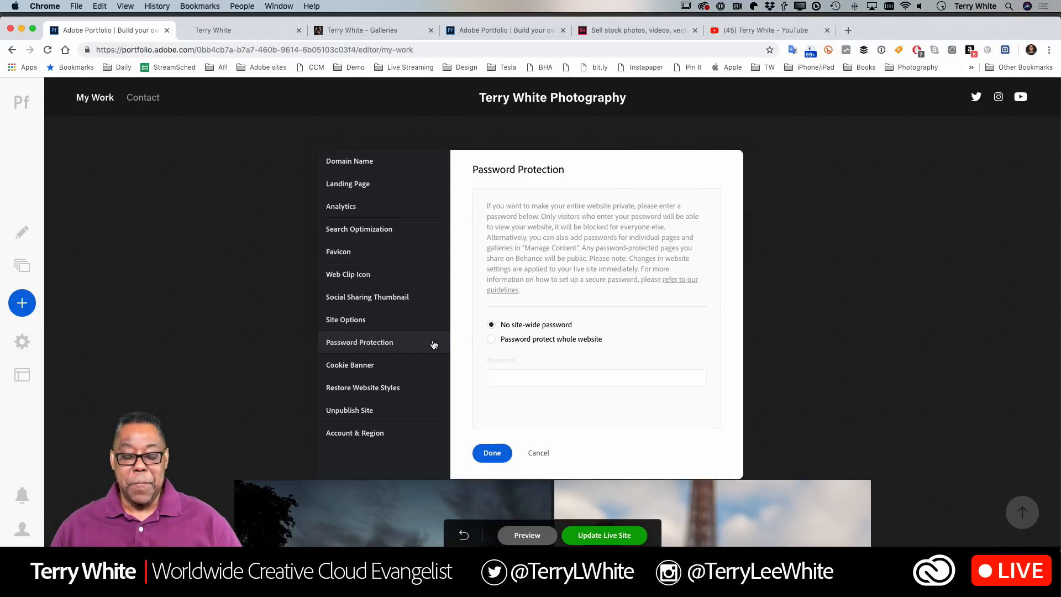
{"action": "left_click", "coordinate": [392, 299]}
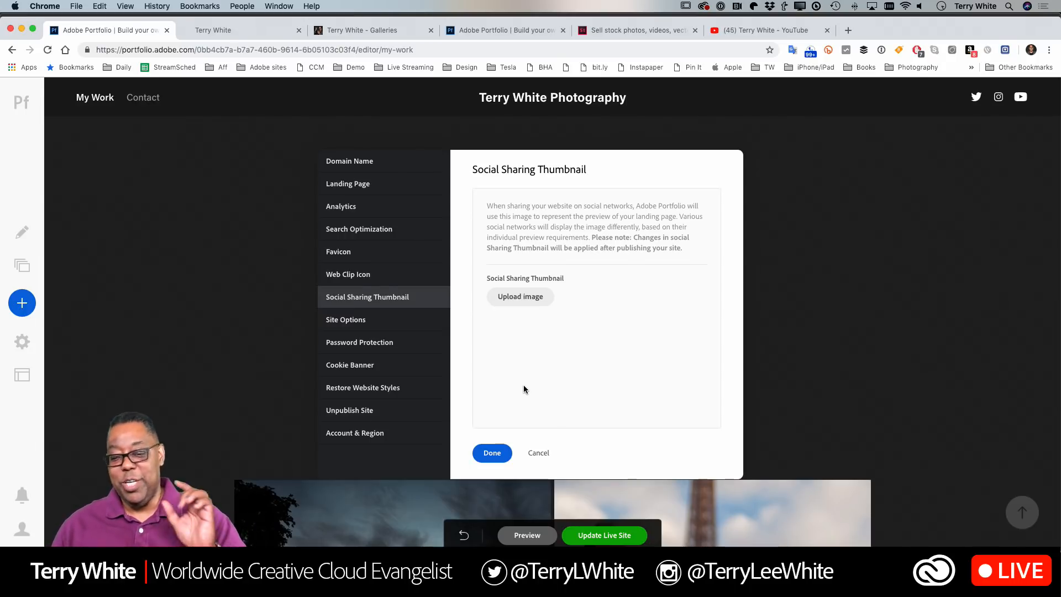
{"action": "left_click", "coordinate": [369, 277]}
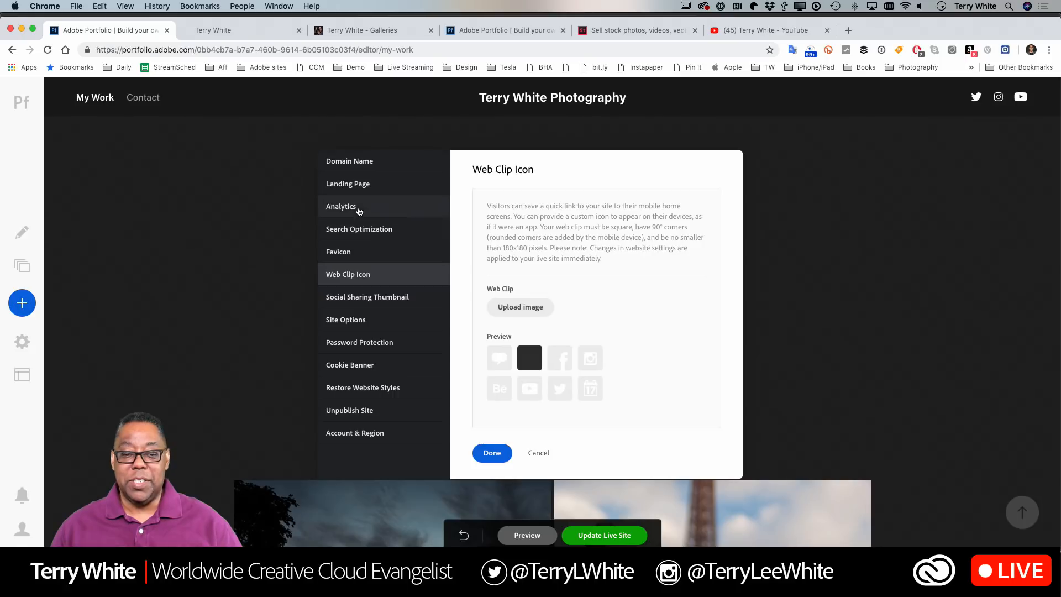
{"action": "left_click", "coordinate": [358, 207]}
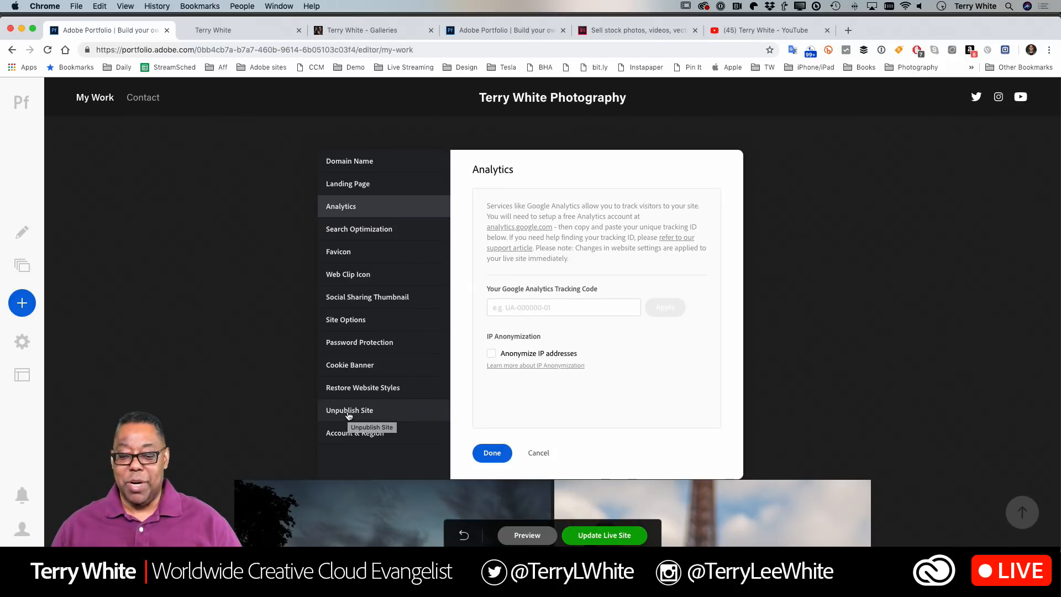
{"action": "left_click", "coordinate": [503, 454]}
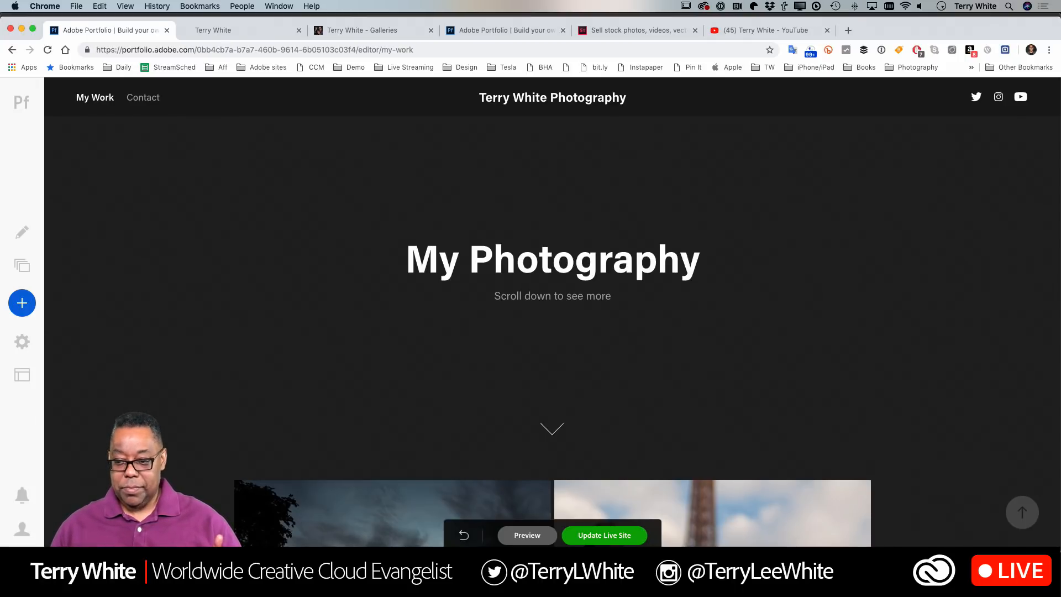
- Open the 7 Things Demo page from the My Work gallery and look through its photo grid
{"action": "scroll", "coordinate": [853, 312], "scroll_direction": "down", "scroll_amount": 2}
{"action": "scroll", "coordinate": [854, 312], "scroll_direction": "down", "scroll_amount": 4}
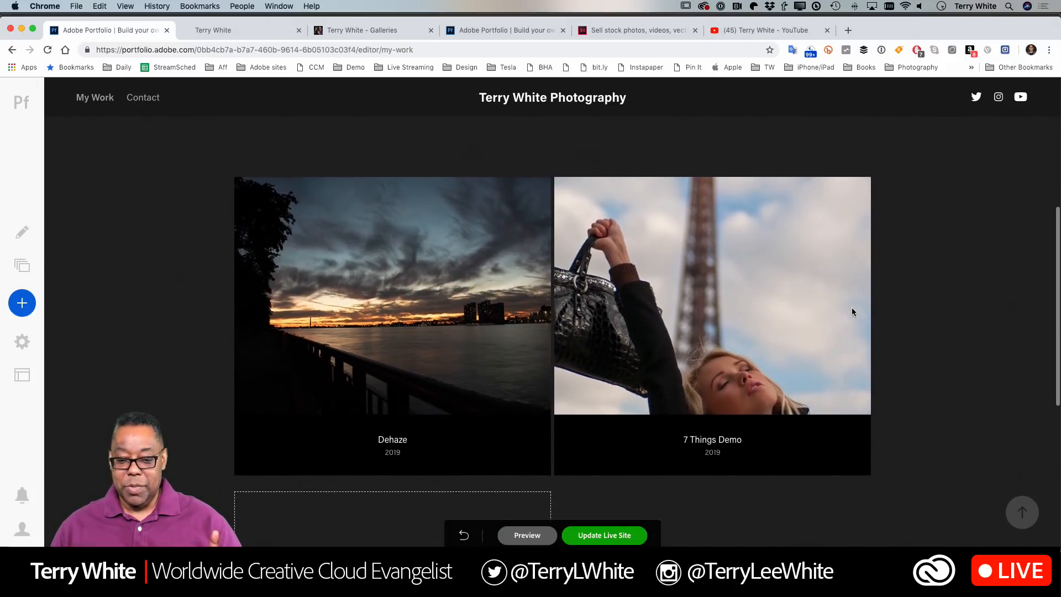
{"action": "left_click", "coordinate": [699, 310]}
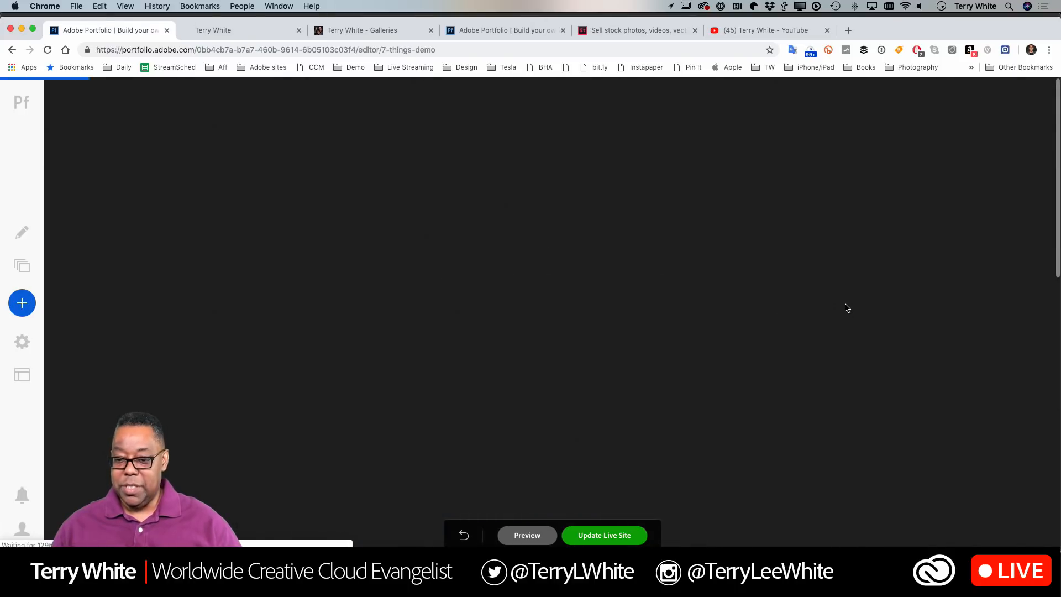
{"action": "scroll", "coordinate": [847, 307], "scroll_direction": "down", "scroll_amount": 3}
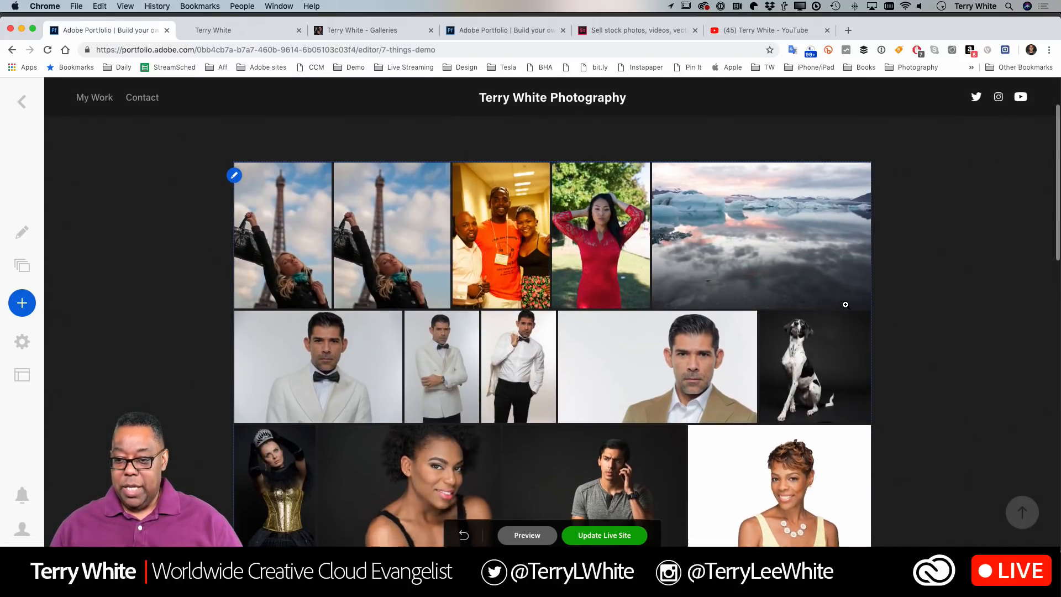
{"action": "scroll", "coordinate": [846, 306], "scroll_direction": "down", "scroll_amount": 3}
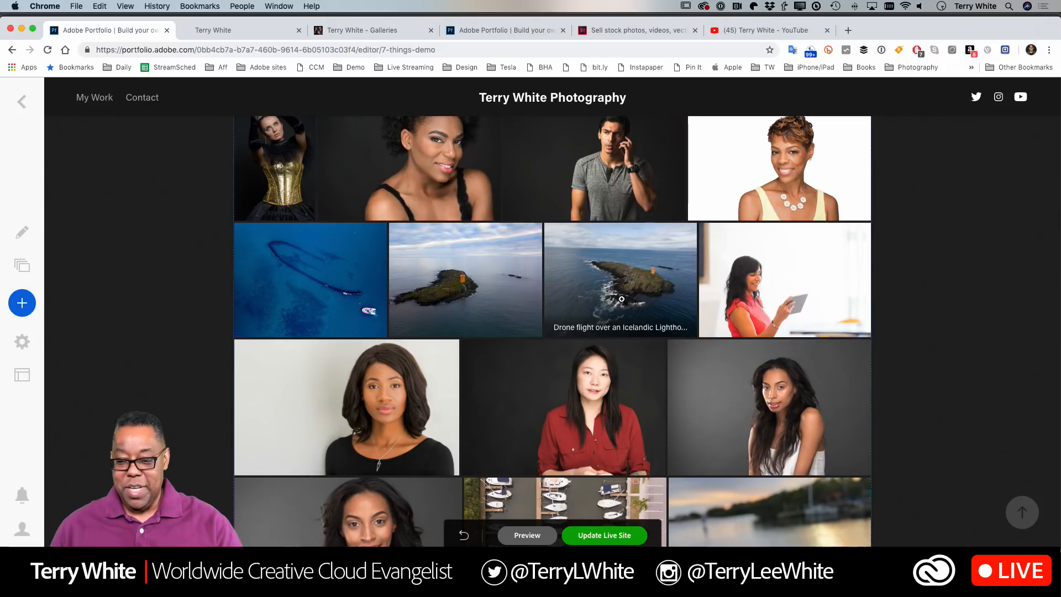
{"action": "scroll", "coordinate": [608, 310], "scroll_direction": "down", "scroll_amount": 5}
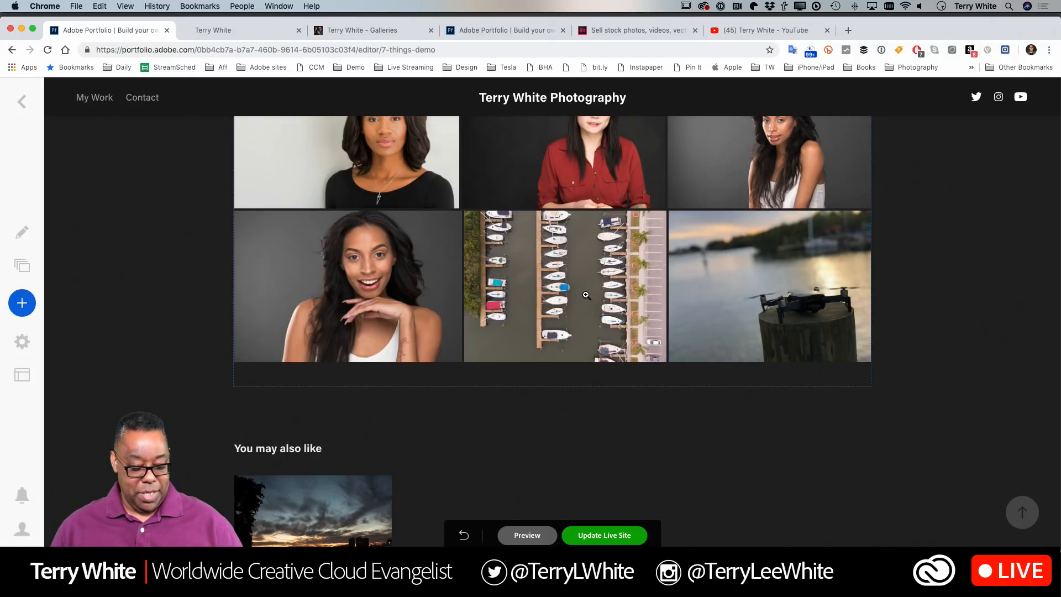
- Switch to Lightroom, caption the aerial photo of docked boats "Boats docked in Tampa Bay" and check the cloud sync status
{"action": "key", "text": "super+Tab"}
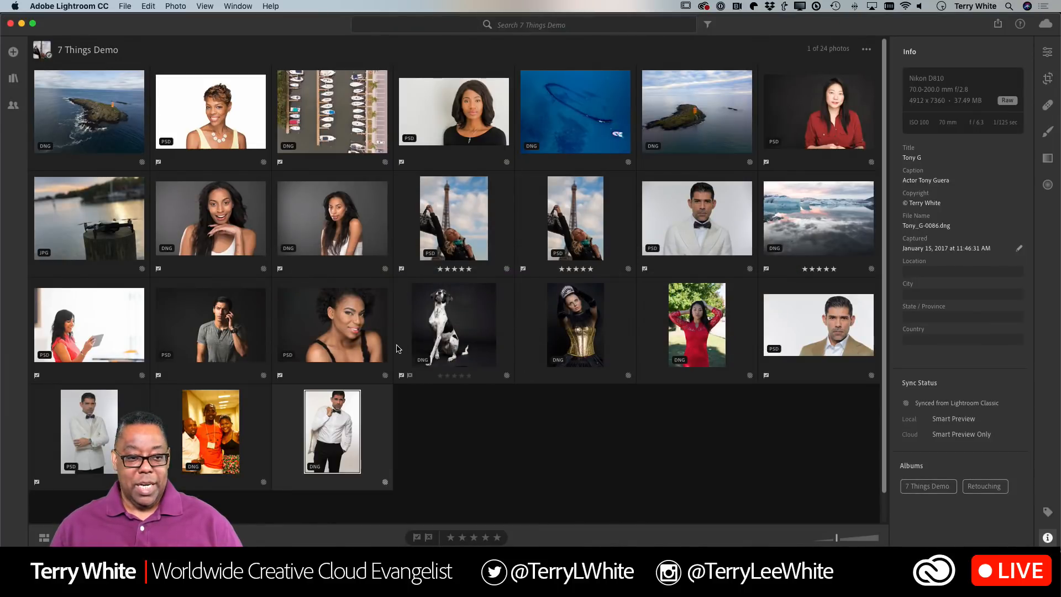
{"action": "left_click", "coordinate": [354, 136]}
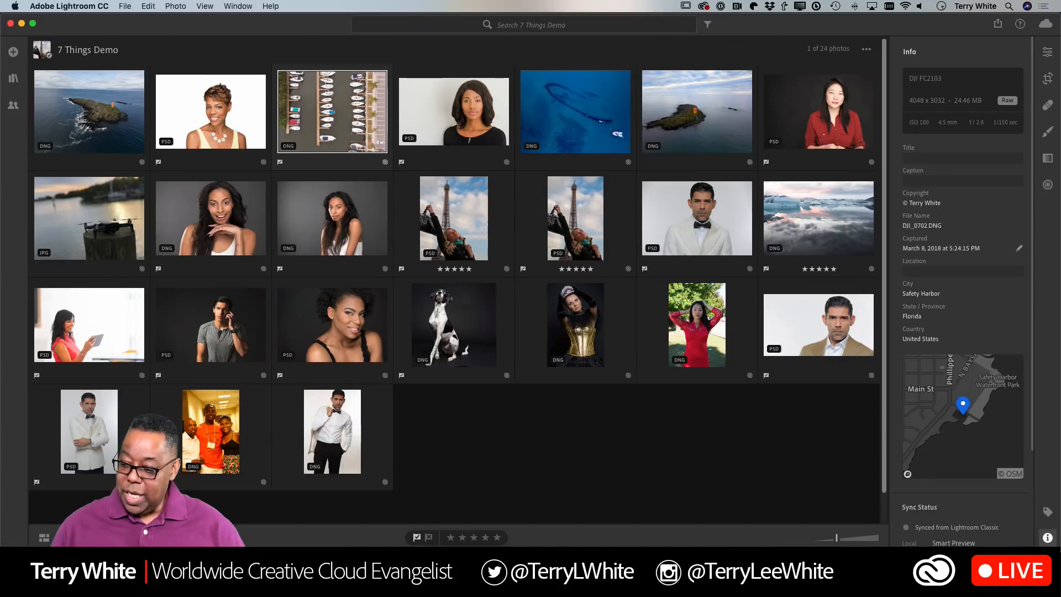
{"action": "left_click", "coordinate": [1048, 540]}
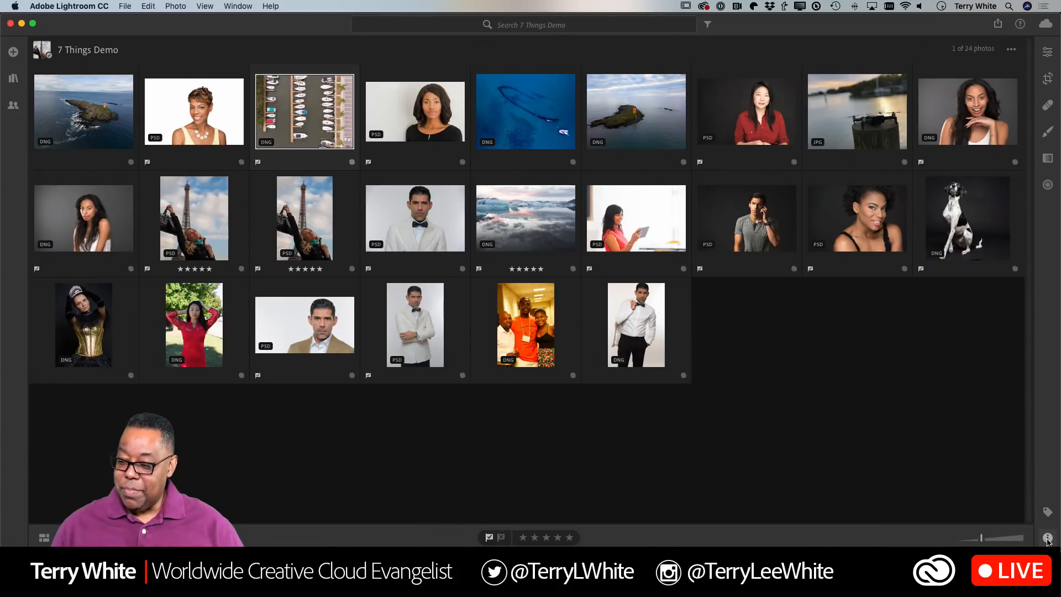
{"action": "left_click", "coordinate": [1048, 538]}
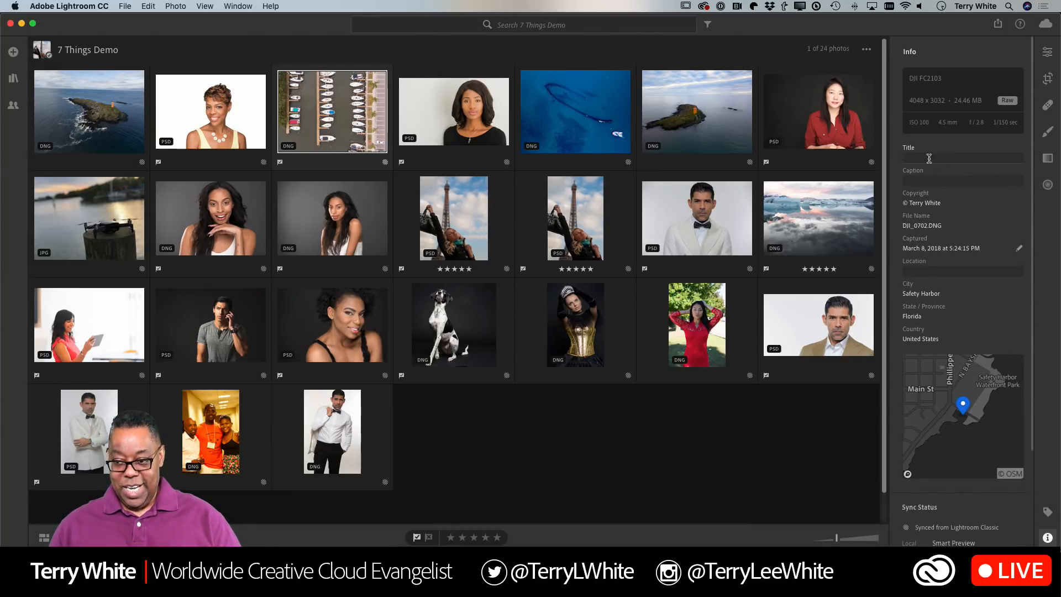
{"action": "left_click", "coordinate": [963, 182]}
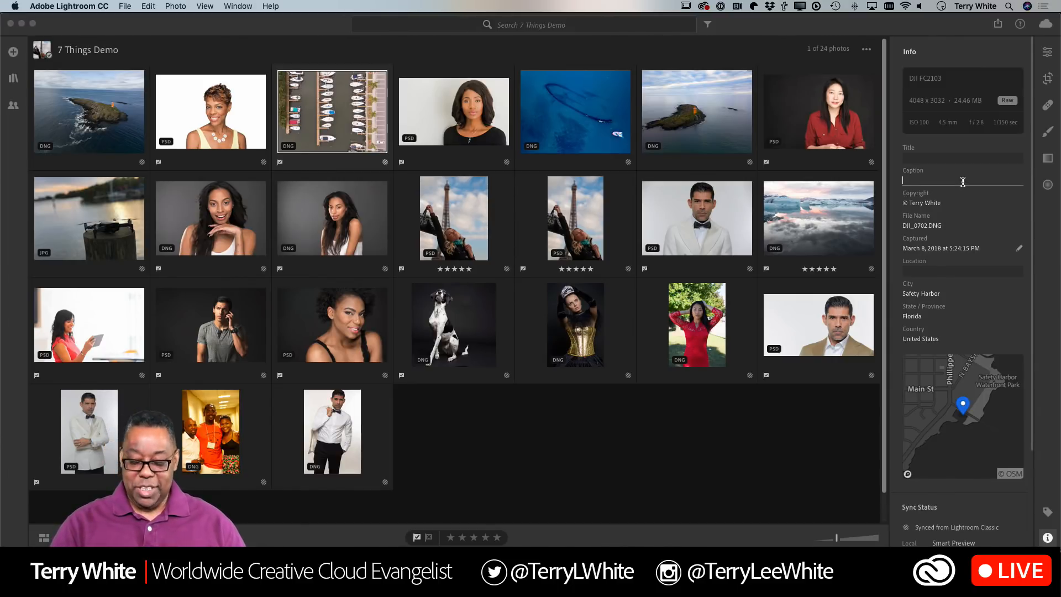
{"action": "type", "text": "Boo"}
{"action": "type", "text": "ts docked in Ta"}
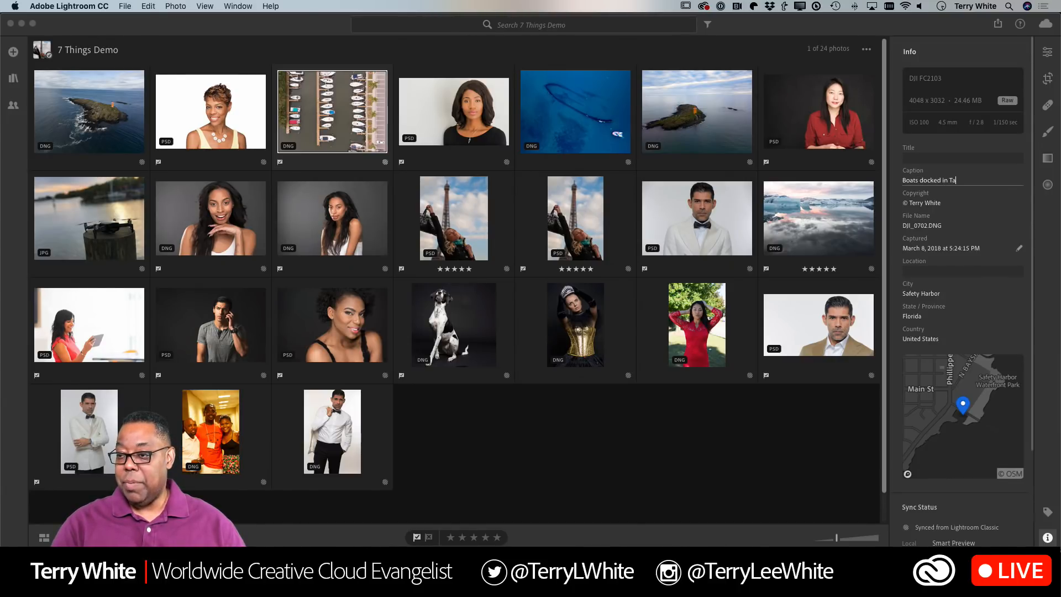
{"action": "type", "text": "mpa Bay"}
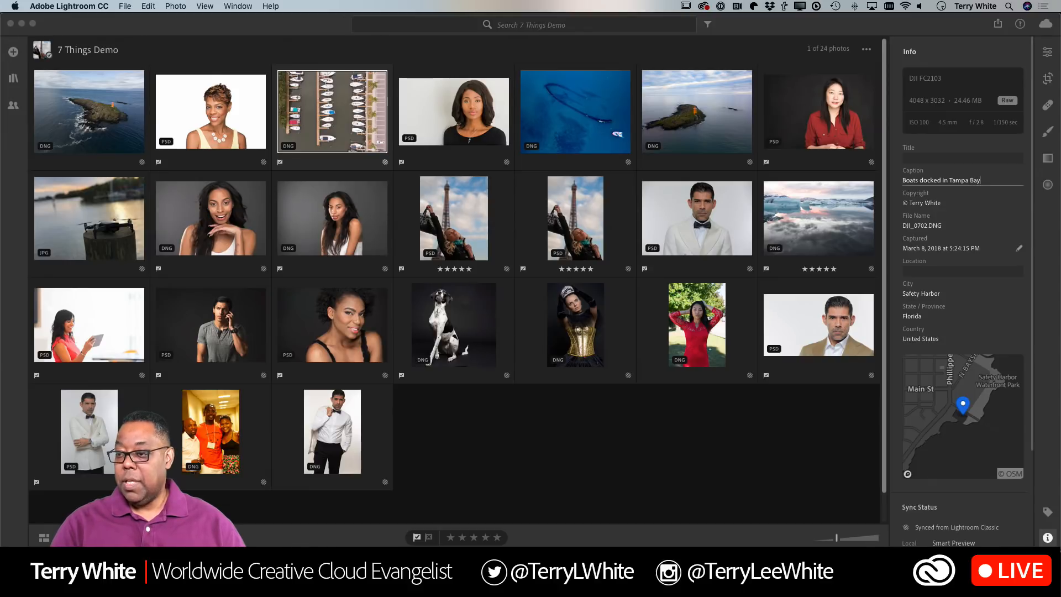
{"action": "key", "text": "Return"}
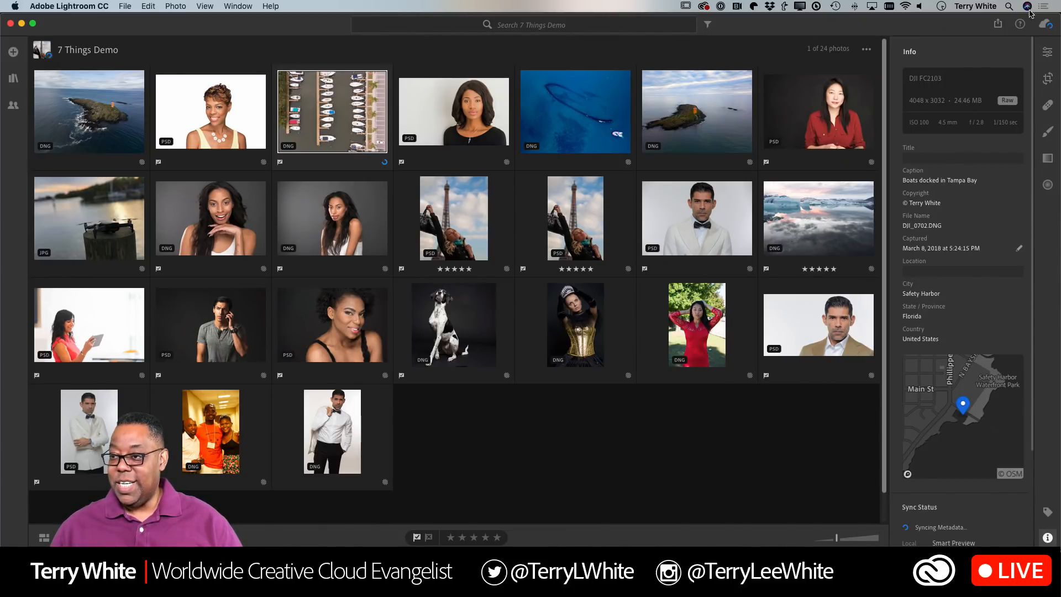
{"action": "left_click", "coordinate": [1046, 25]}
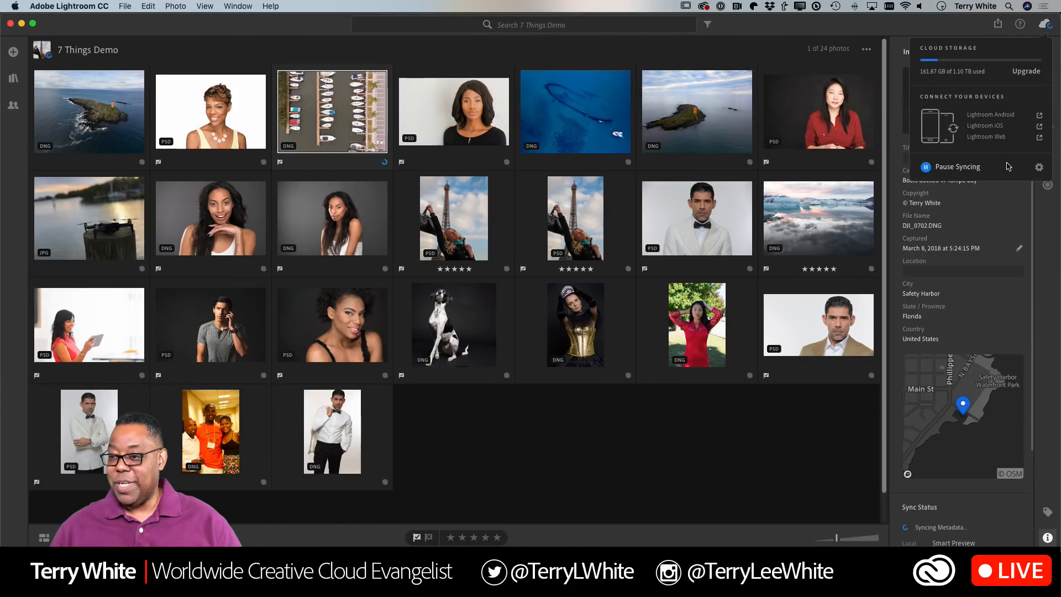
{"action": "left_click", "coordinate": [743, 331]}
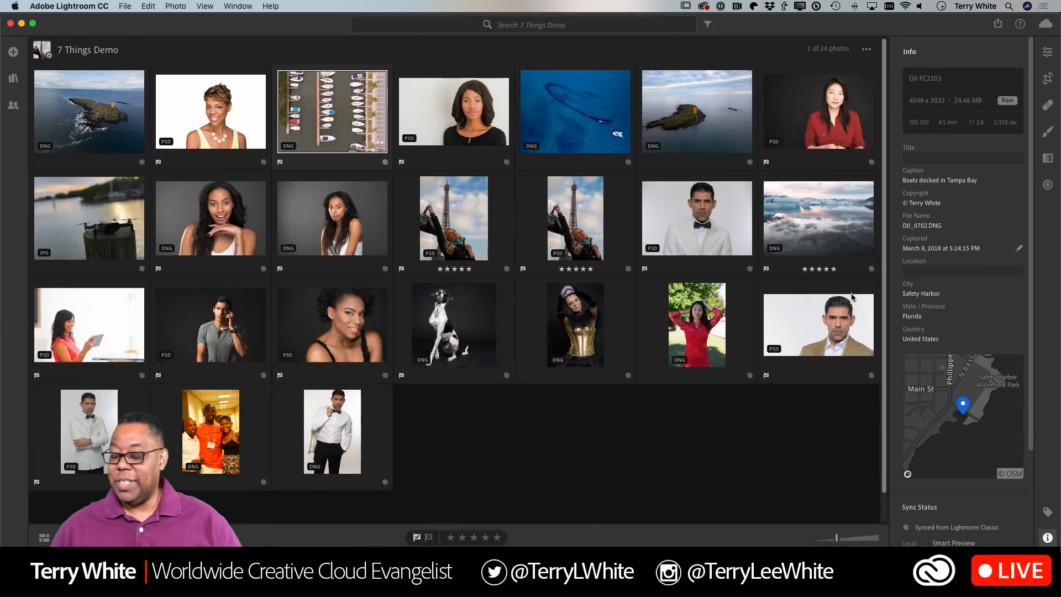
- Switch back to the portfolio editor in Chrome and reset the 7 Things Demo page from Lightroom
{"action": "key", "text": "super+Tab"}
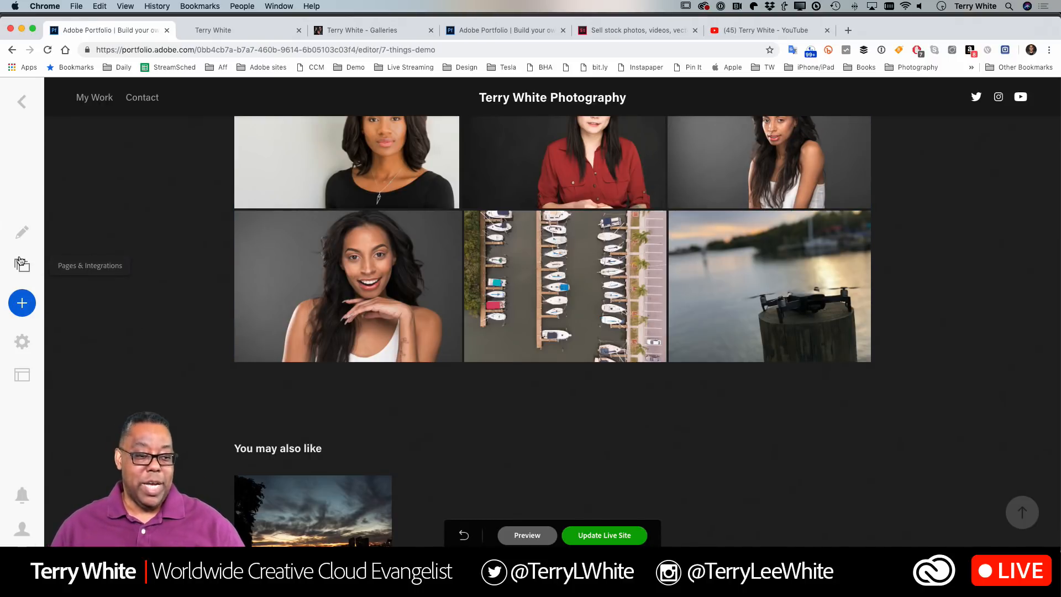
{"action": "left_click", "coordinate": [20, 261]}
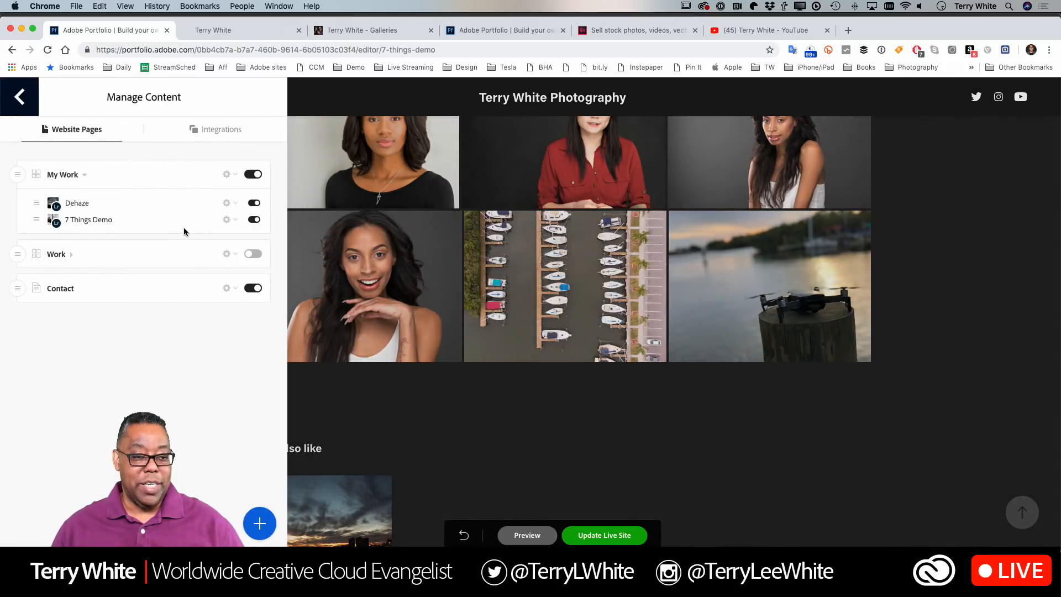
{"action": "left_click", "coordinate": [234, 223]}
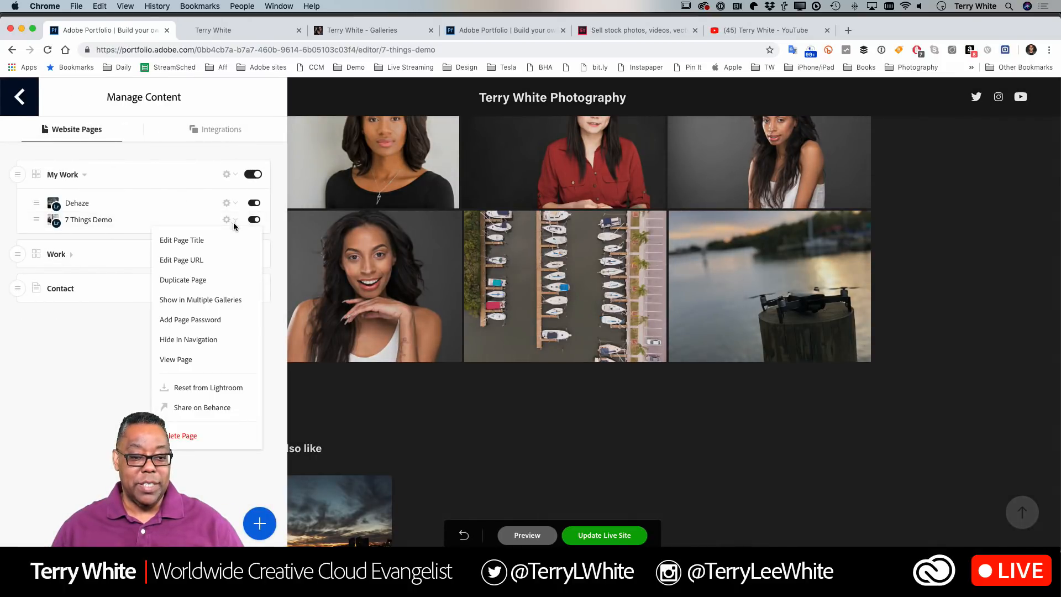
{"action": "left_click", "coordinate": [203, 387]}
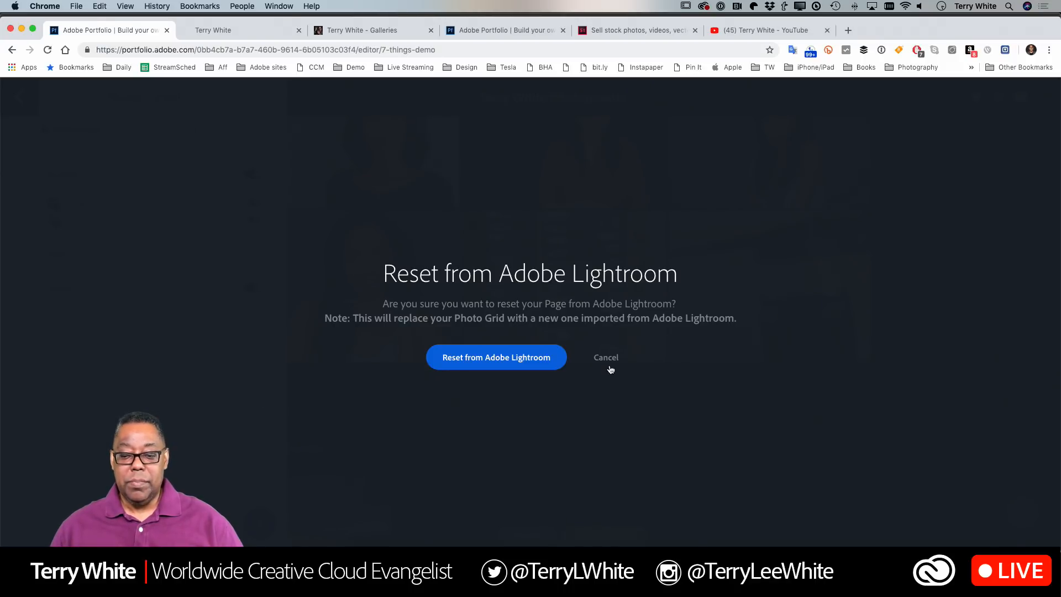
{"action": "left_click", "coordinate": [539, 367]}
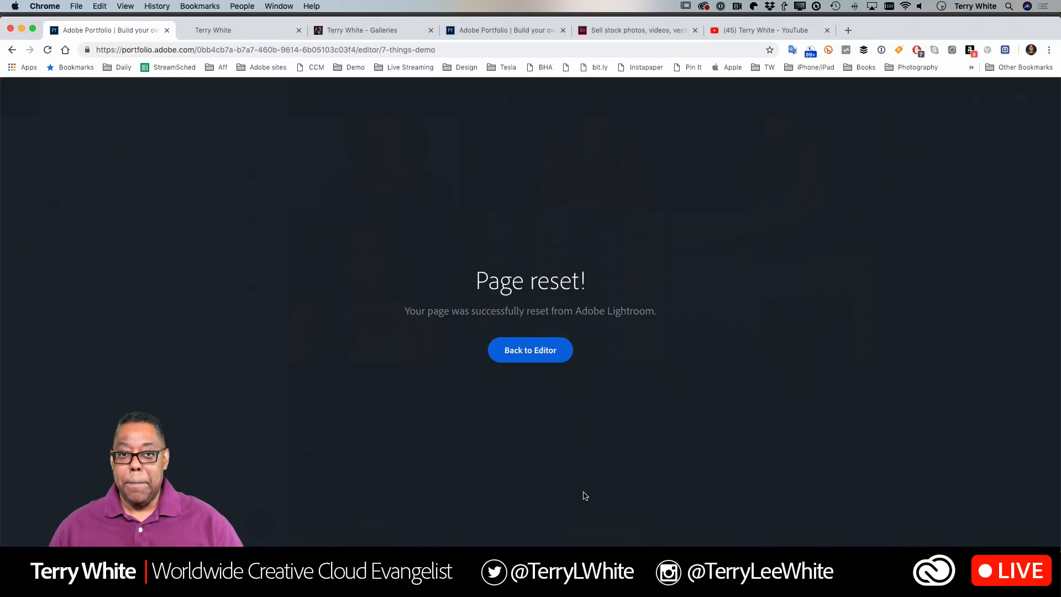
{"action": "left_click", "coordinate": [530, 355]}
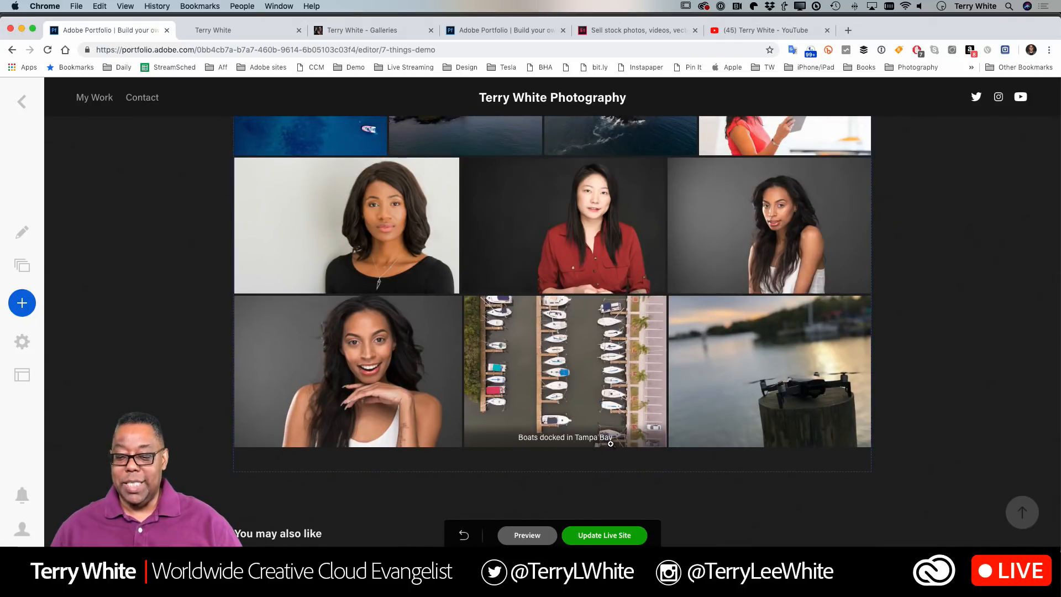
- Update the live site with the reset page and view the published site
{"action": "left_click", "coordinate": [604, 535]}
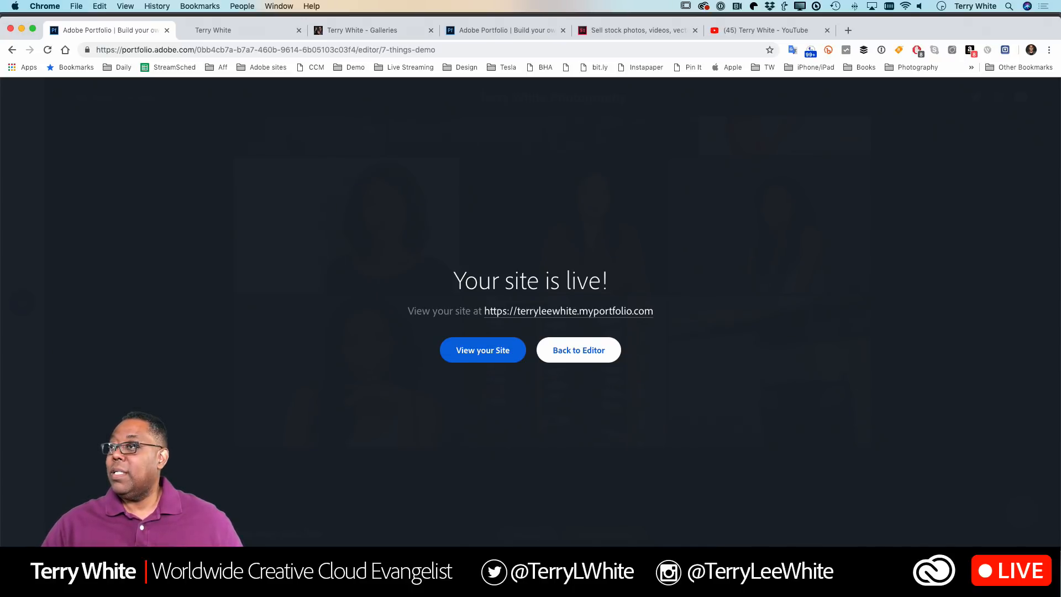
{"action": "key", "text": "super+Tab"}
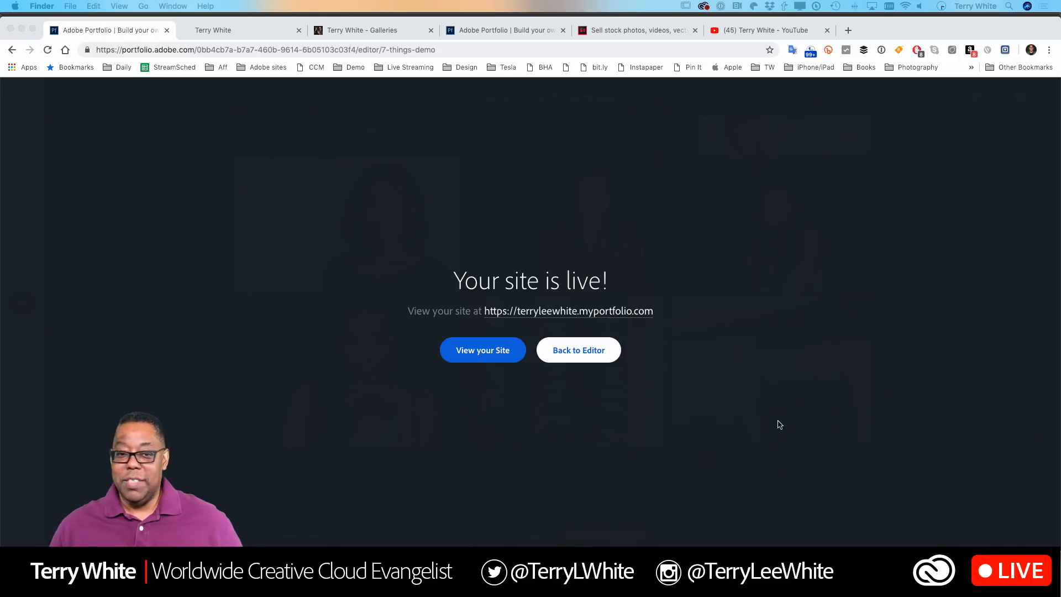
{"action": "left_click", "coordinate": [493, 363]}
{"action": "left_click", "coordinate": [491, 359]}
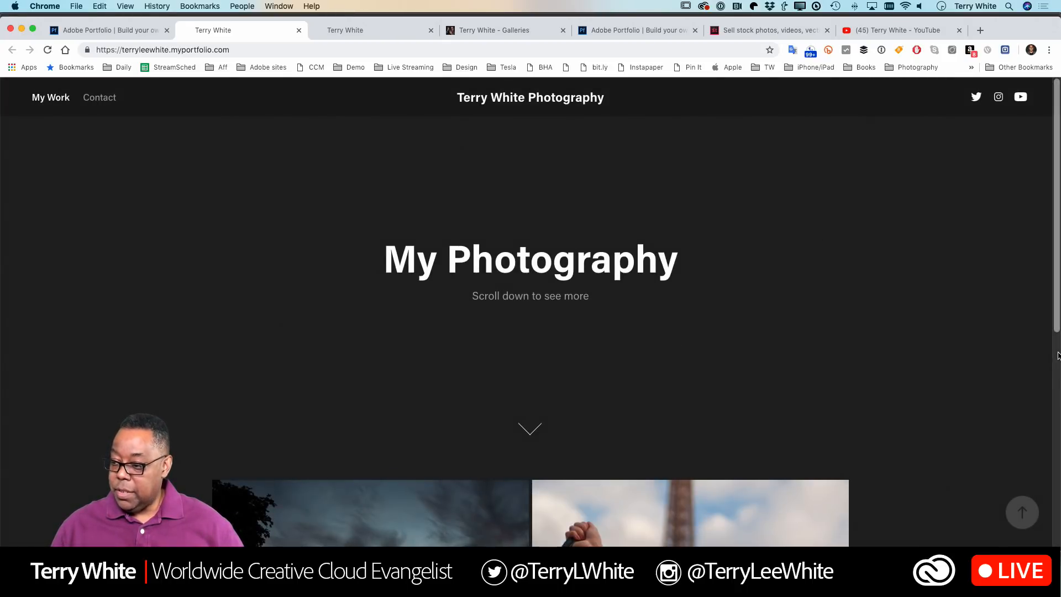
- Narrow the browser window to examine the site's mobile layout and navigation menu, then restore the full width
{"action": "left_click_drag", "start_coordinate": [1059, 352], "coordinate": [344, 375]}
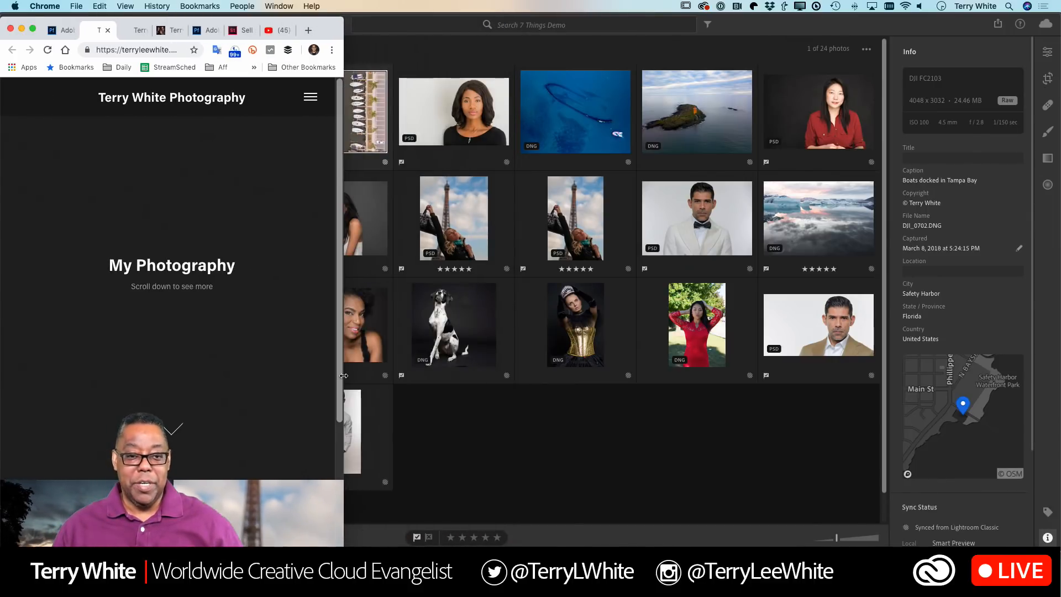
{"action": "left_click", "coordinate": [310, 98]}
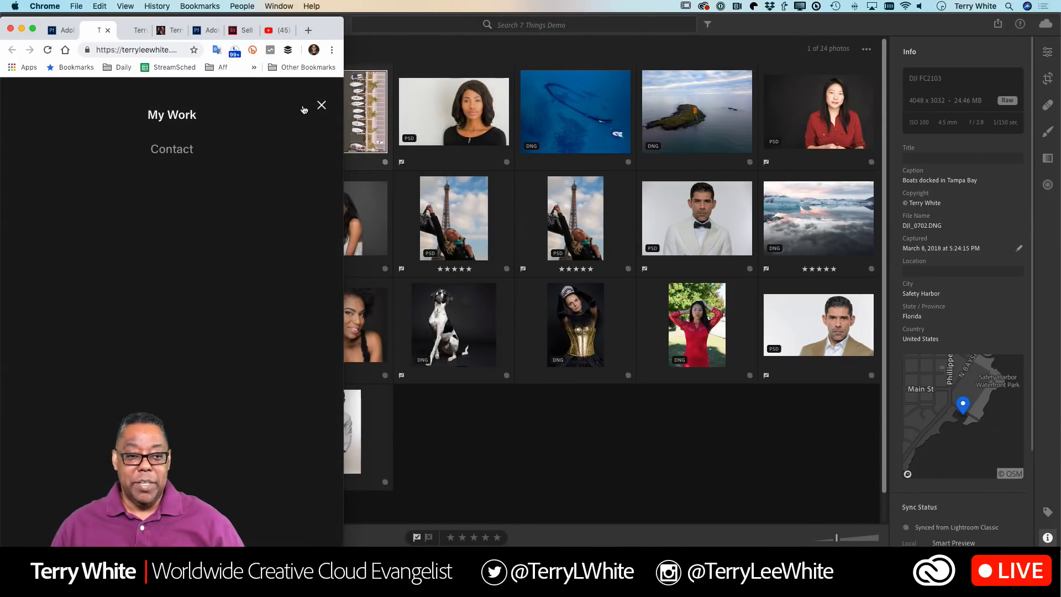
{"action": "left_click", "coordinate": [321, 108]}
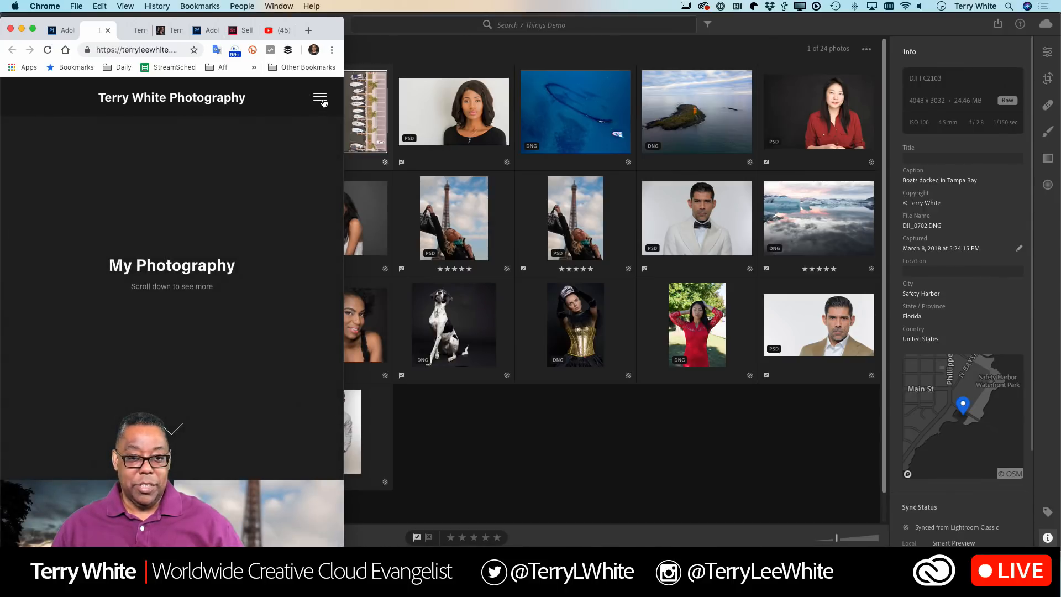
{"action": "left_click", "coordinate": [319, 99]}
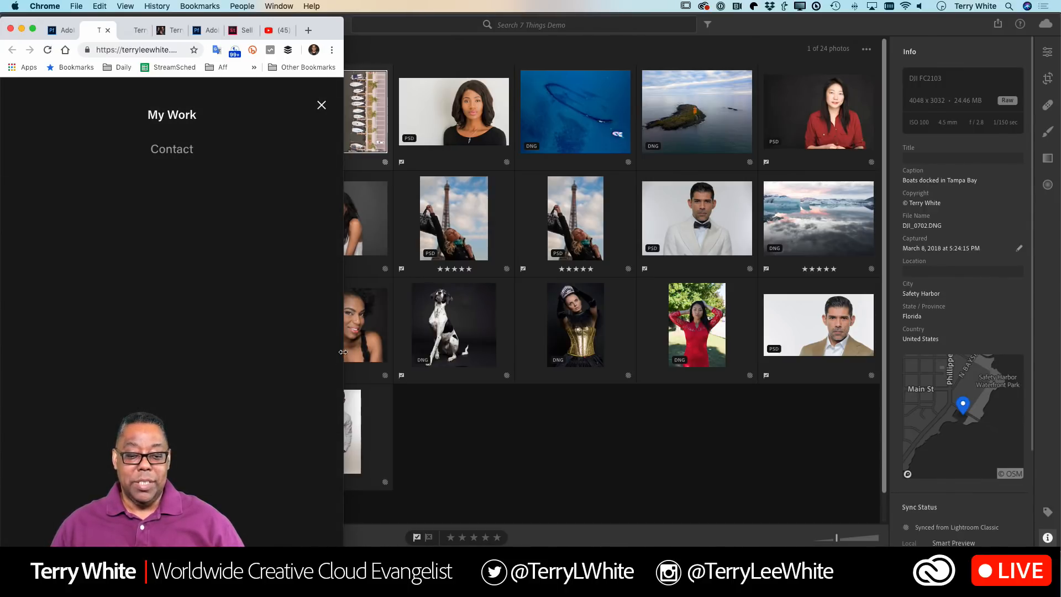
{"action": "left_click_drag", "start_coordinate": [344, 357], "coordinate": [1050, 323]}
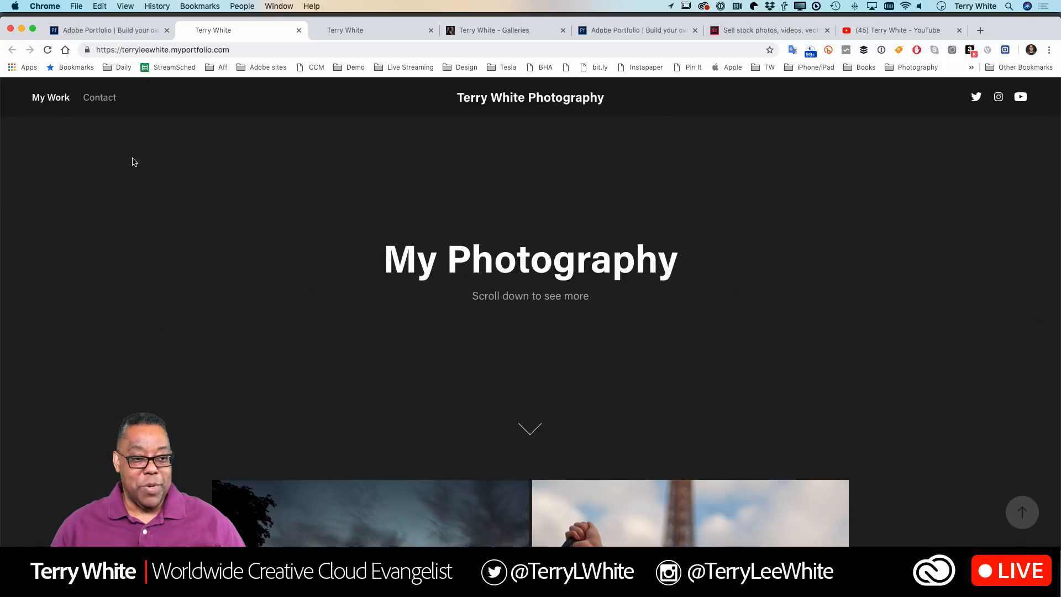
- Return to the portfolio editor, open the My Work gallery and start adding a new page with the Default layout
{"action": "left_click", "coordinate": [145, 30]}
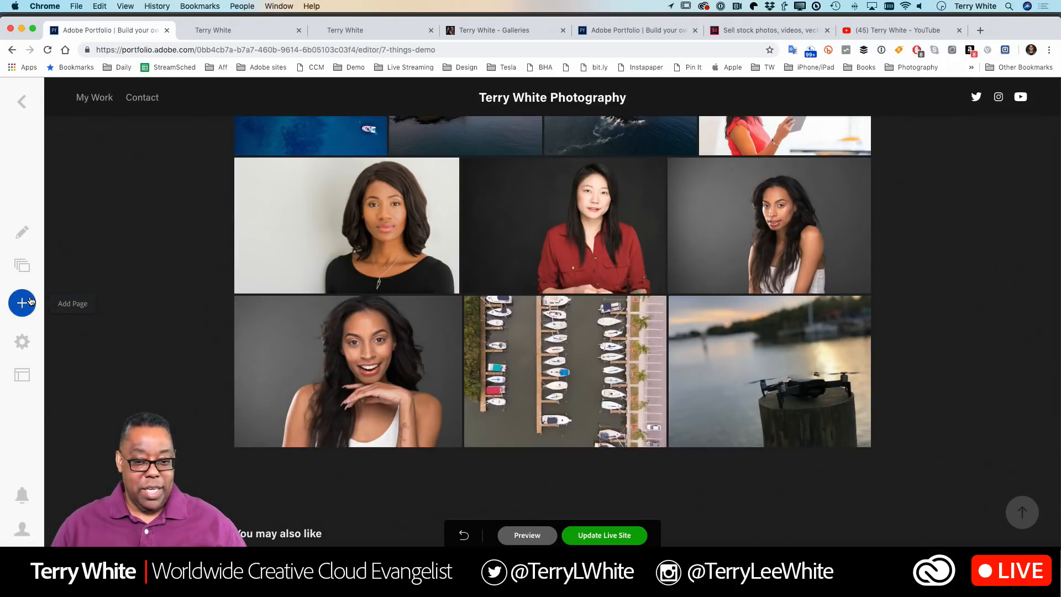
{"action": "scroll", "coordinate": [215, 278], "scroll_direction": "up", "scroll_amount": 10}
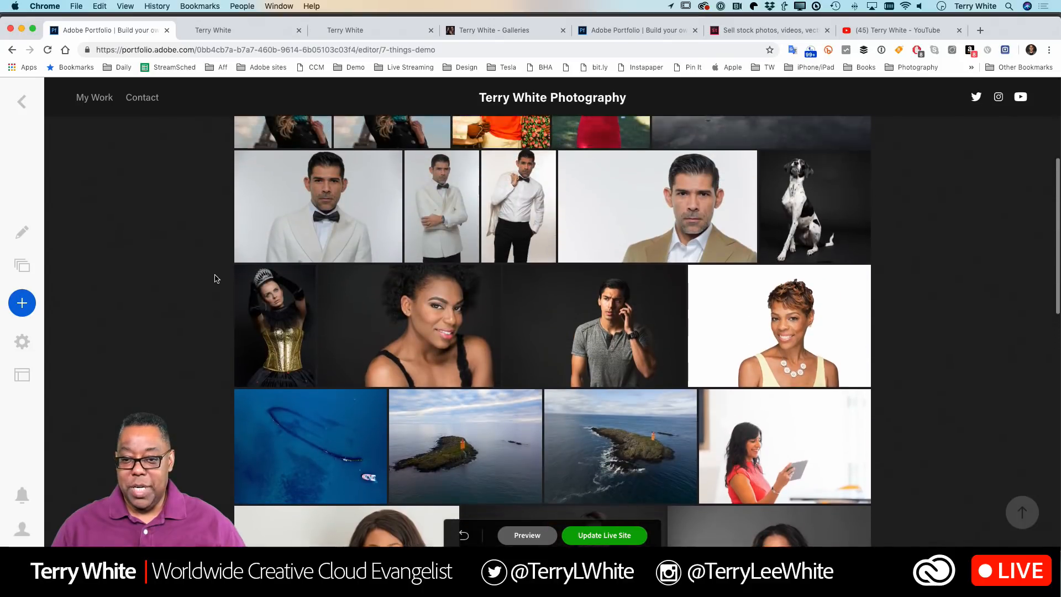
{"action": "scroll", "coordinate": [214, 278], "scroll_direction": "up", "scroll_amount": 5}
{"action": "left_click", "coordinate": [93, 97]}
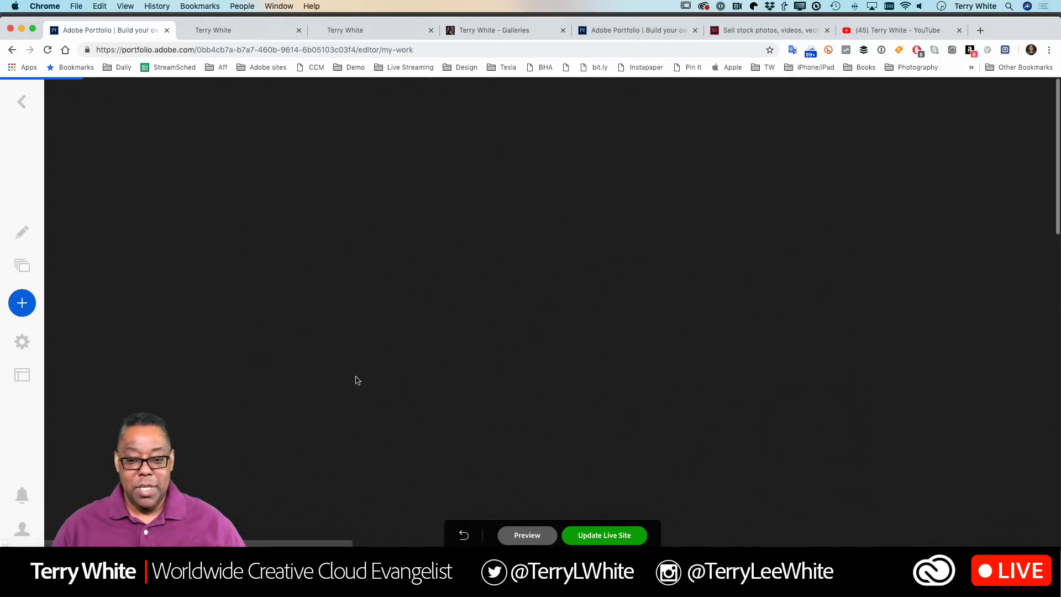
{"action": "scroll", "coordinate": [590, 396], "scroll_direction": "down", "scroll_amount": 4}
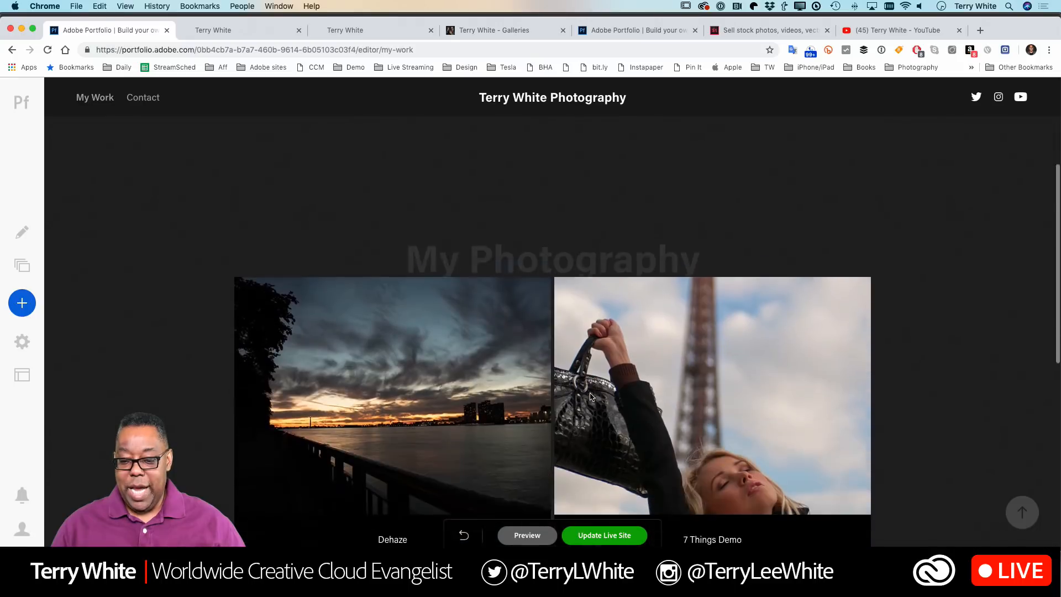
{"action": "scroll", "coordinate": [590, 395], "scroll_direction": "down", "scroll_amount": 3}
{"action": "left_click", "coordinate": [393, 463]}
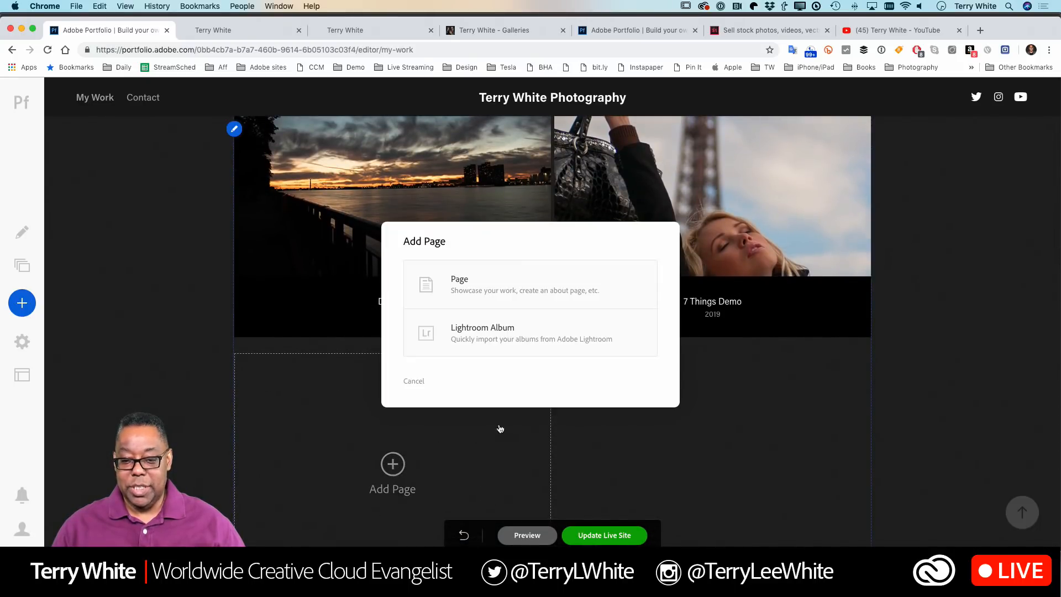
{"action": "left_click", "coordinate": [463, 282]}
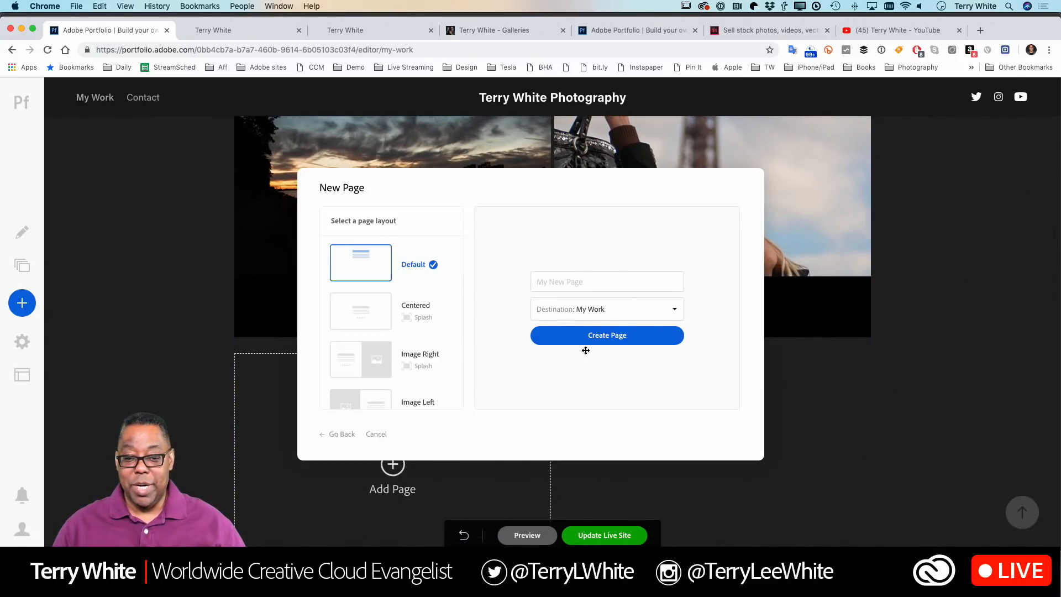
{"action": "left_click", "coordinate": [544, 281]}
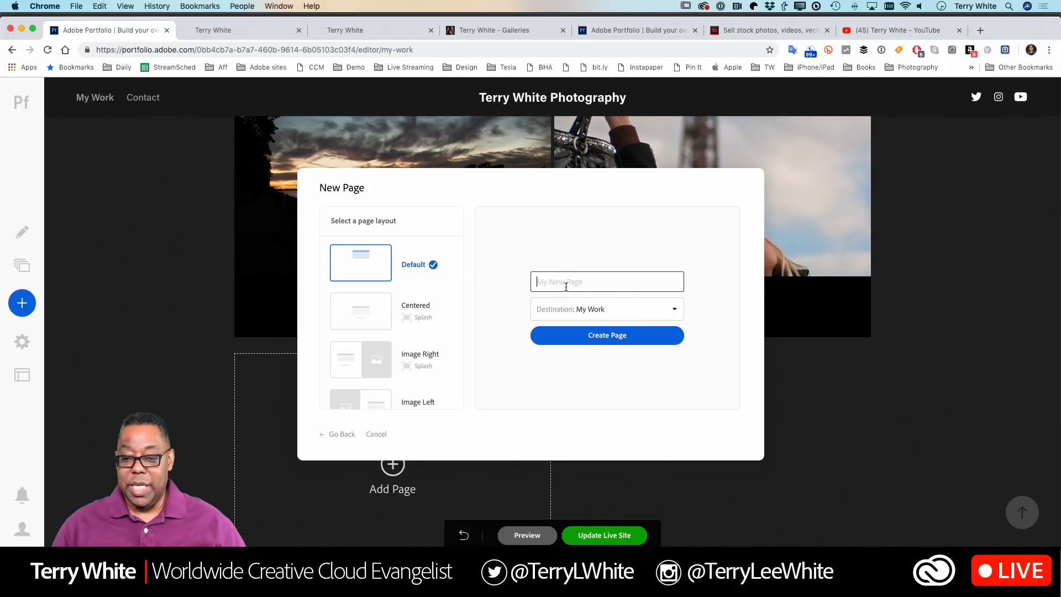
{"action": "type", "text": "V"}
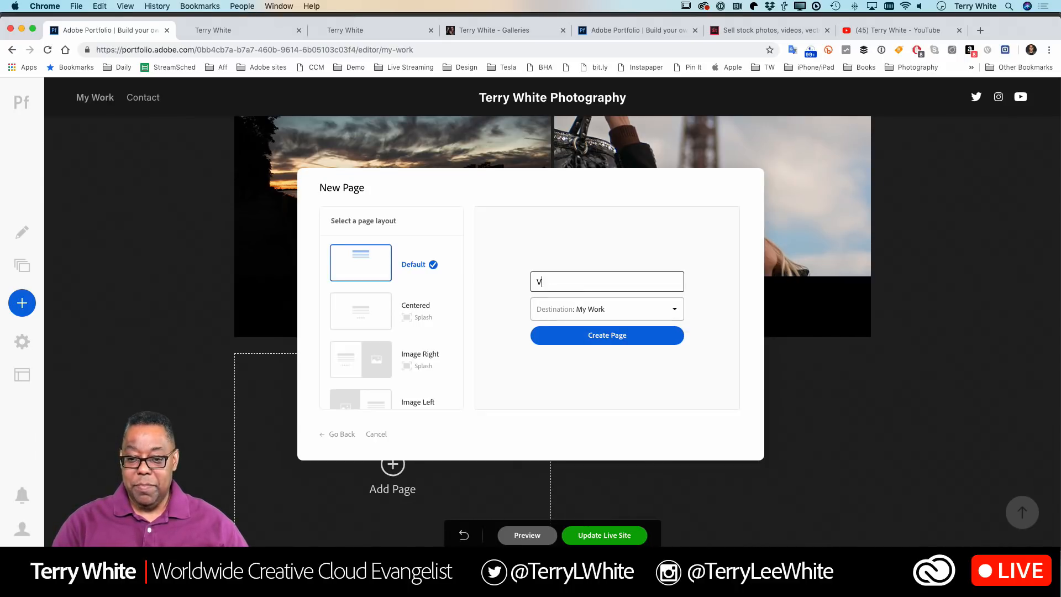
{"action": "type", "text": "ideos"}
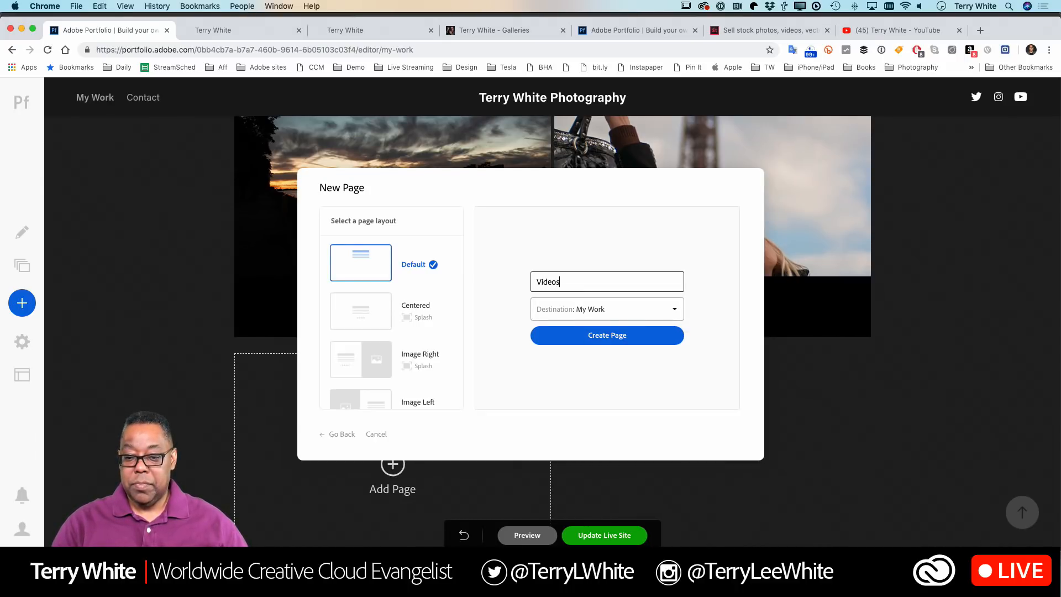
{"action": "key", "text": "BackSpace"}
{"action": "key", "text": "BackSpace"}
{"action": "key", "text": "BackSpace"}
{"action": "key", "text": "BackSpace"}
{"action": "key", "text": "BackSpace"}
{"action": "key", "text": "BackSpace"}
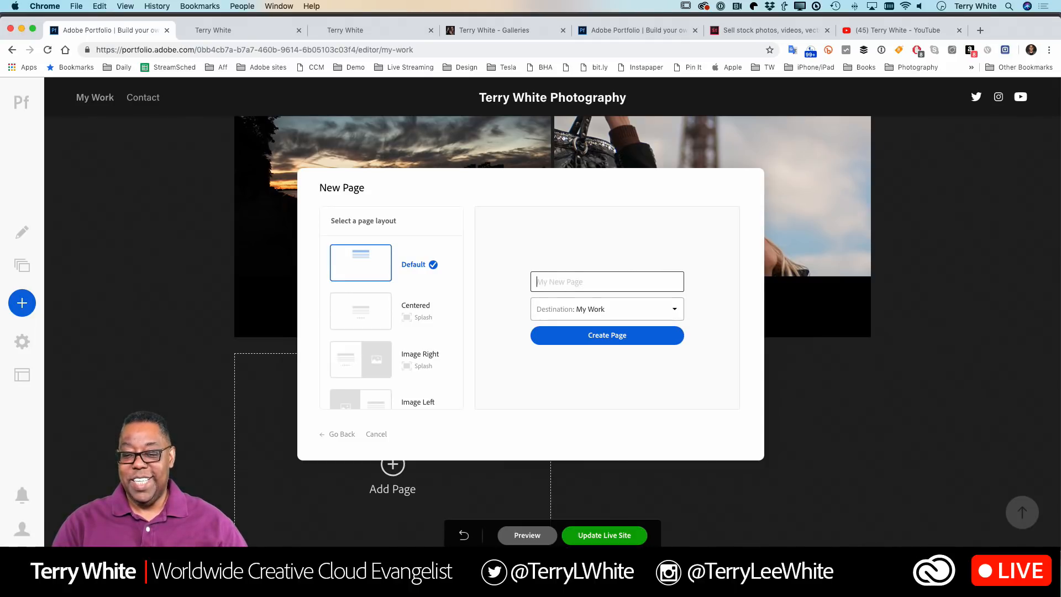
- Name the new page Other Stuff and create it with My Work as its destination
{"action": "type", "text": "Other Stuff"}
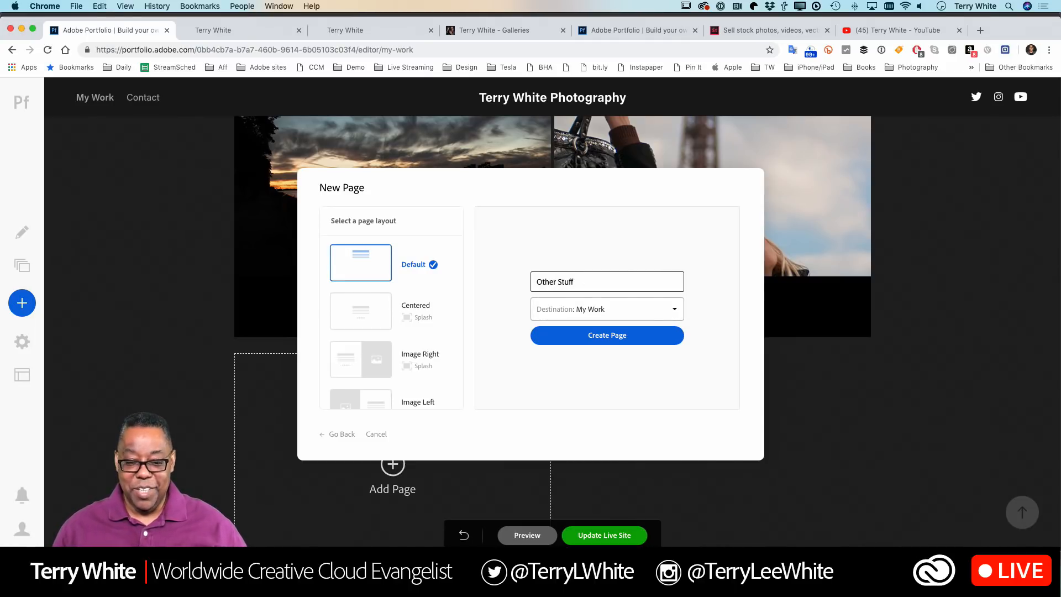
{"action": "left_click", "coordinate": [621, 339]}
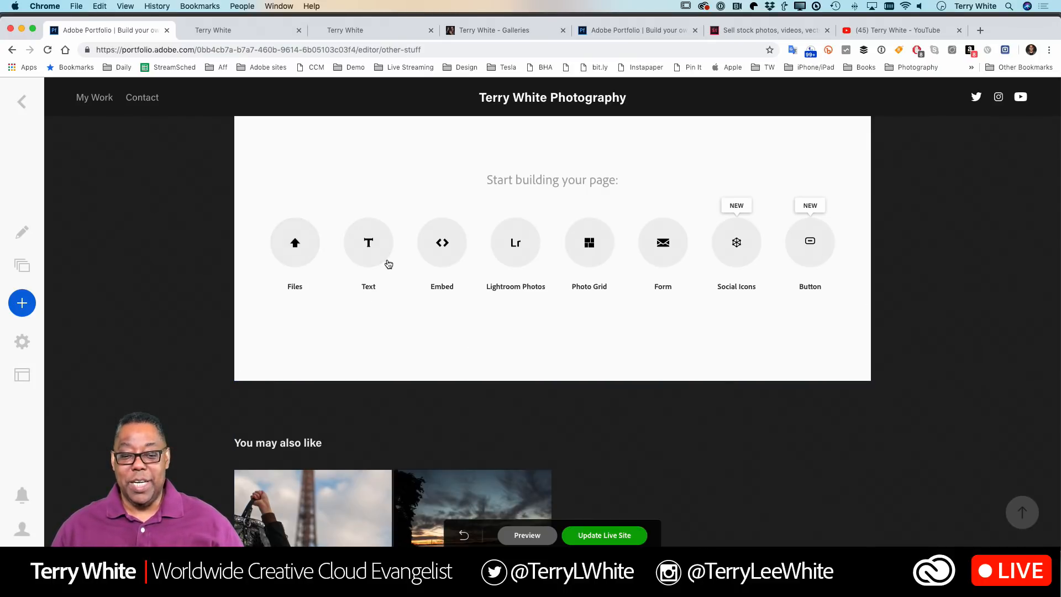
- Open the media embed option on the blank page to examine the supported embed sources, then cancel it
{"action": "left_click", "coordinate": [436, 275]}
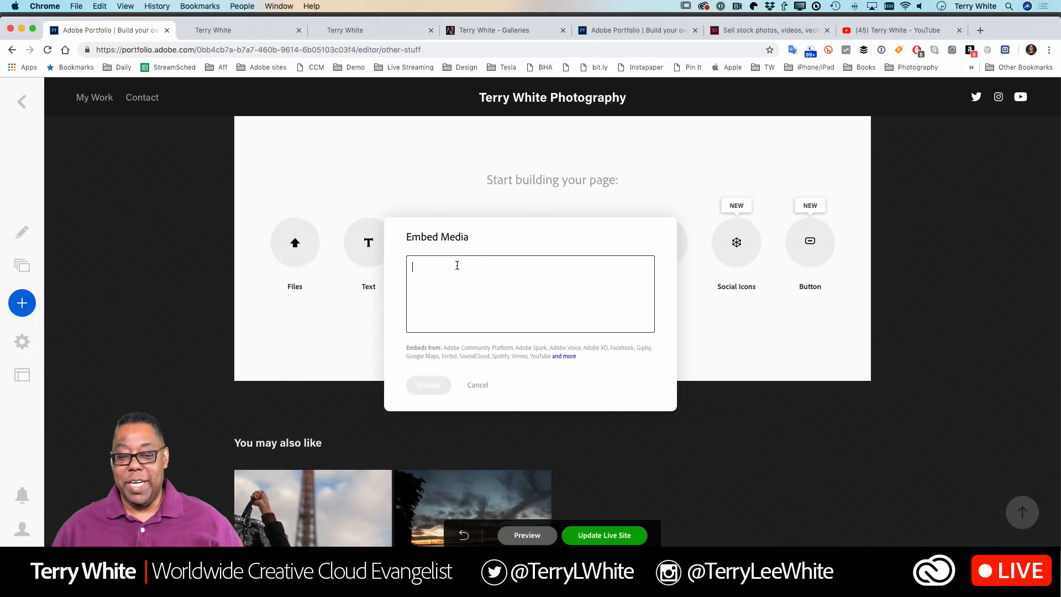
{"action": "left_click", "coordinate": [421, 281]}
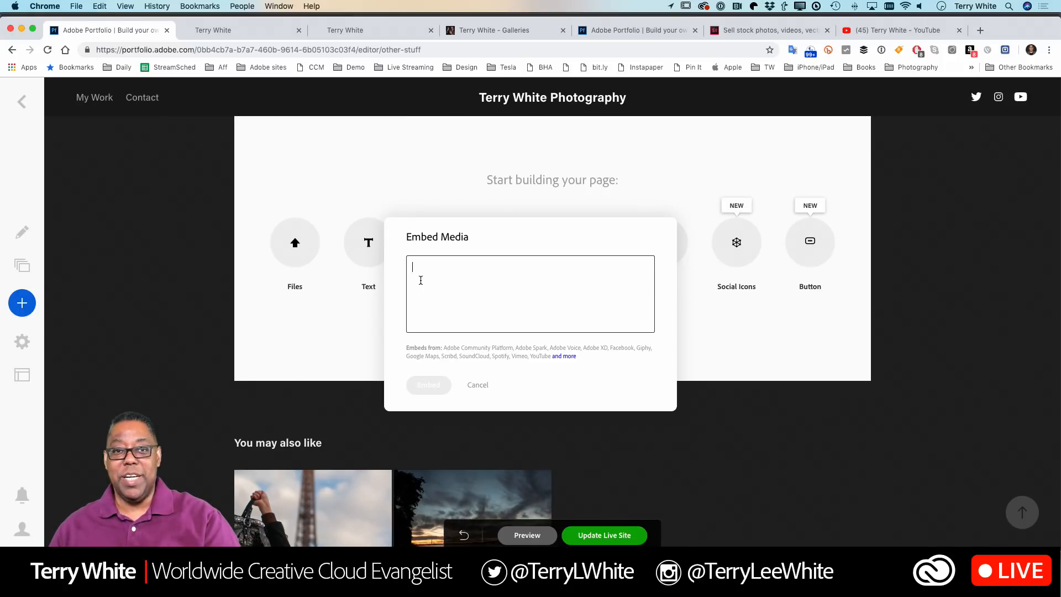
{"action": "left_click", "coordinate": [475, 385]}
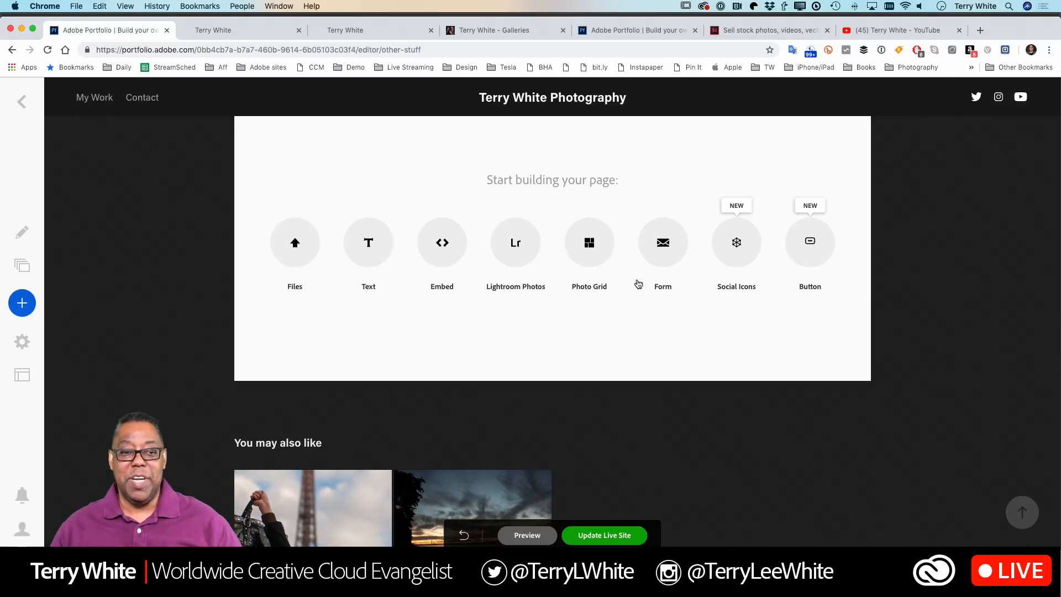
- Switch to the already published photography site and look through the gallery covers on its Galleries page
{"action": "left_click", "coordinate": [207, 30]}
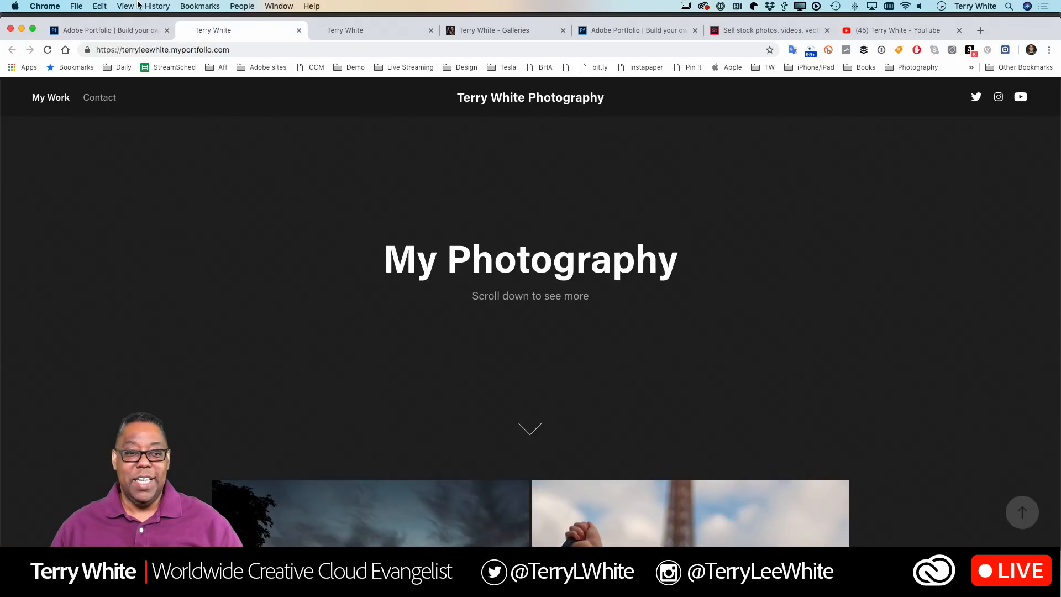
{"action": "left_click", "coordinate": [391, 28]}
{"action": "left_click", "coordinate": [495, 31]}
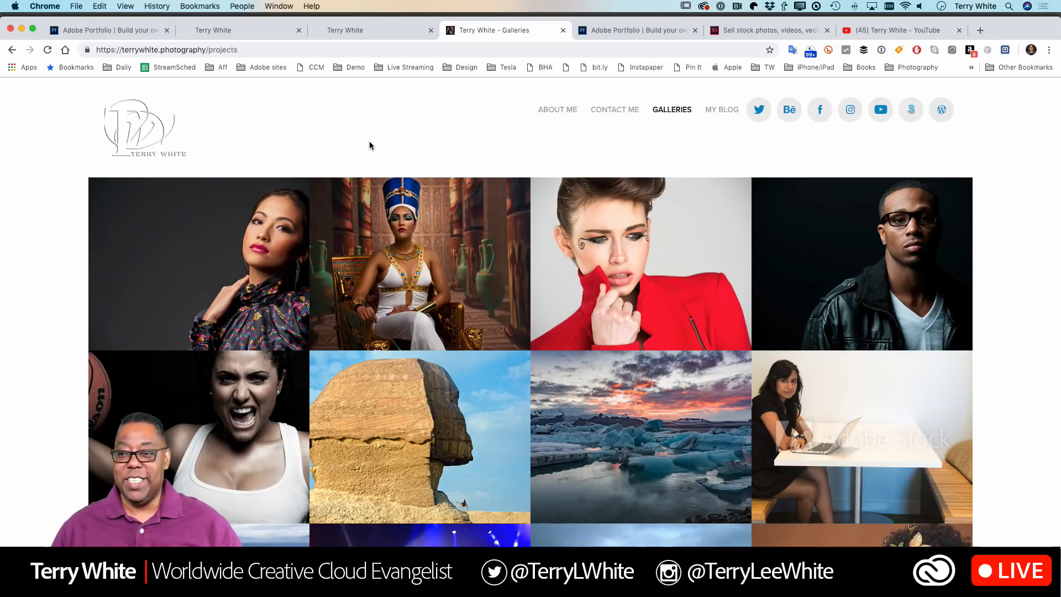
{"action": "scroll", "coordinate": [369, 143], "scroll_direction": "down", "scroll_amount": 6}
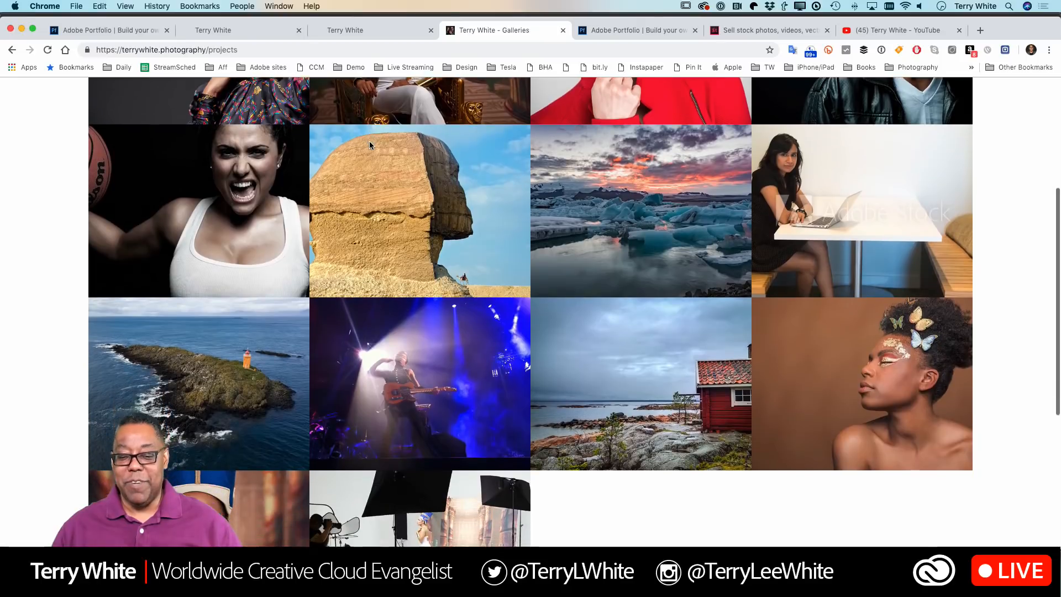
{"action": "scroll", "coordinate": [369, 141], "scroll_direction": "up", "scroll_amount": 6}
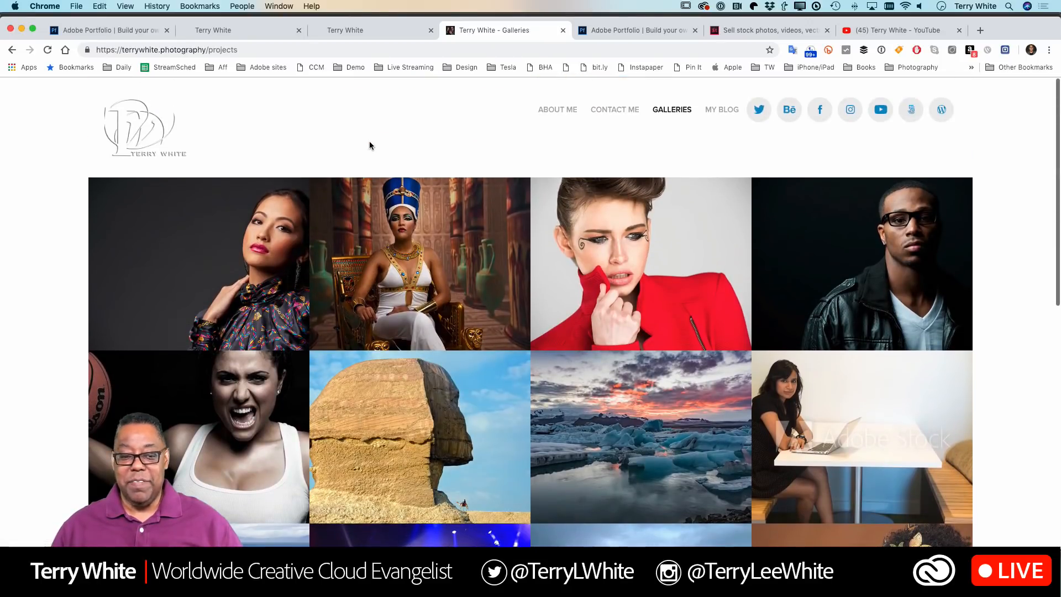
{"action": "scroll", "coordinate": [590, 407], "scroll_direction": "down", "scroll_amount": 5}
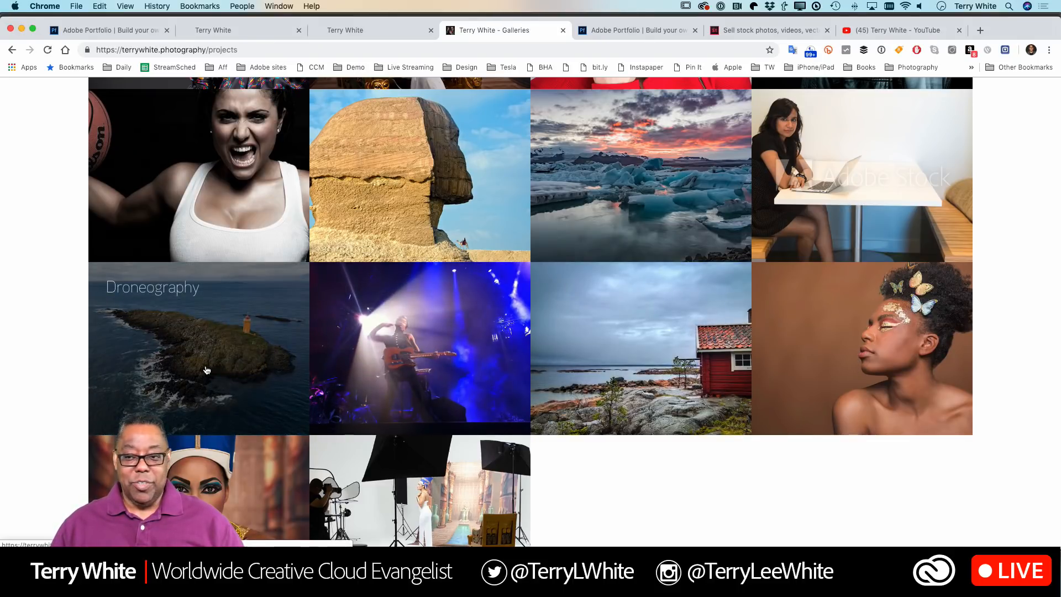
{"action": "scroll", "coordinate": [636, 359], "scroll_direction": "up", "scroll_amount": 3}
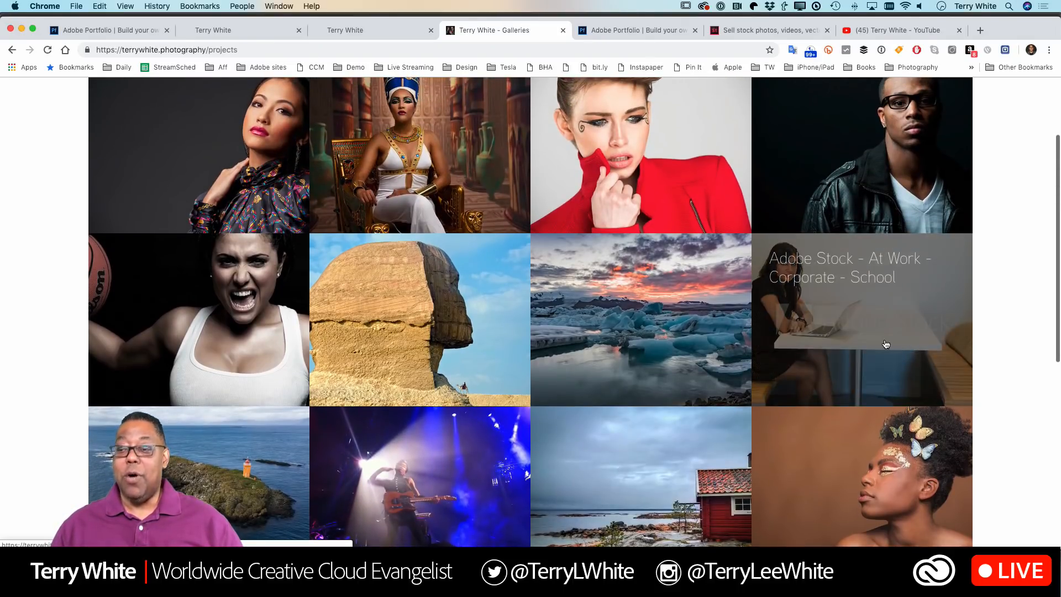